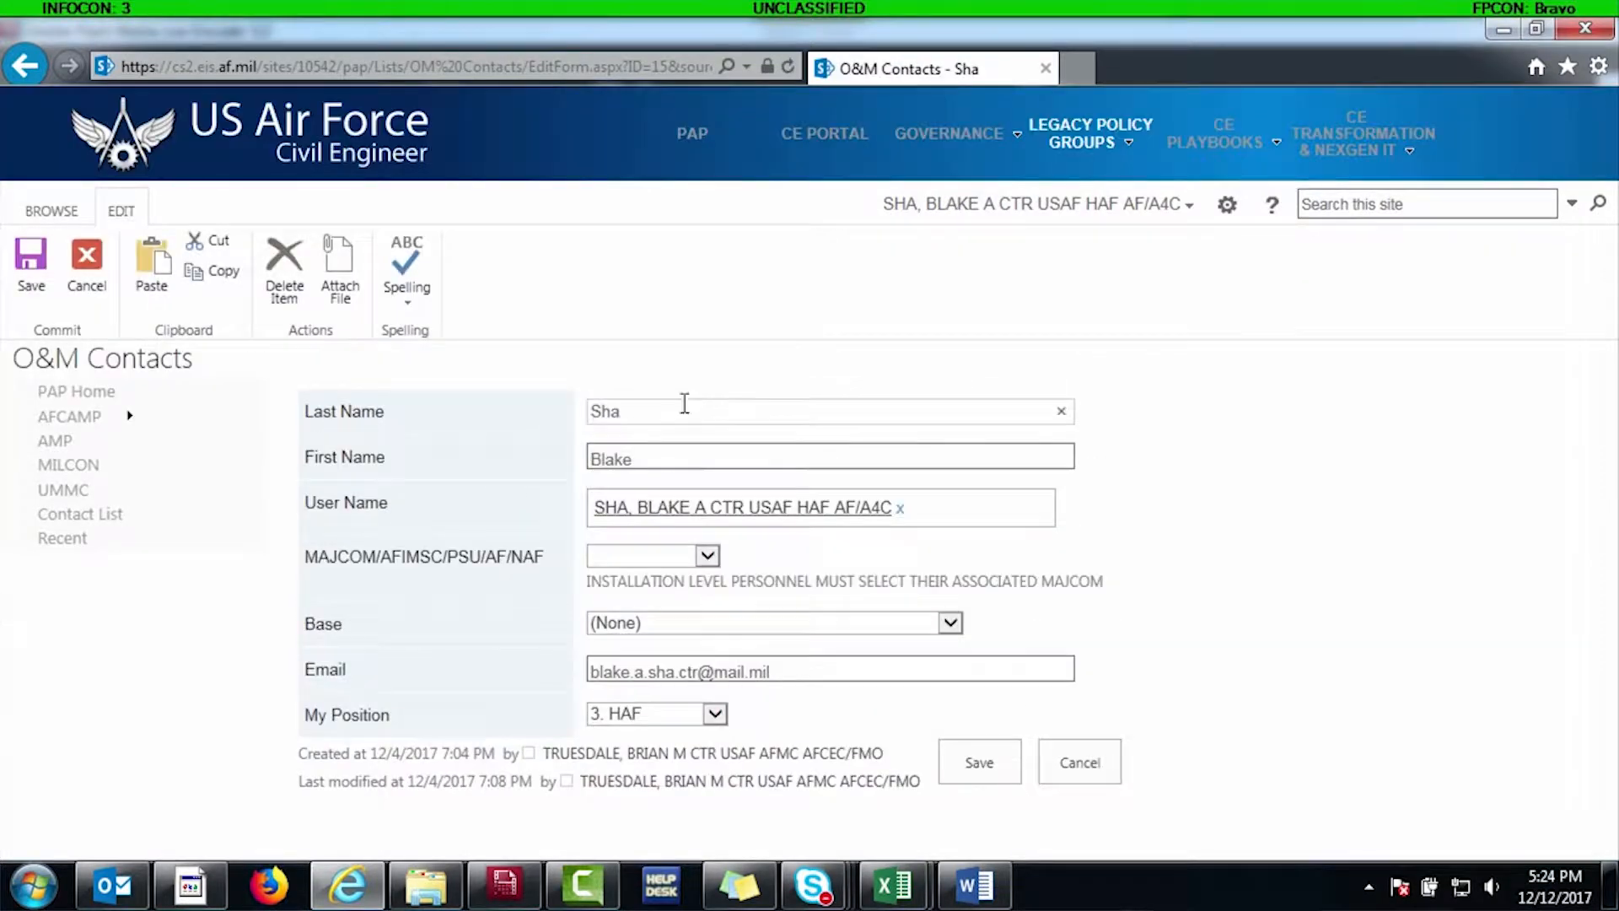
- Save the contact entry and start adding a new project in the Programming Approval Portal
{"action": "left_click", "coordinate": [979, 762]}
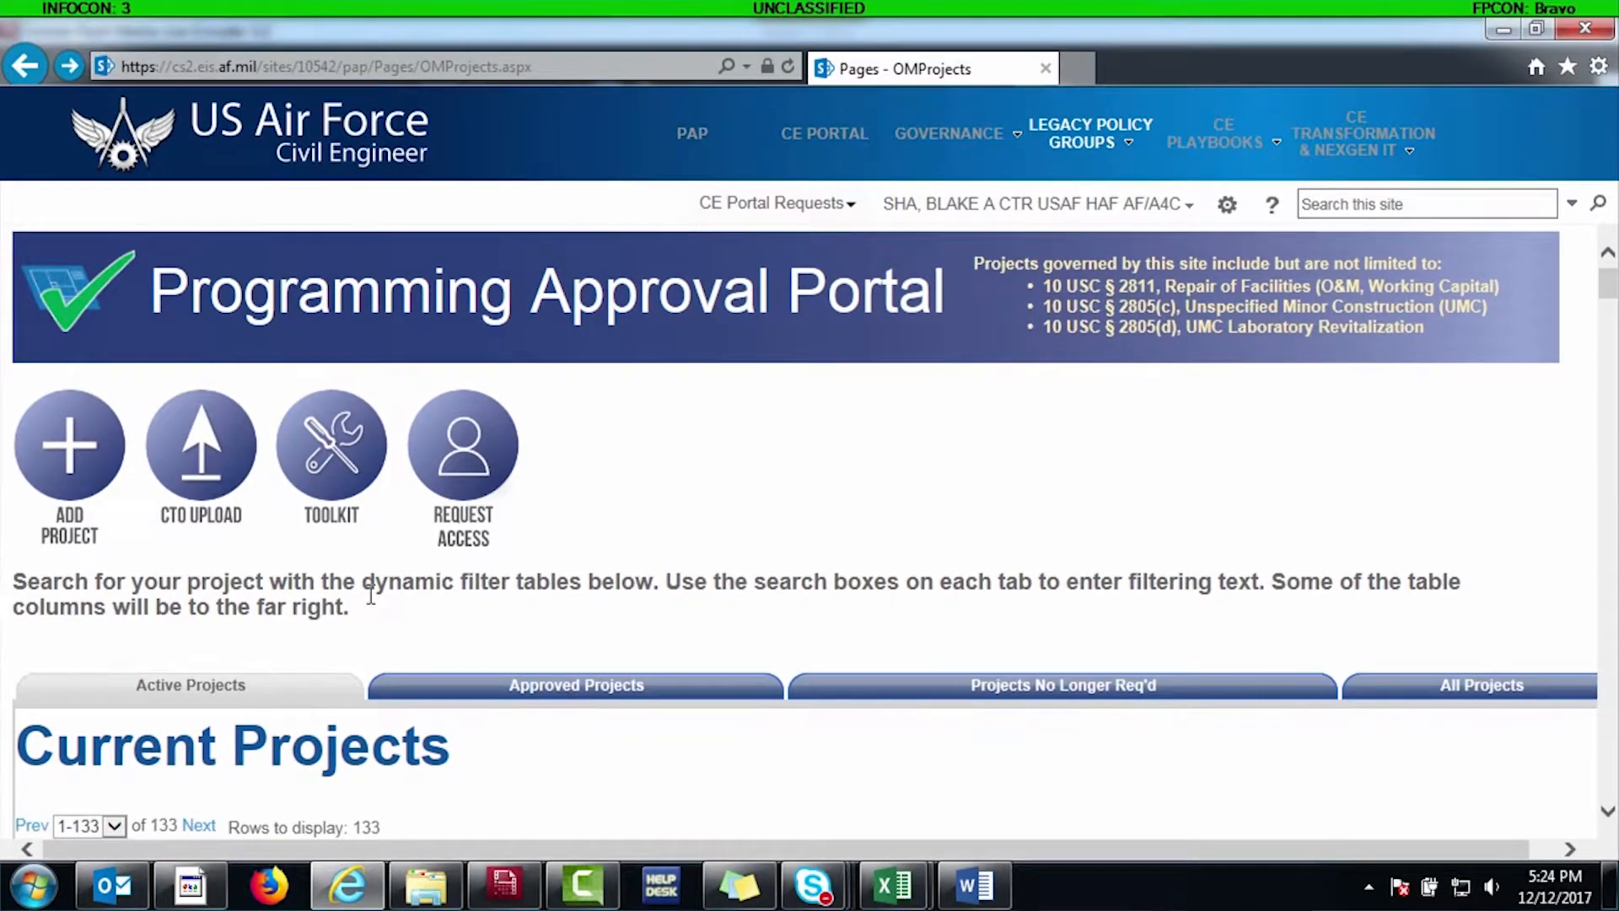
{"action": "scroll", "coordinate": [393, 523], "scroll_direction": "down", "scroll_amount": 1}
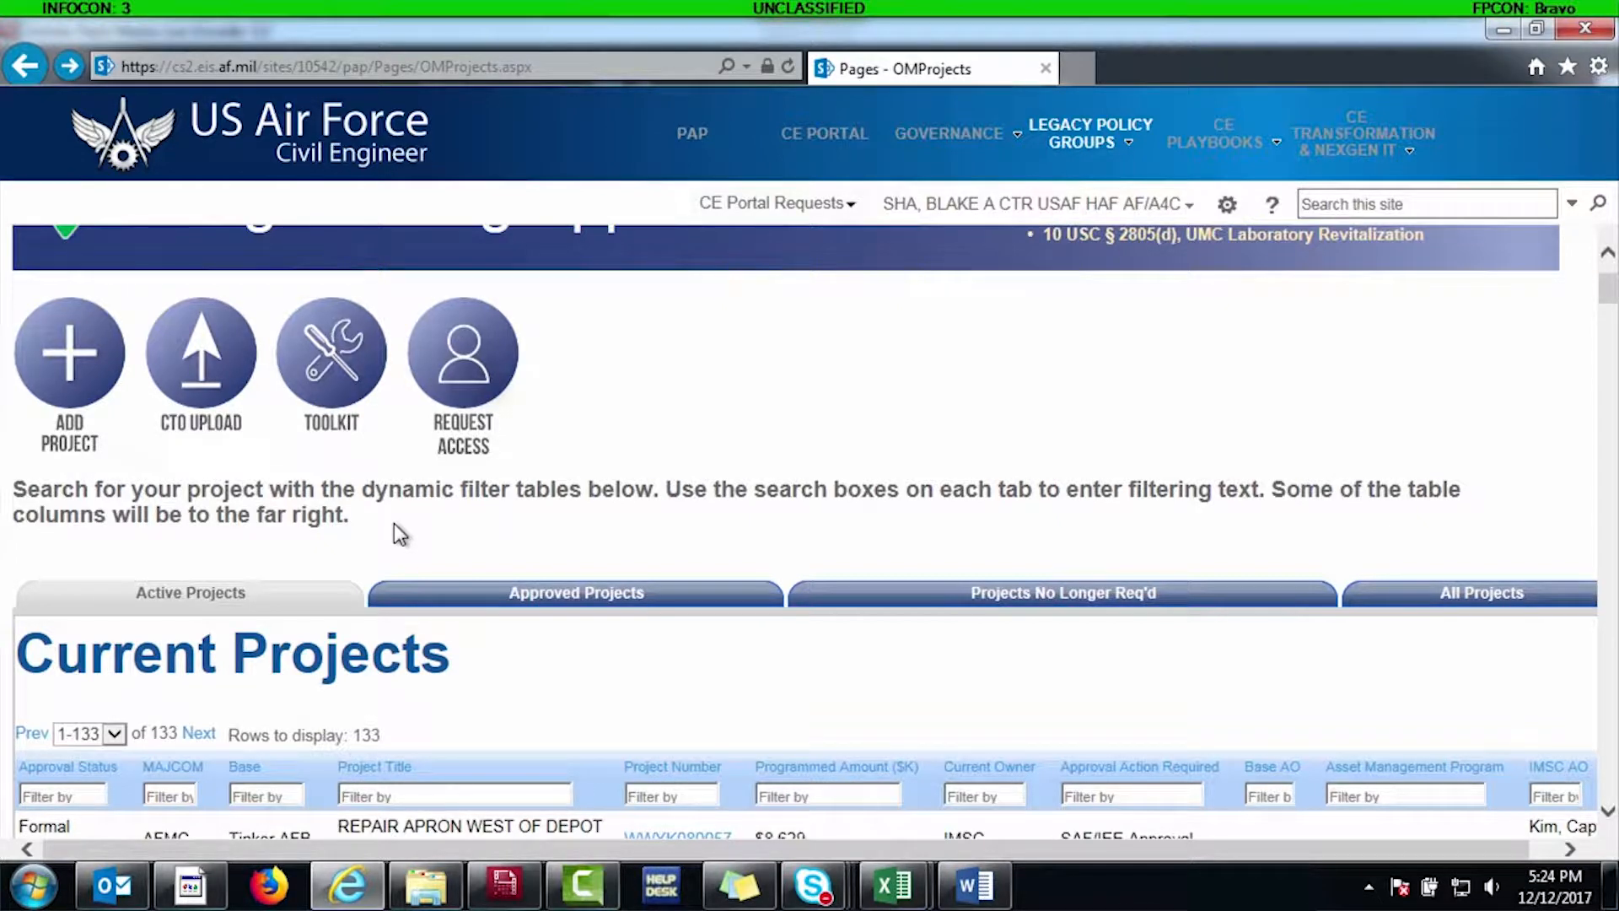
{"action": "scroll", "coordinate": [395, 527], "scroll_direction": "down", "scroll_amount": 5}
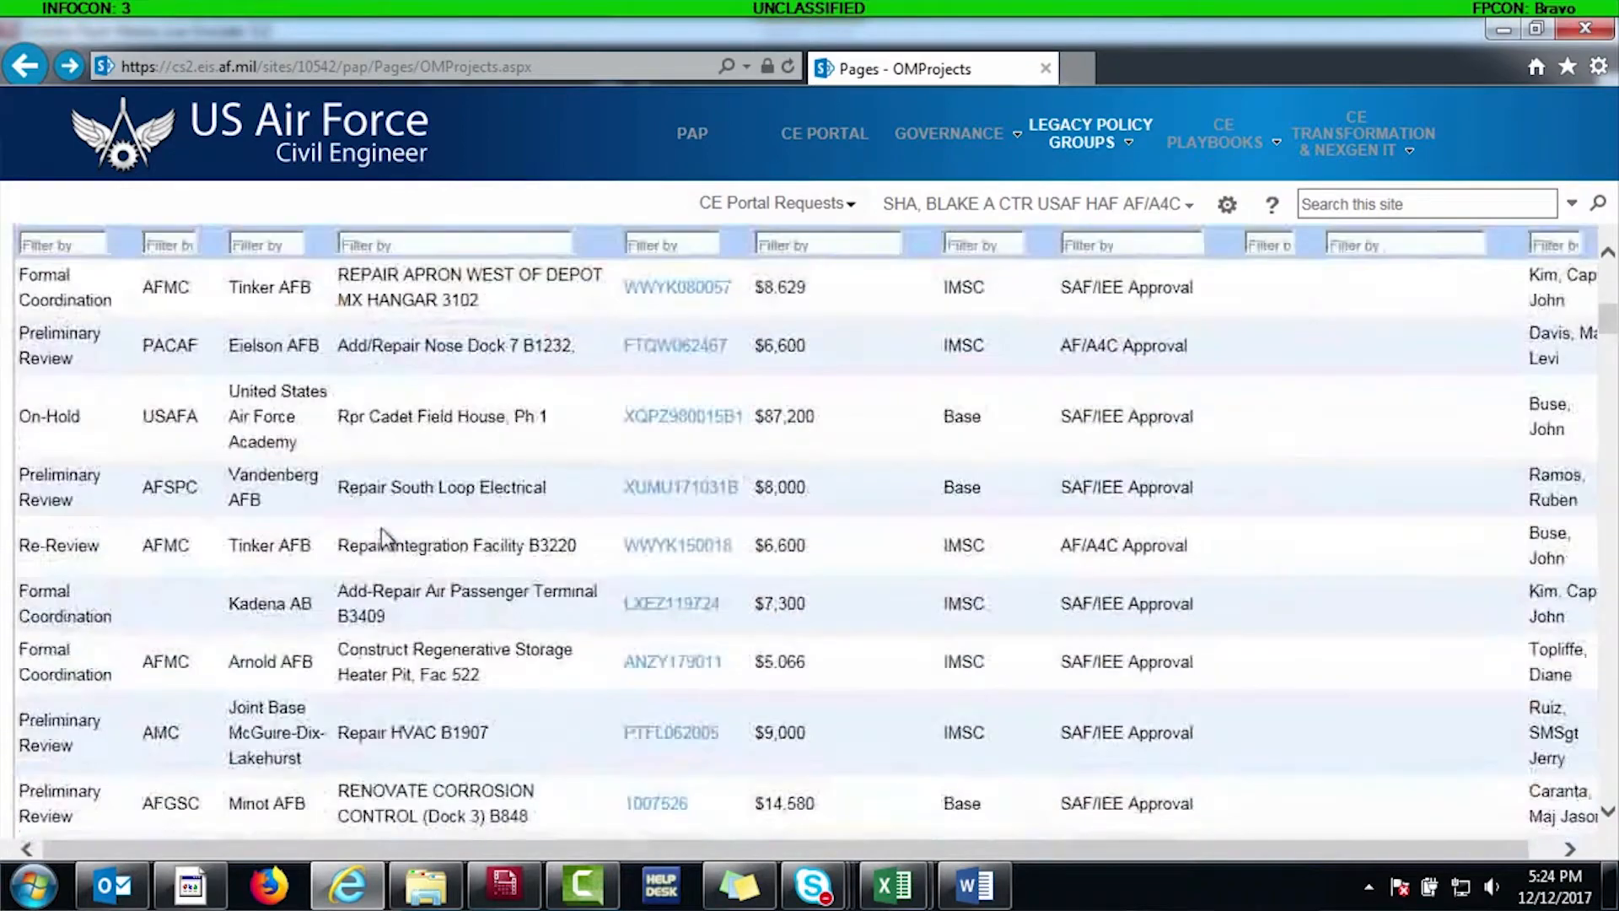
{"action": "scroll", "coordinate": [382, 528], "scroll_direction": "up", "scroll_amount": 6}
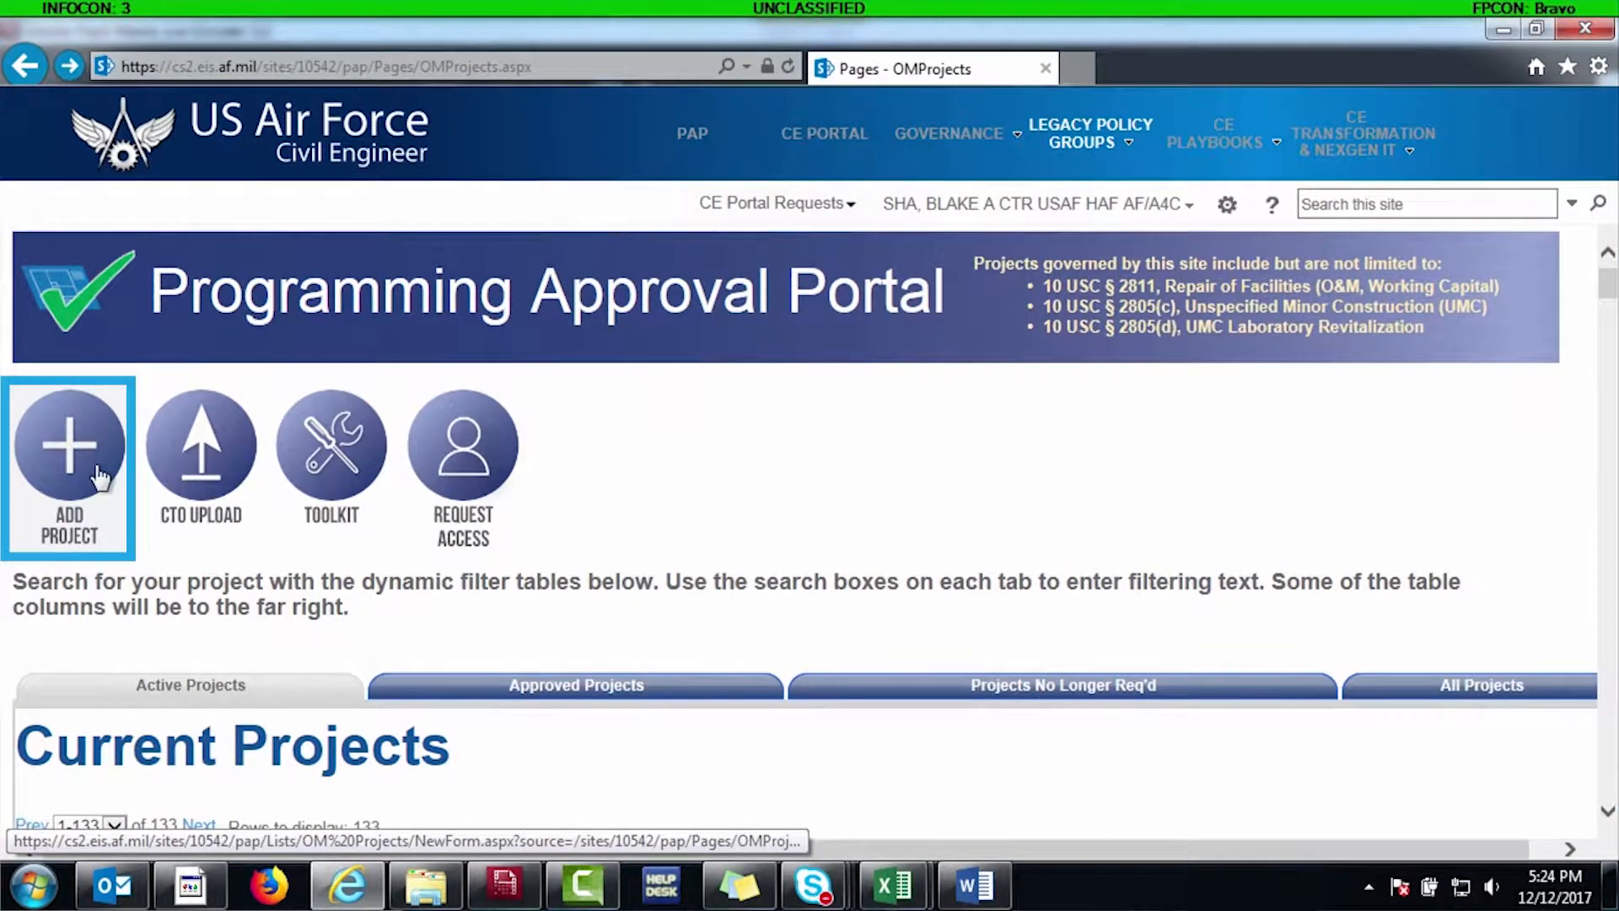
{"action": "left_click", "coordinate": [98, 476]}
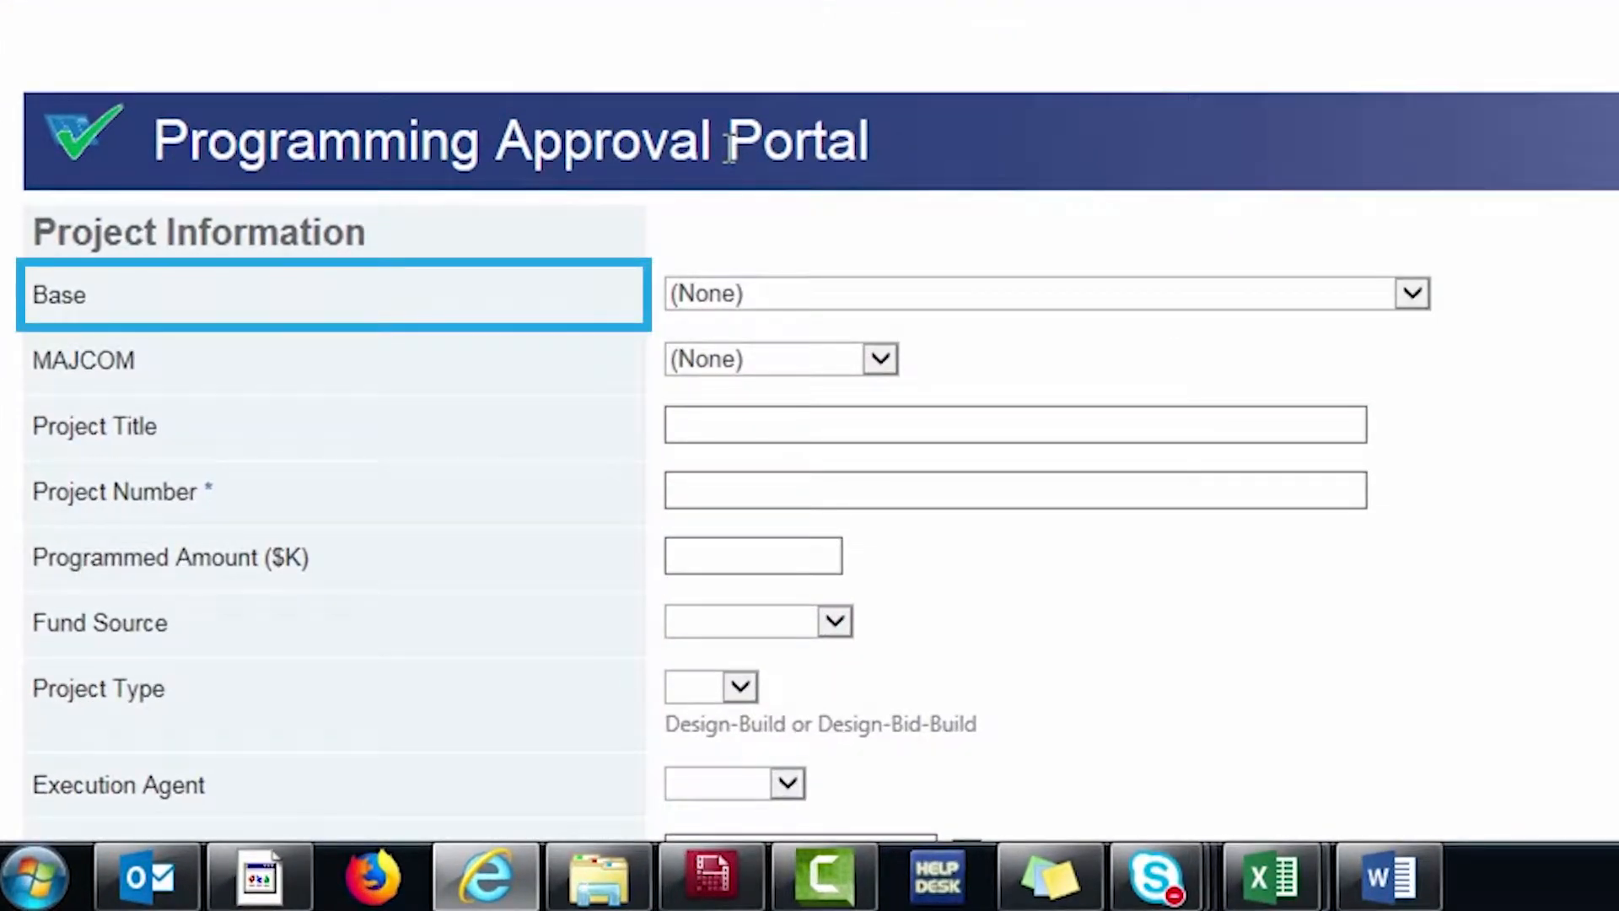
- Set the new project's Base to Lajes Field (Azores) and its MAJCOM to USAFE
{"action": "left_click", "coordinate": [751, 291]}
{"action": "key", "text": "l"}
{"action": "scroll", "coordinate": [843, 380], "scroll_direction": "down", "scroll_amount": 4}
{"action": "scroll", "coordinate": [867, 427], "scroll_direction": "down", "scroll_amount": 1}
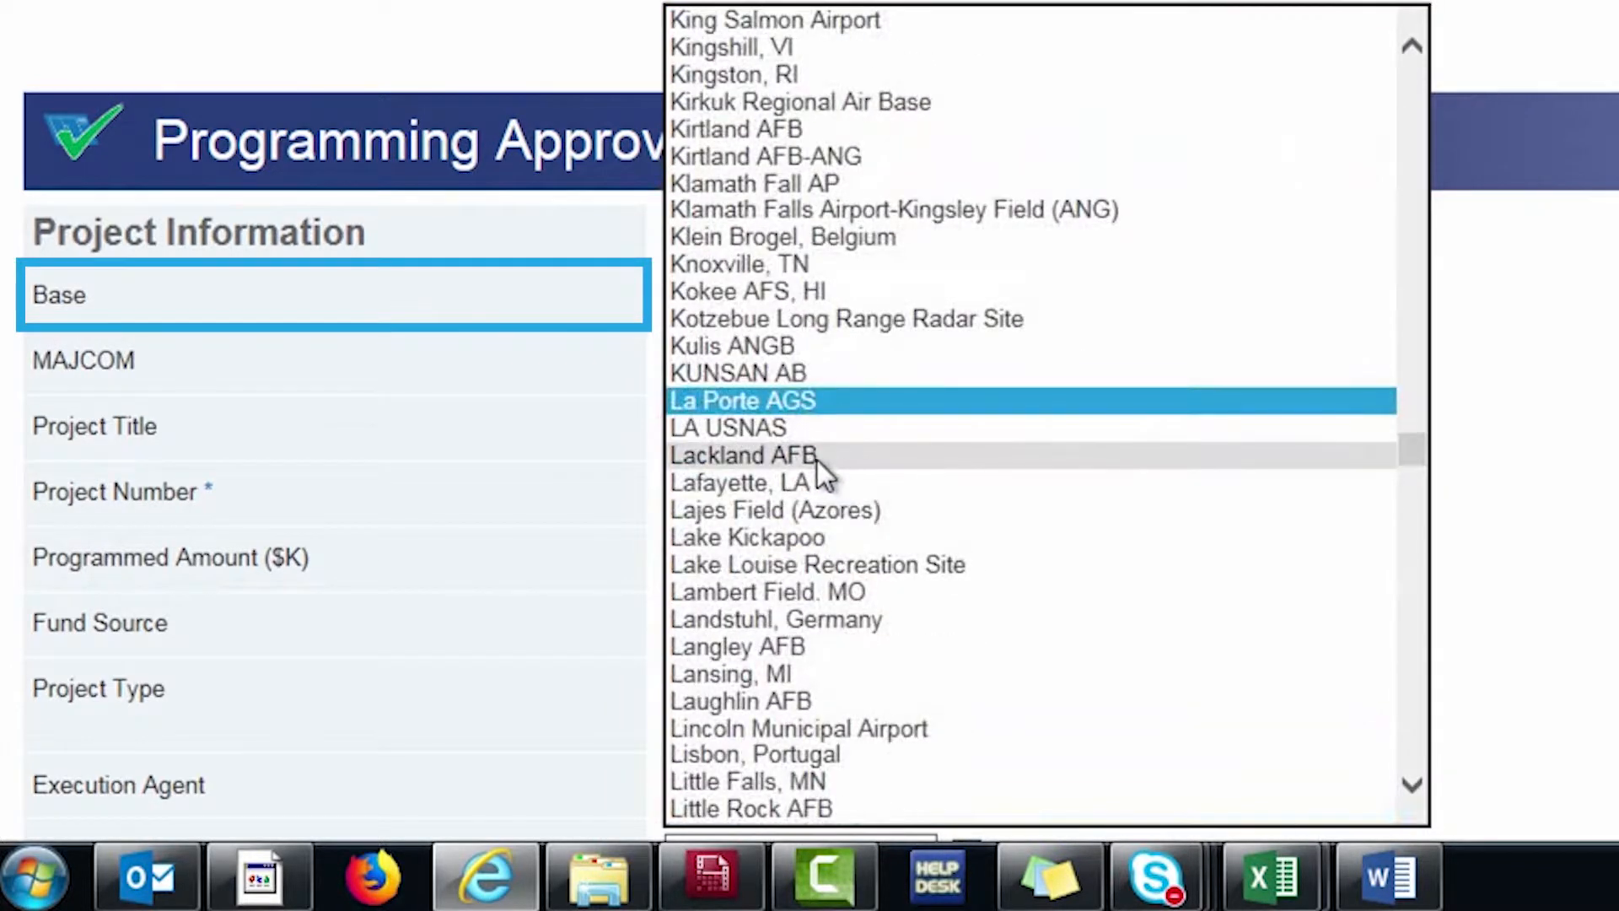
{"action": "left_click", "coordinate": [803, 520]}
{"action": "left_click", "coordinate": [762, 357]}
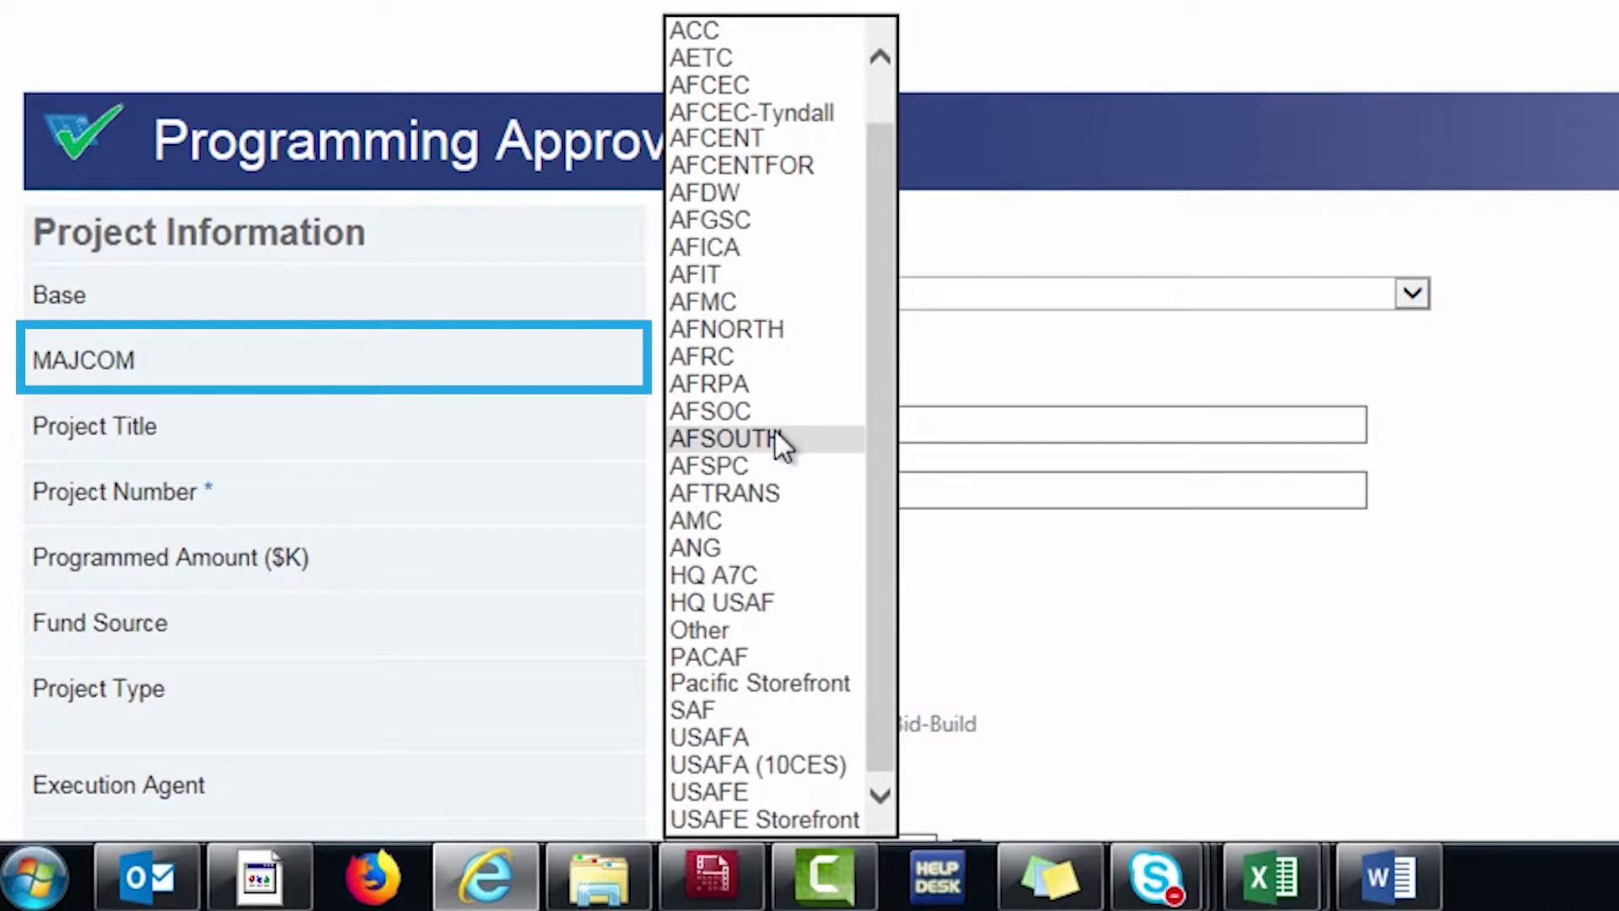
{"action": "left_click", "coordinate": [767, 791]}
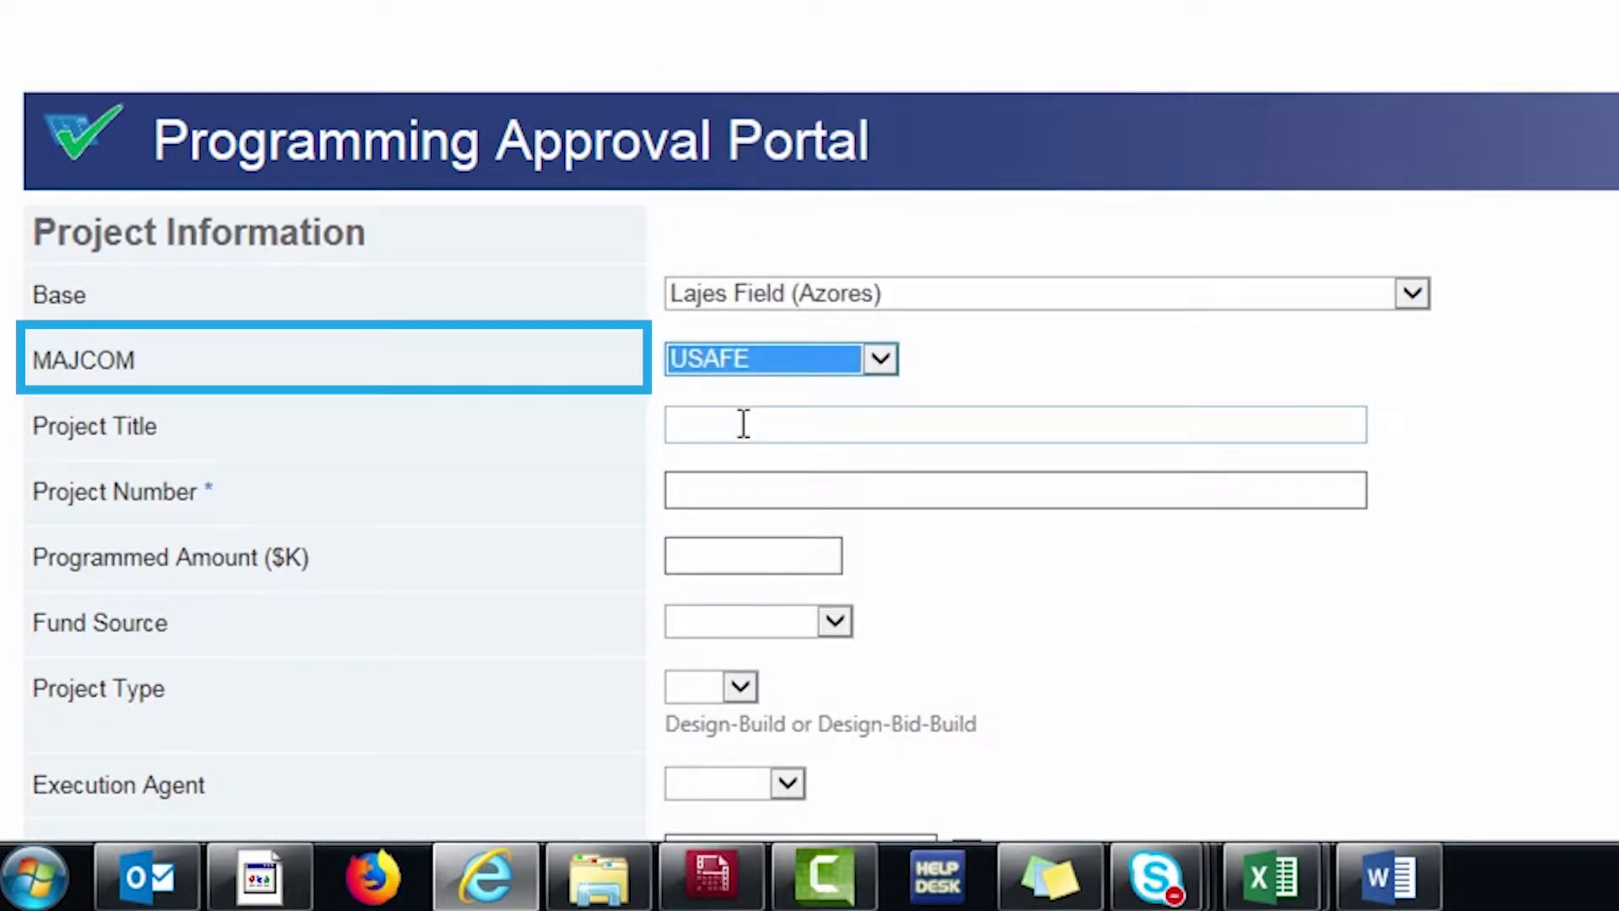
- Enter "Renovate TORC T121" as the project title and TRZR123456 as the project number
{"action": "left_click", "coordinate": [747, 423]}
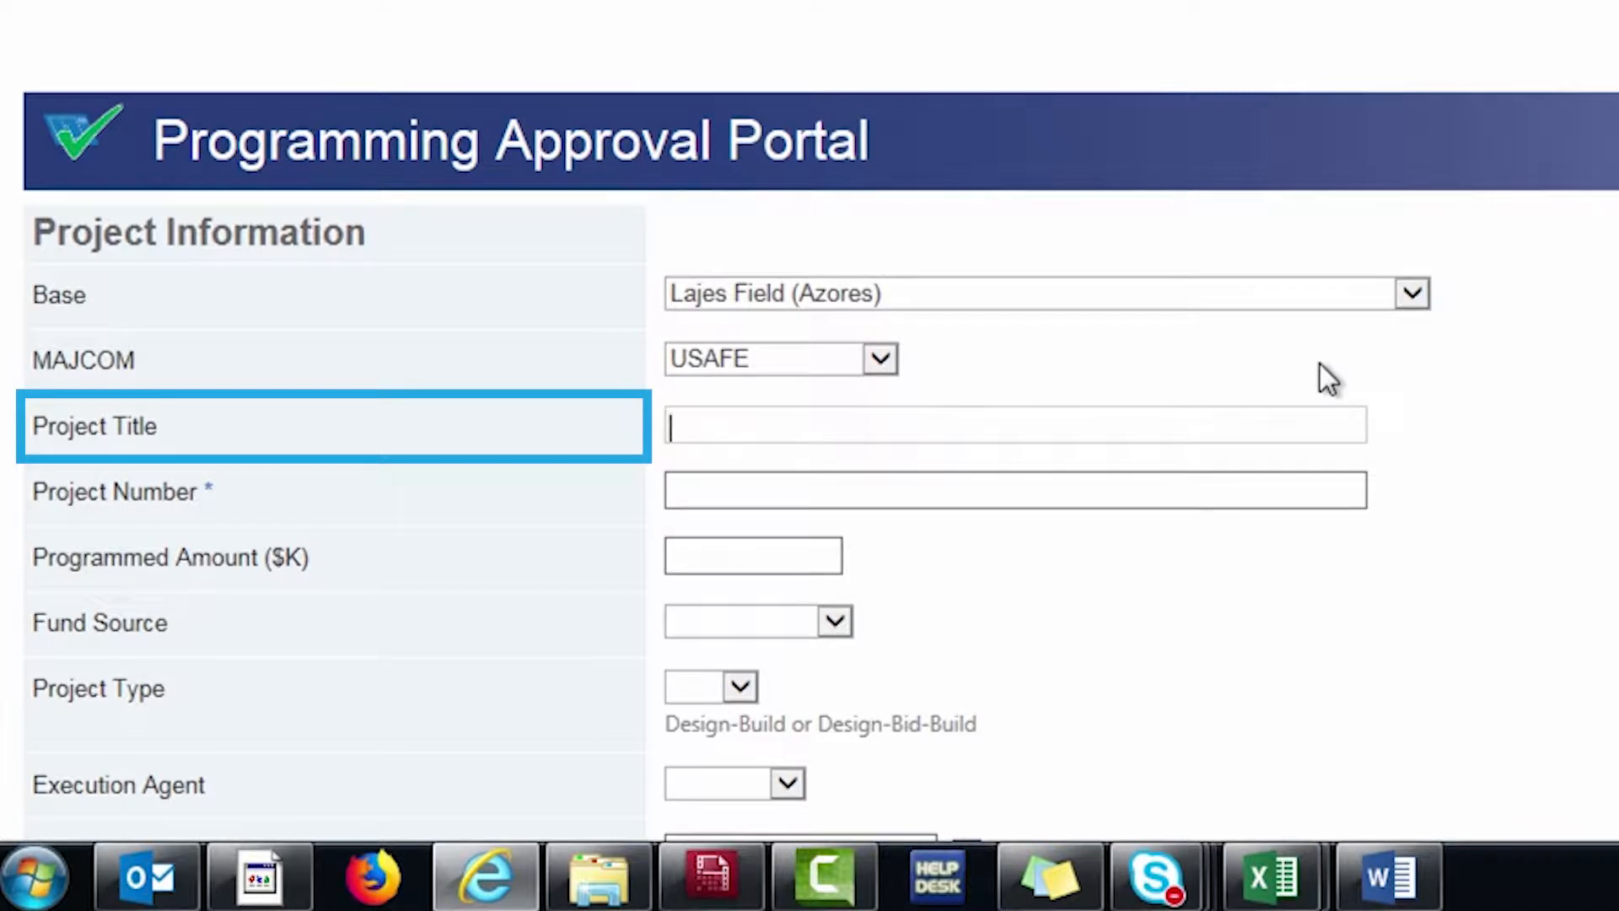
{"action": "type", "text": "Renovate TORC T121"}
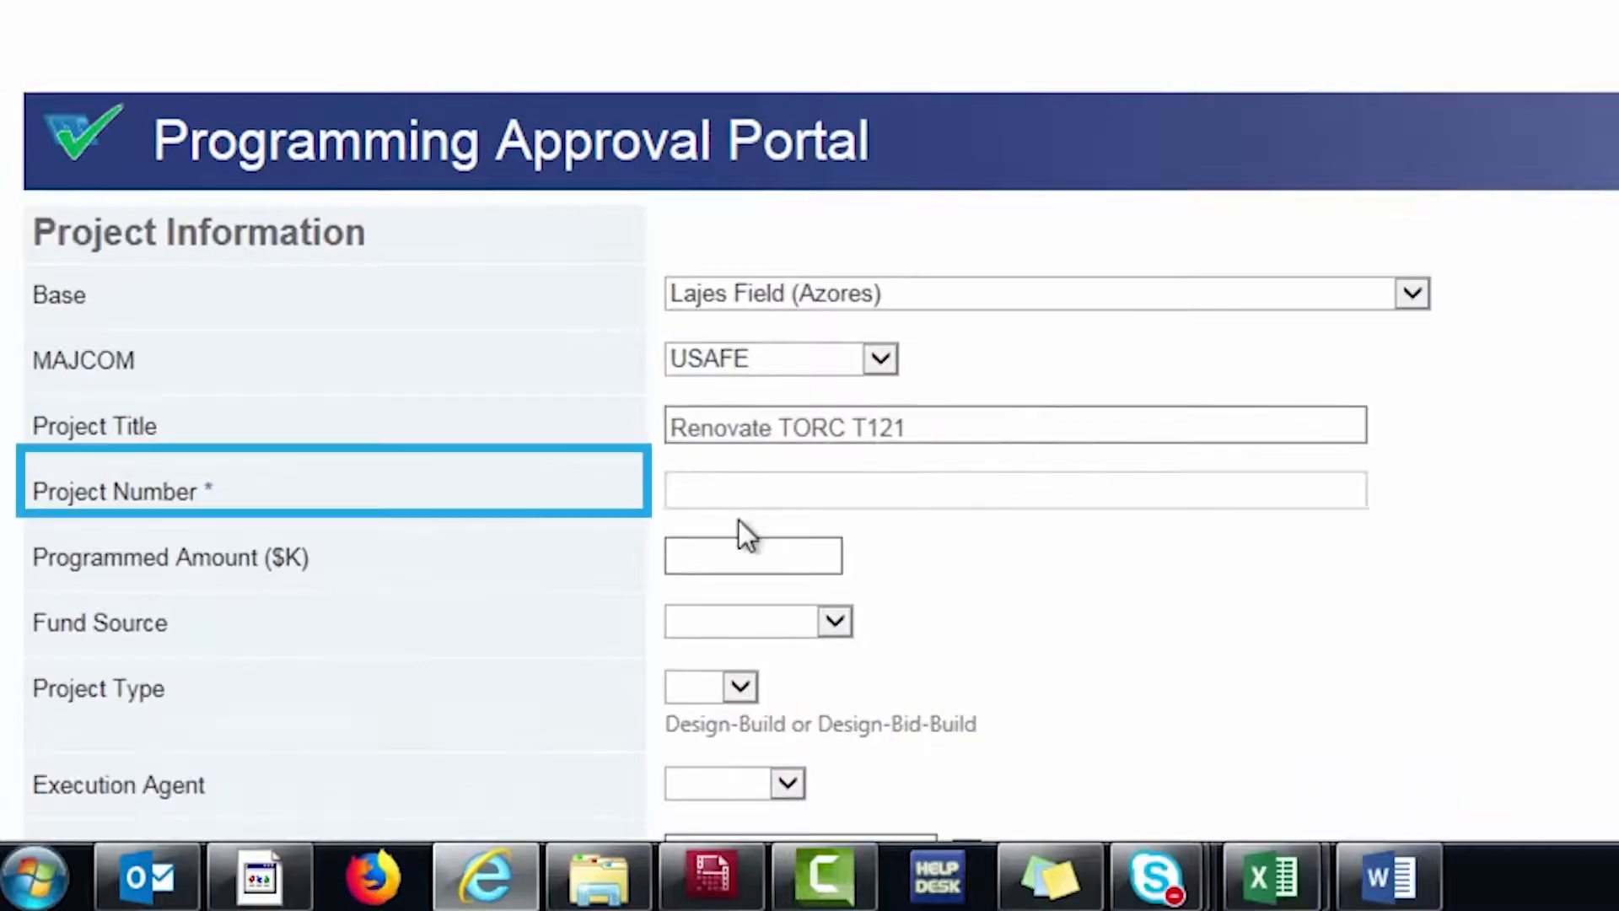
{"action": "left_click", "coordinate": [283, 351]}
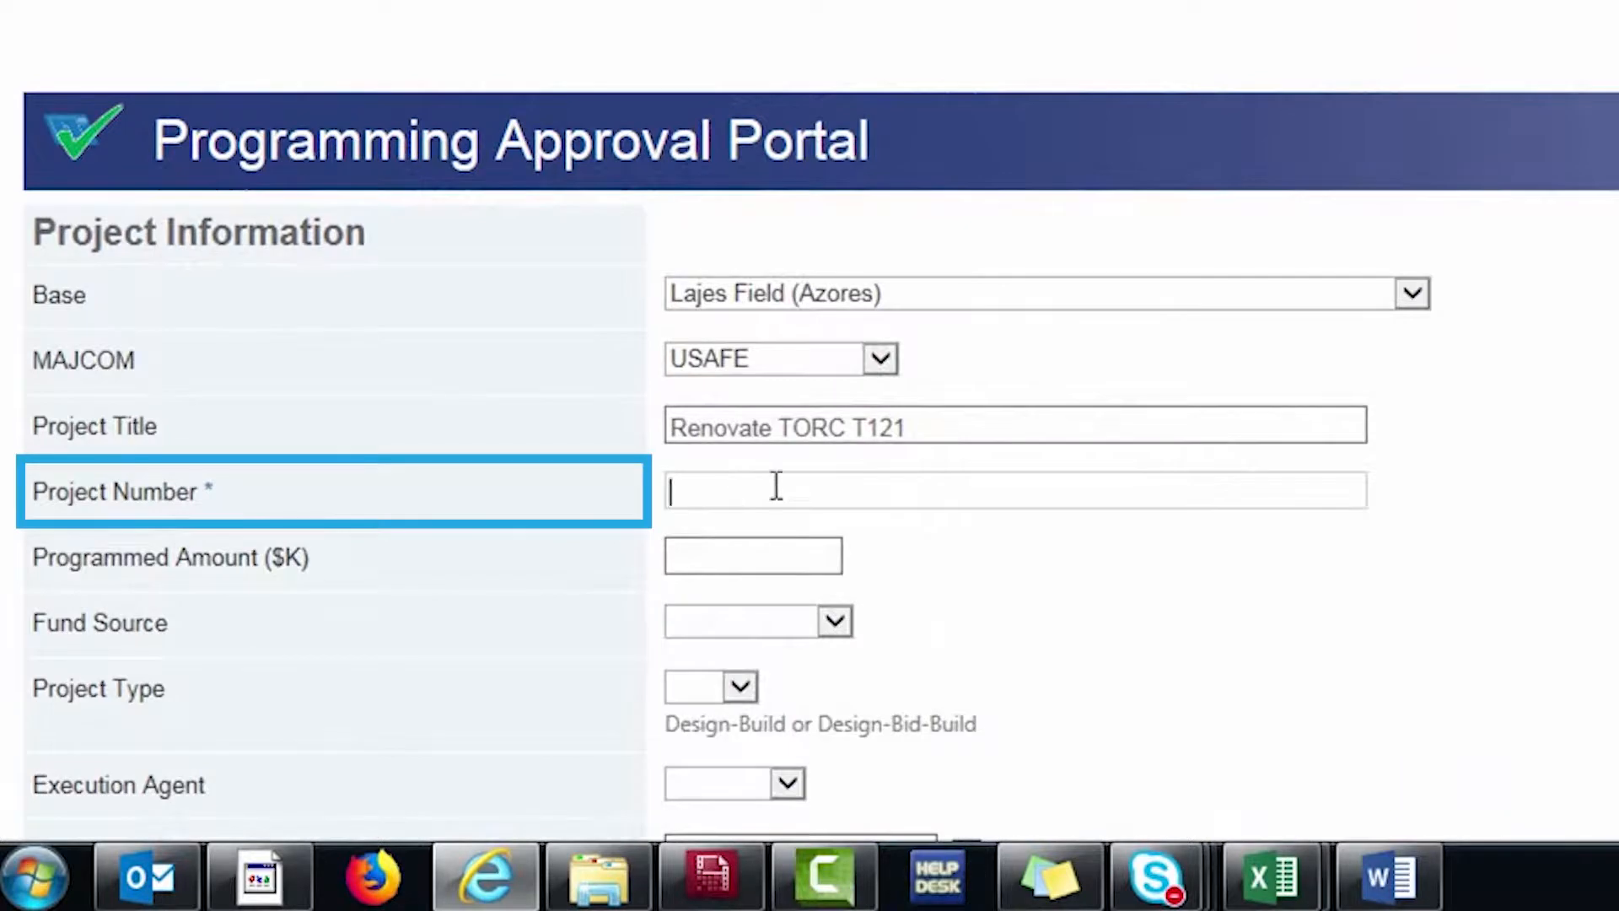
{"action": "type", "text": "TRZR123456"}
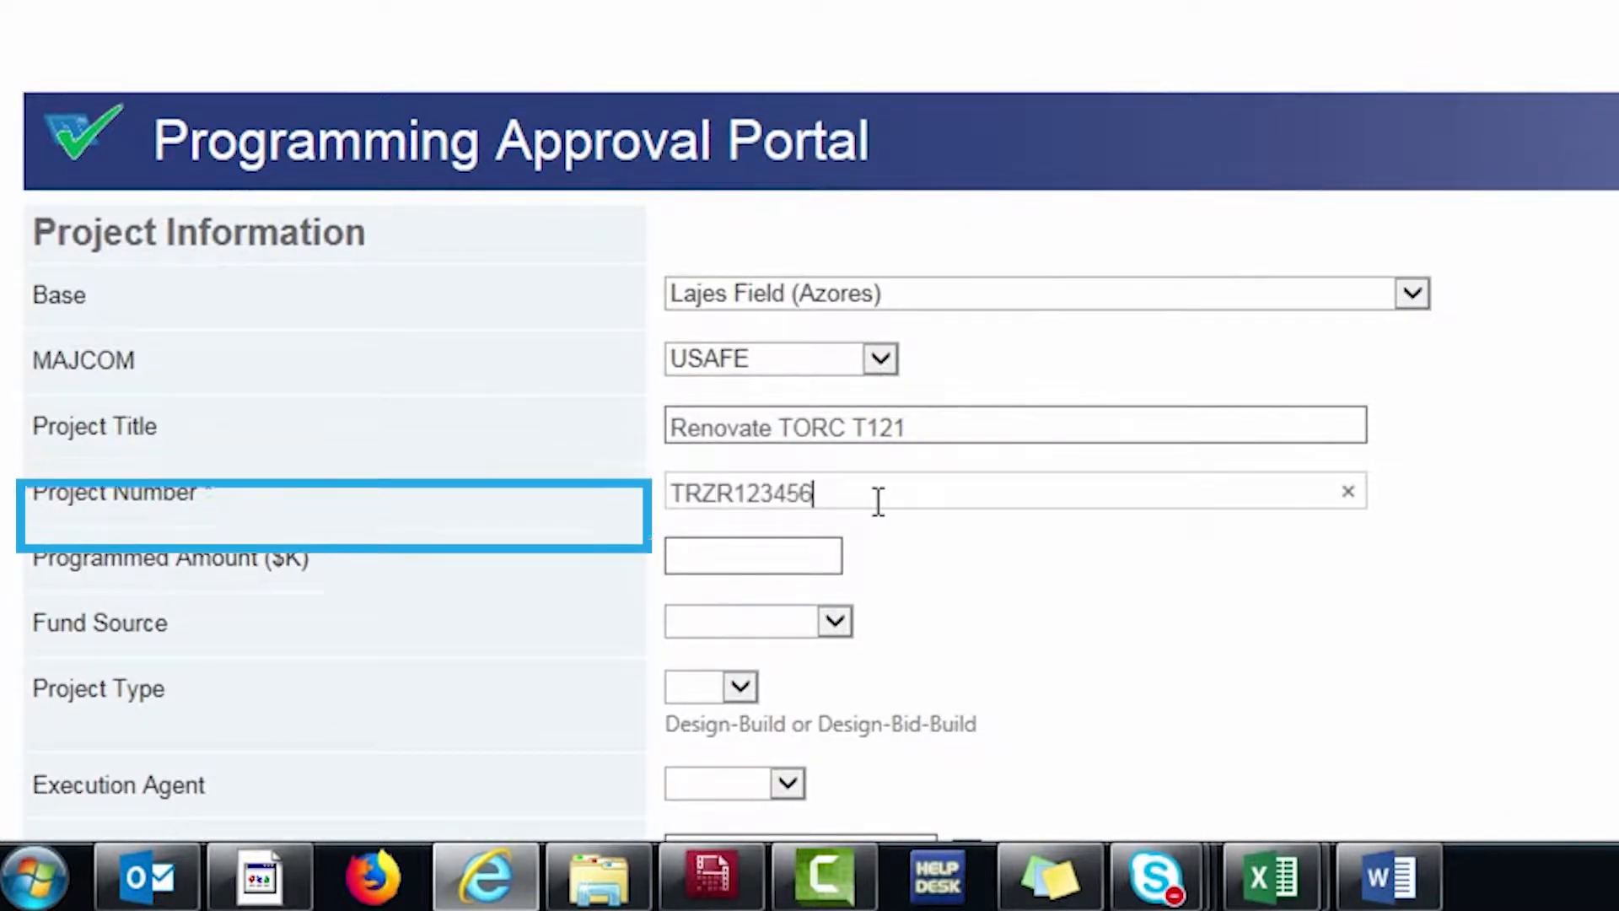
- Set the Programmed Amount ($K) to 12500 and the Fund Source to CTO FY TBD
{"action": "scroll", "coordinate": [877, 500], "scroll_direction": "down", "scroll_amount": 2}
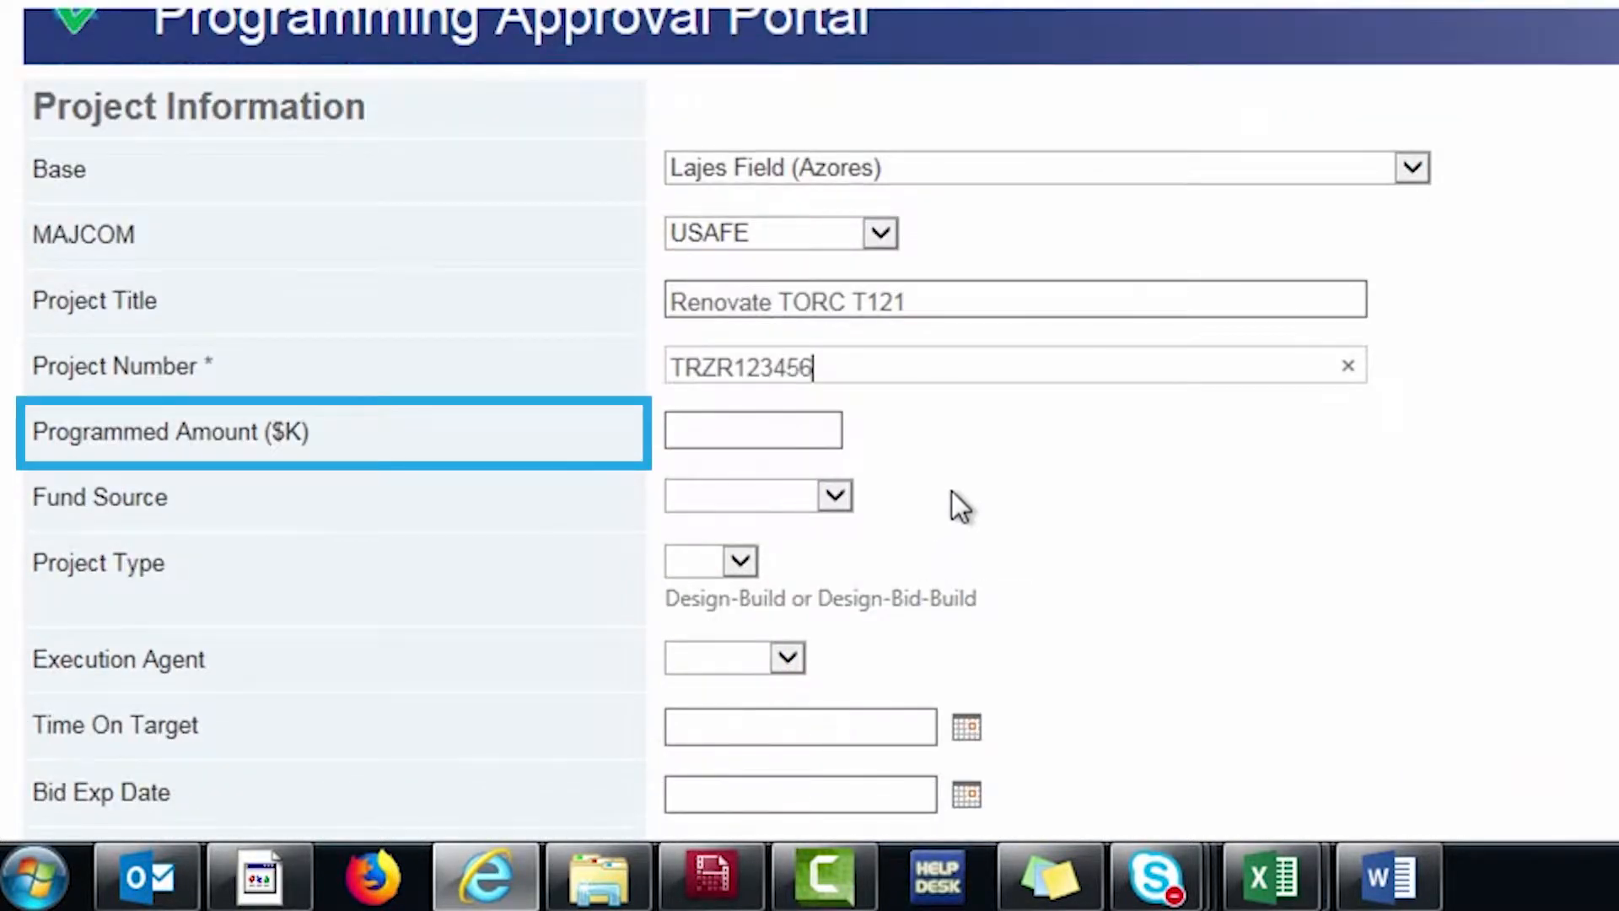
{"action": "left_click", "coordinate": [732, 420]}
{"action": "type", "text": "12500"}
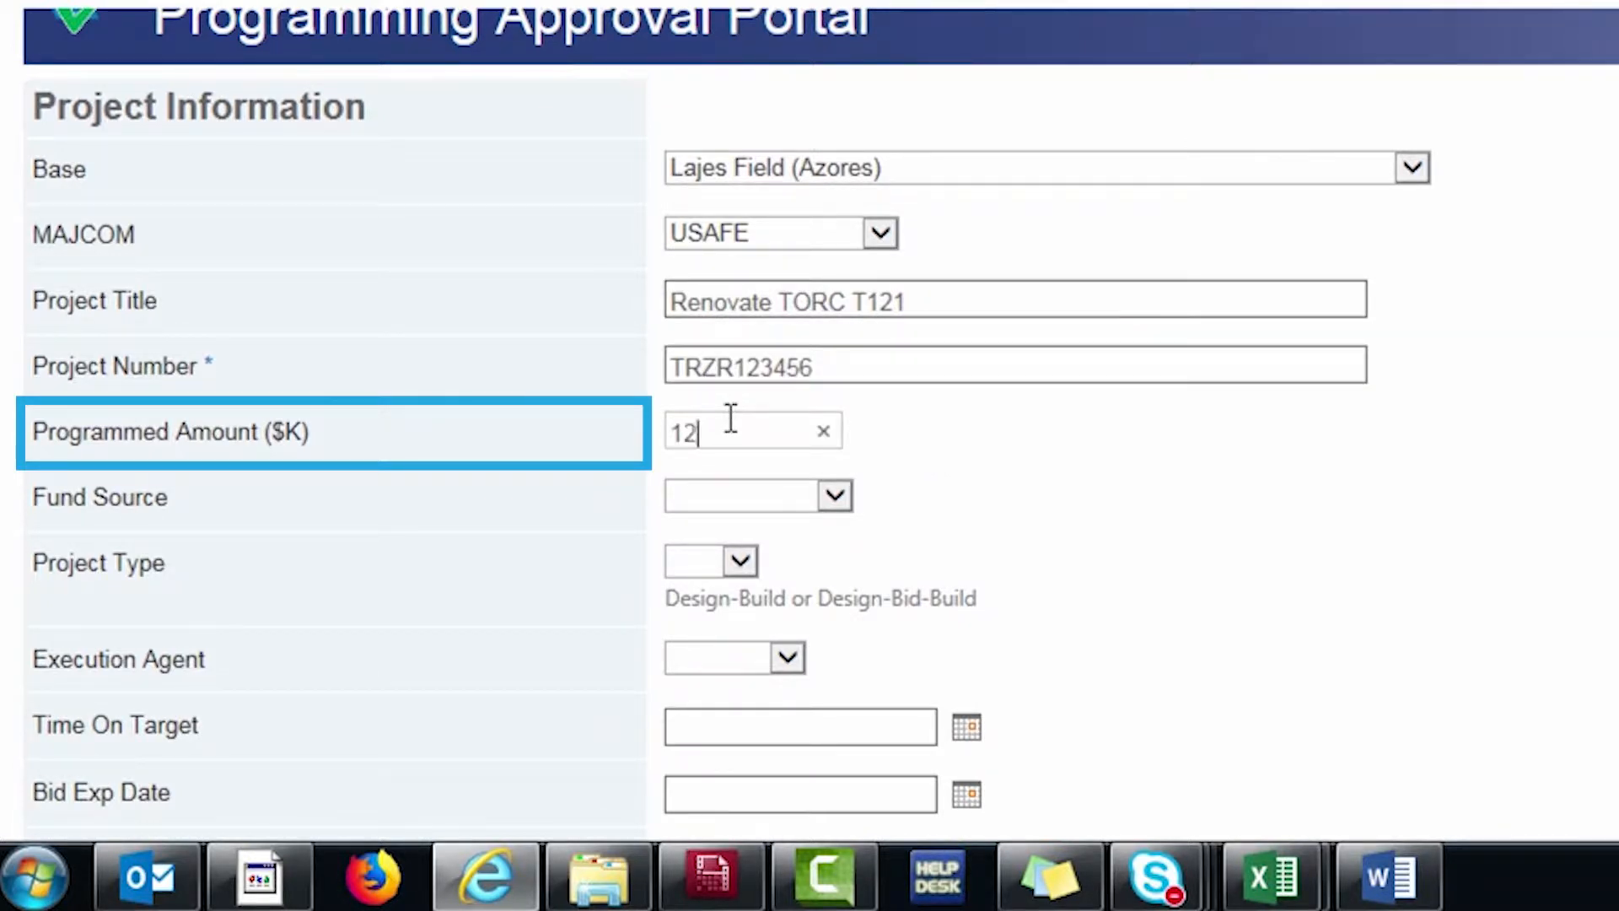
{"action": "left_click", "coordinate": [945, 432]}
{"action": "scroll", "coordinate": [984, 450], "scroll_direction": "down", "scroll_amount": 2}
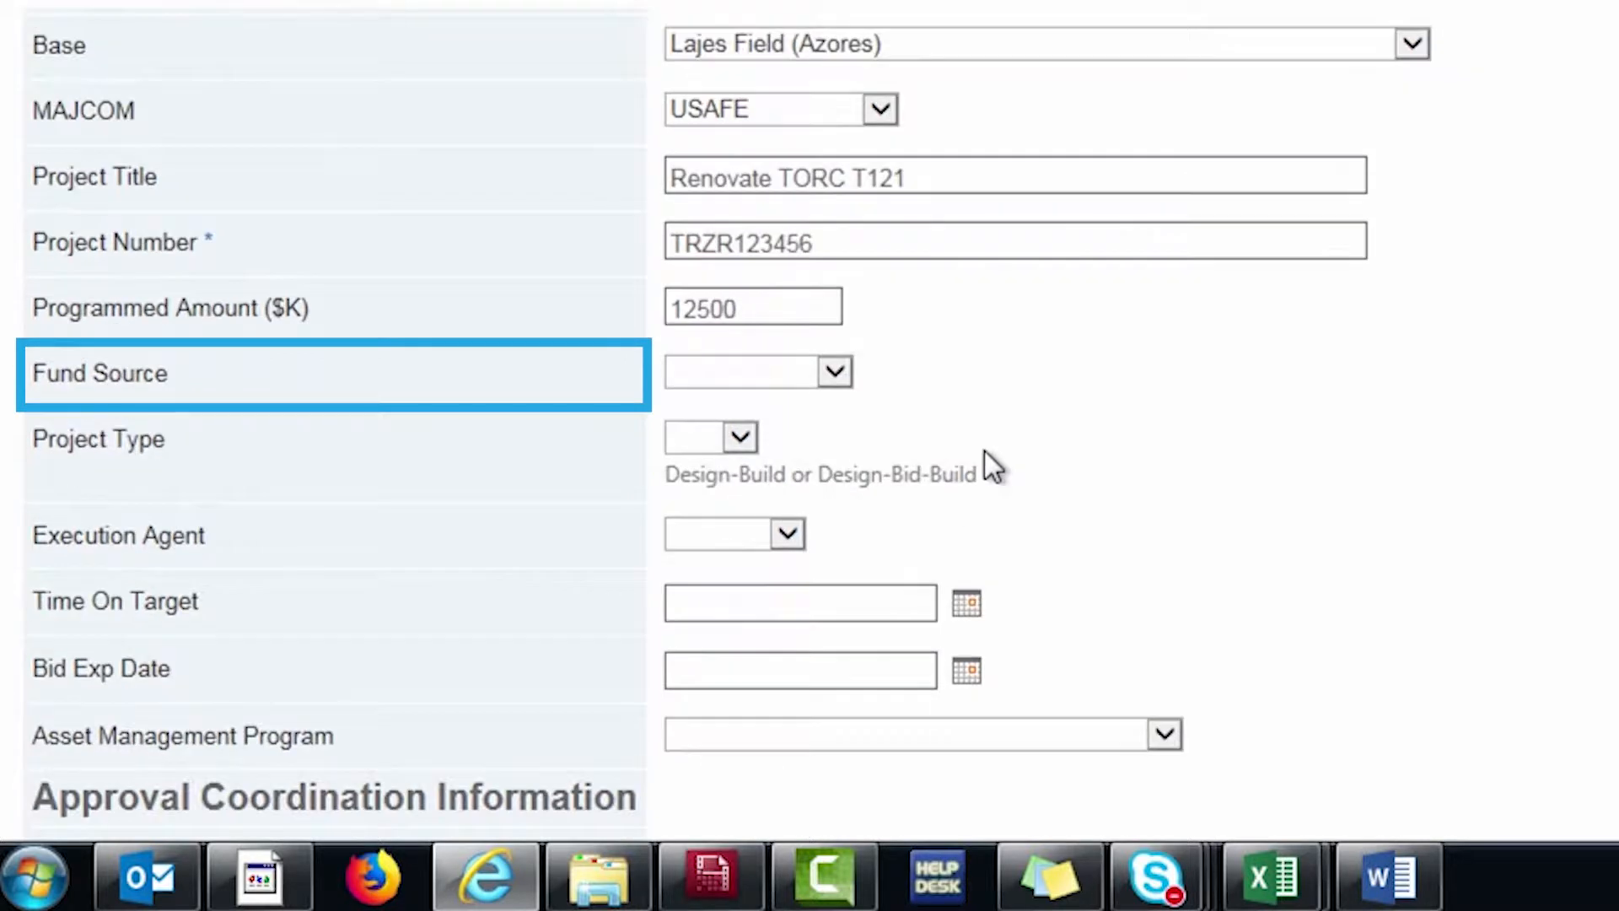
{"action": "left_click", "coordinate": [837, 371]}
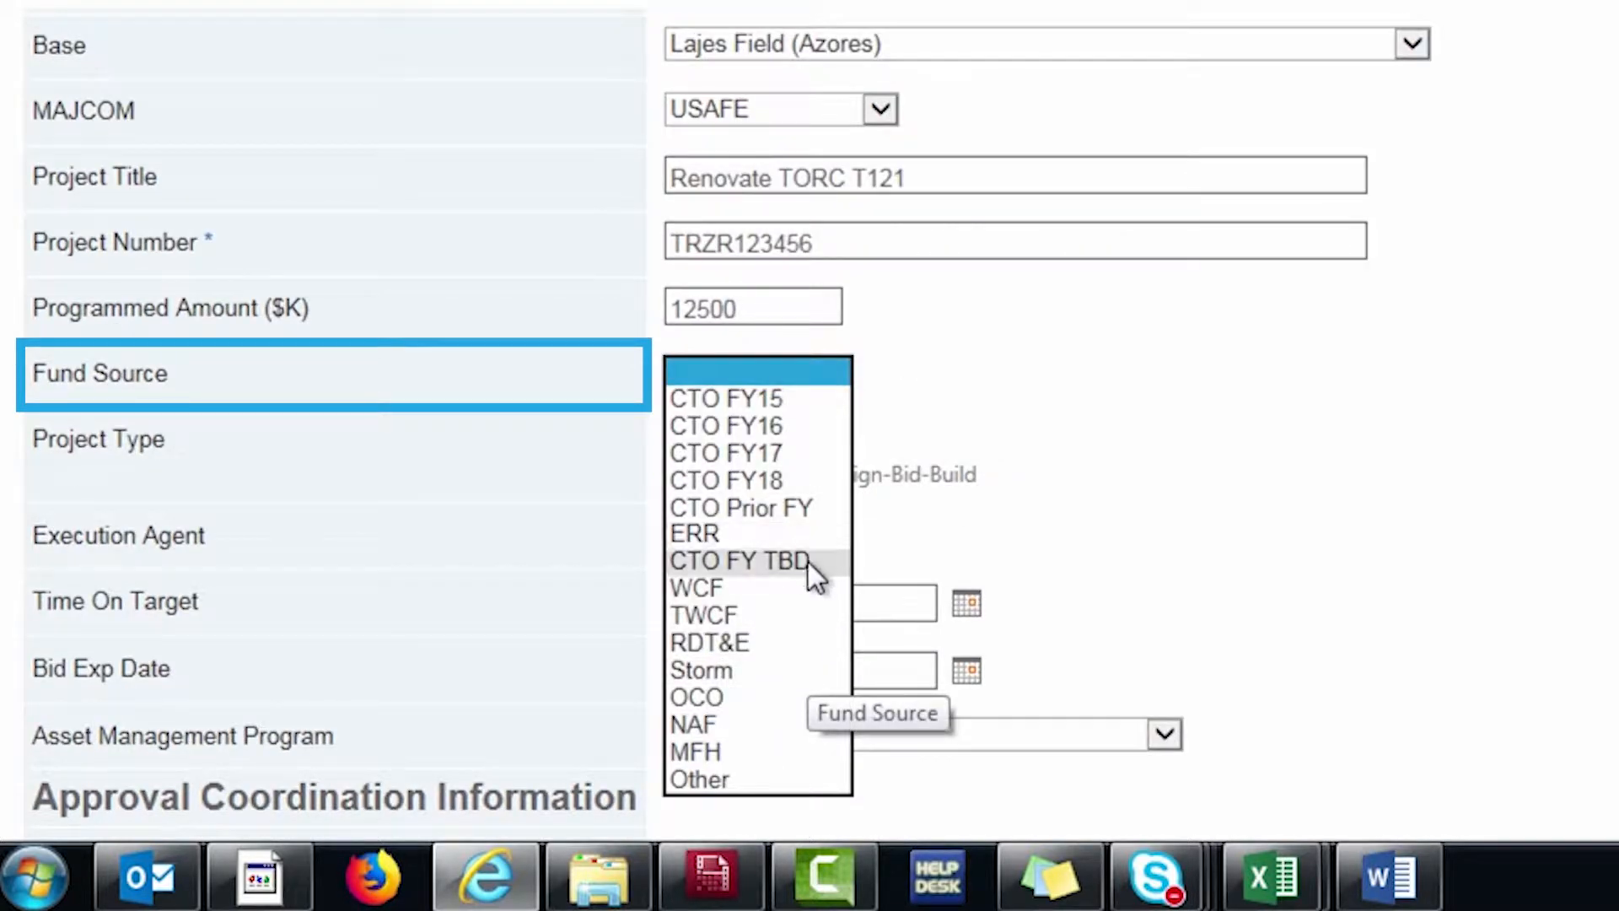
{"action": "left_click", "coordinate": [808, 562]}
- Set the Project Type to DBB and the Execution Agent to AFCEC
{"action": "left_click", "coordinate": [734, 438]}
{"action": "scroll", "coordinate": [824, 458], "scroll_direction": "down", "scroll_amount": 2}
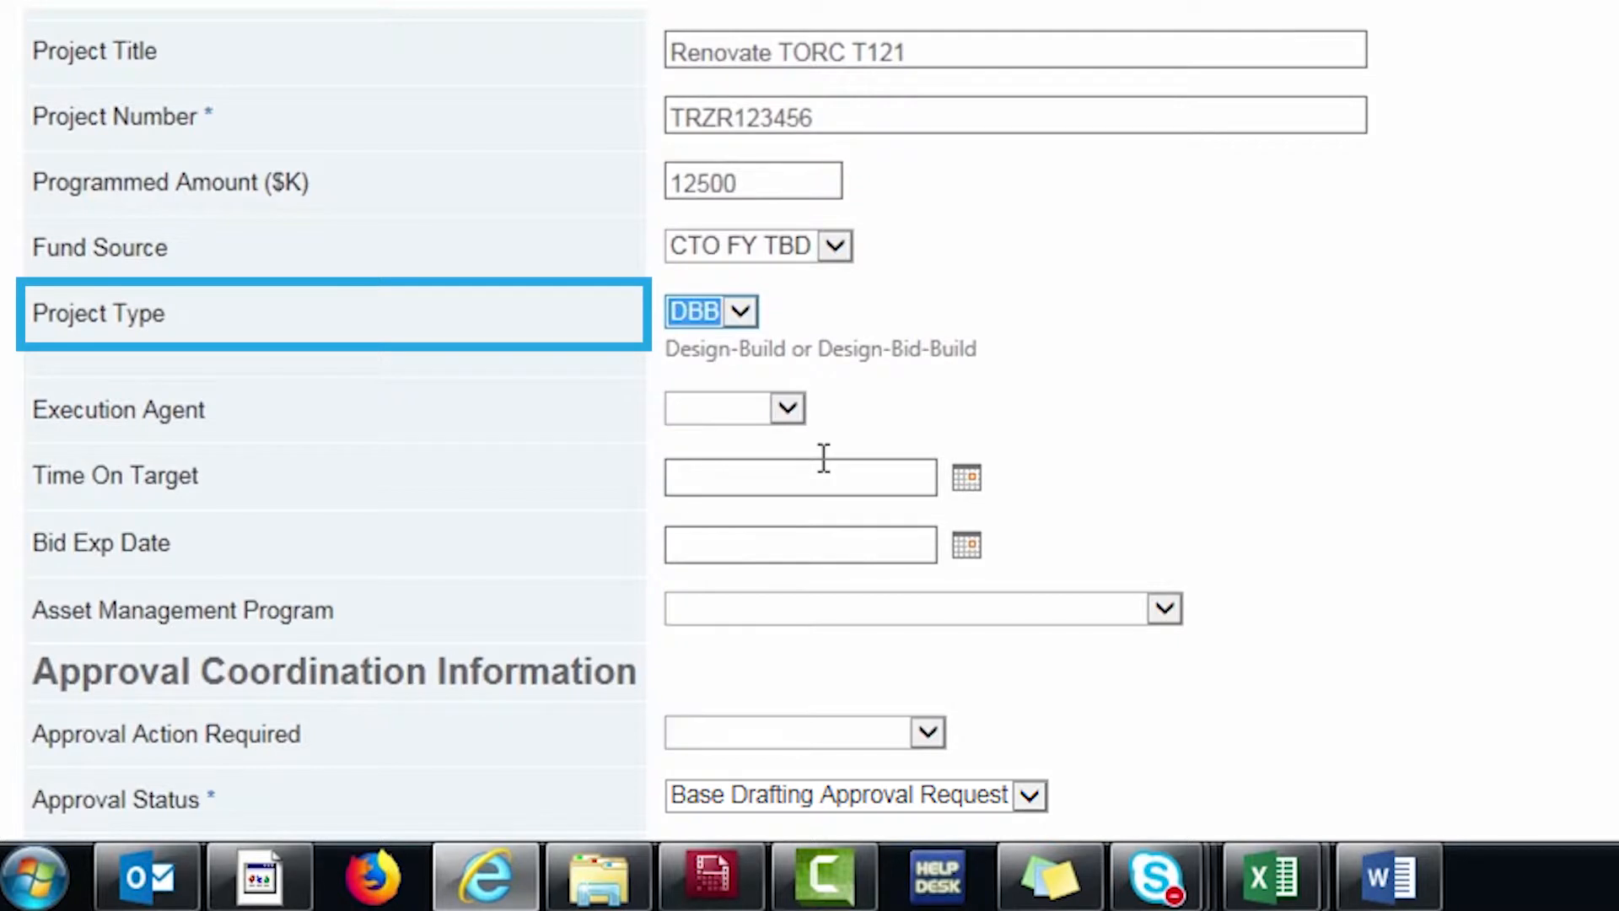
{"action": "left_click", "coordinate": [766, 408]}
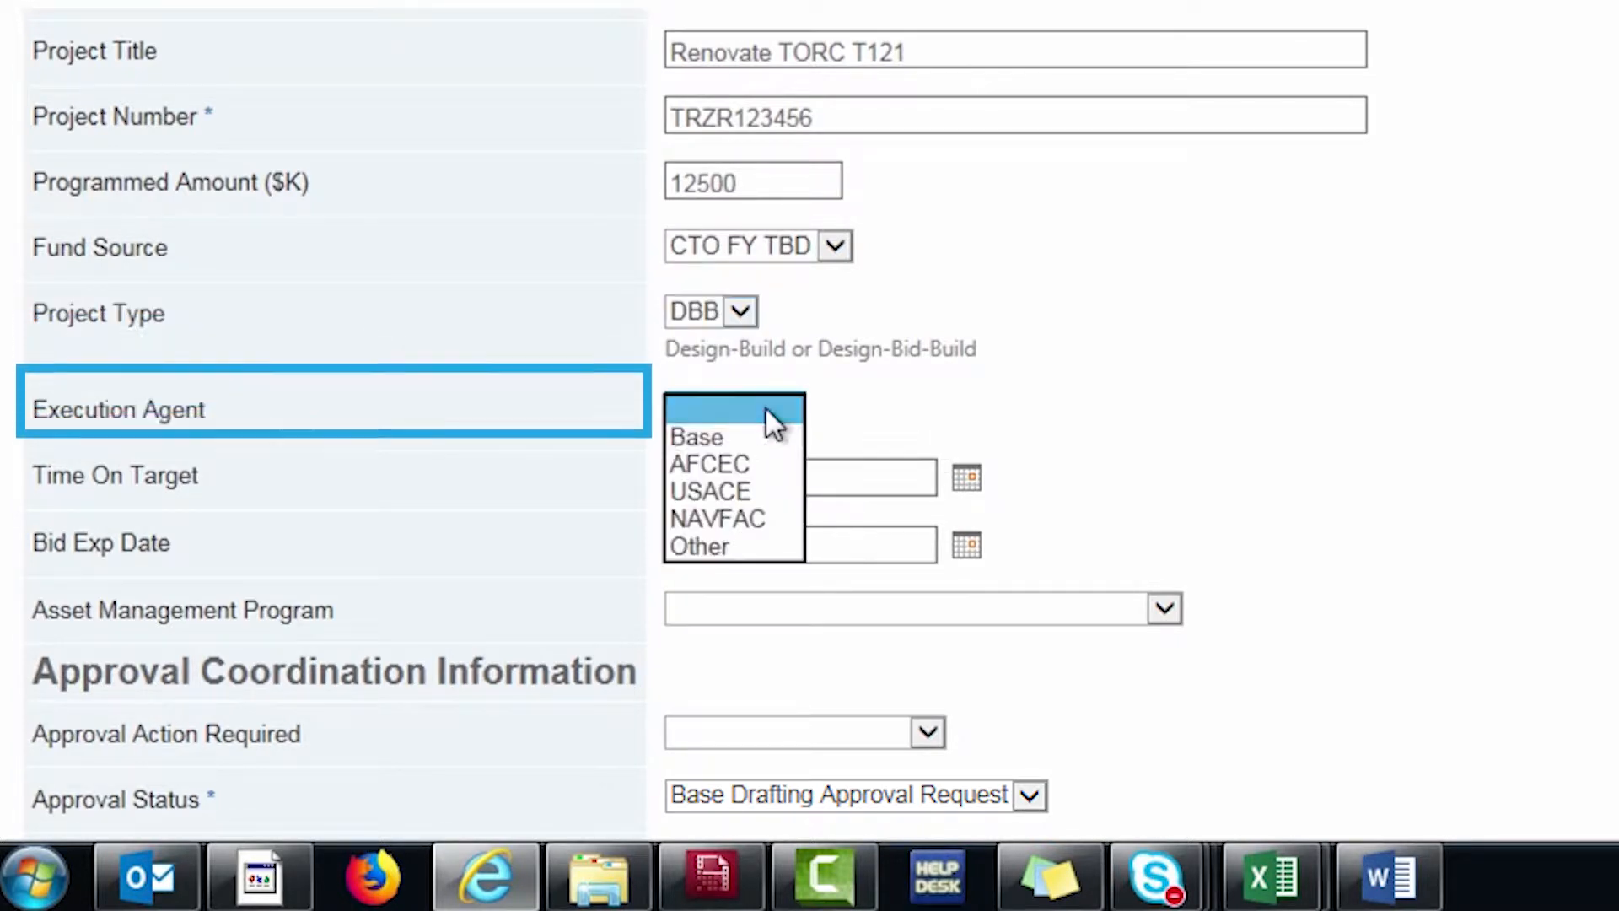
{"action": "left_click", "coordinate": [758, 464]}
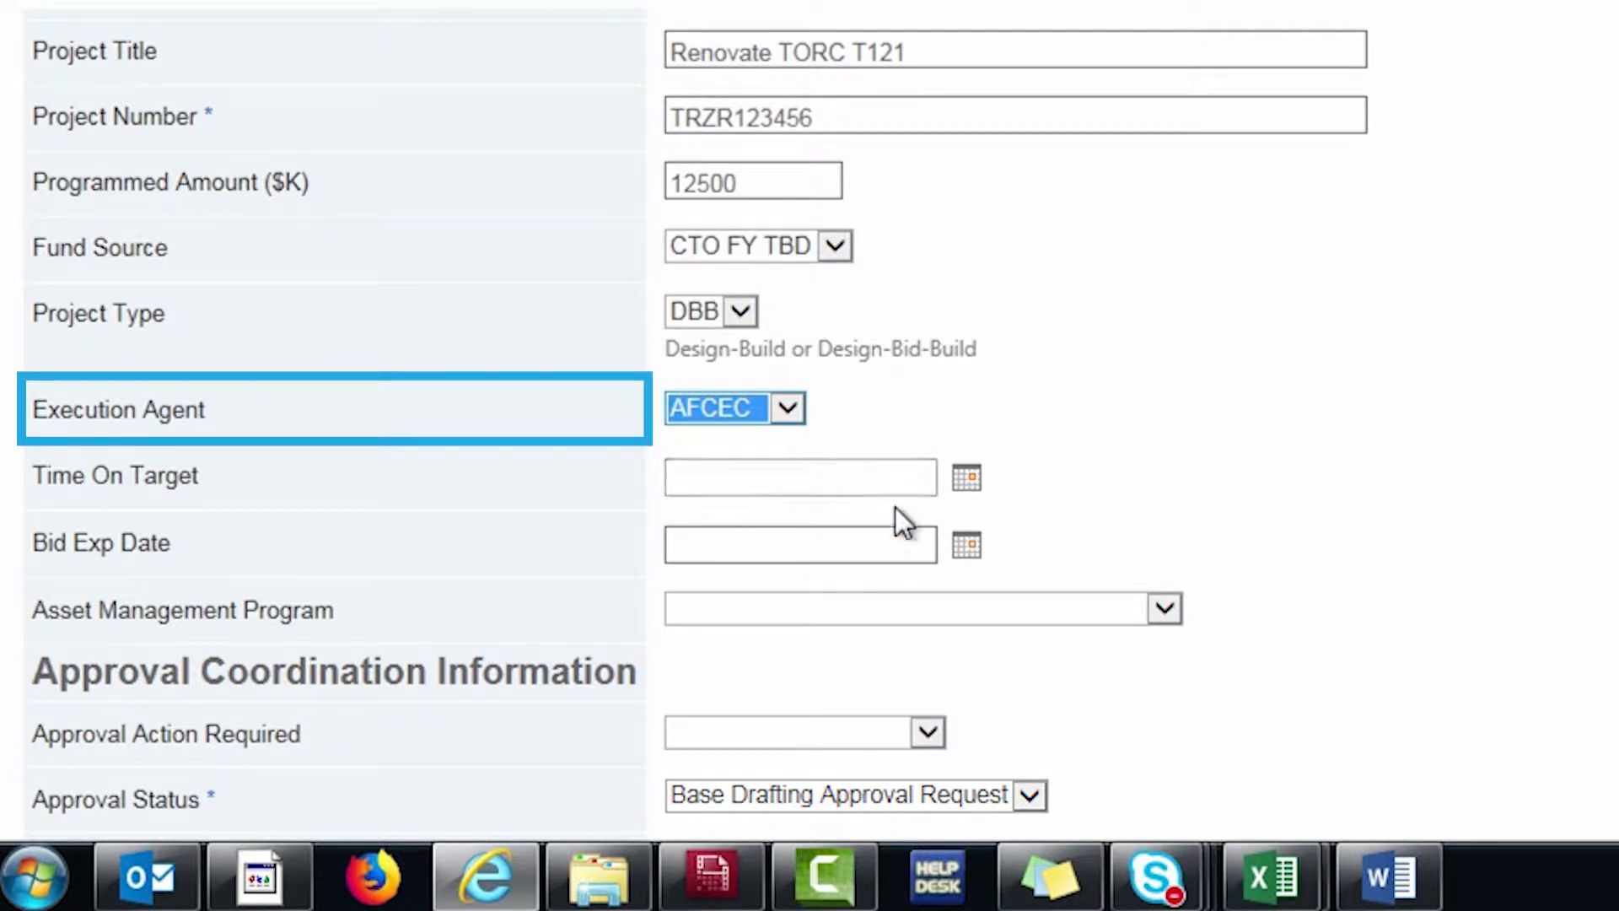
- Set the Asset Management Program to Facilities and the Approval Action Required to SAF/IEE Approval
{"action": "scroll", "coordinate": [1080, 463], "scroll_direction": "down", "scroll_amount": 3}
{"action": "scroll", "coordinate": [1324, 441], "scroll_direction": "down", "scroll_amount": 3}
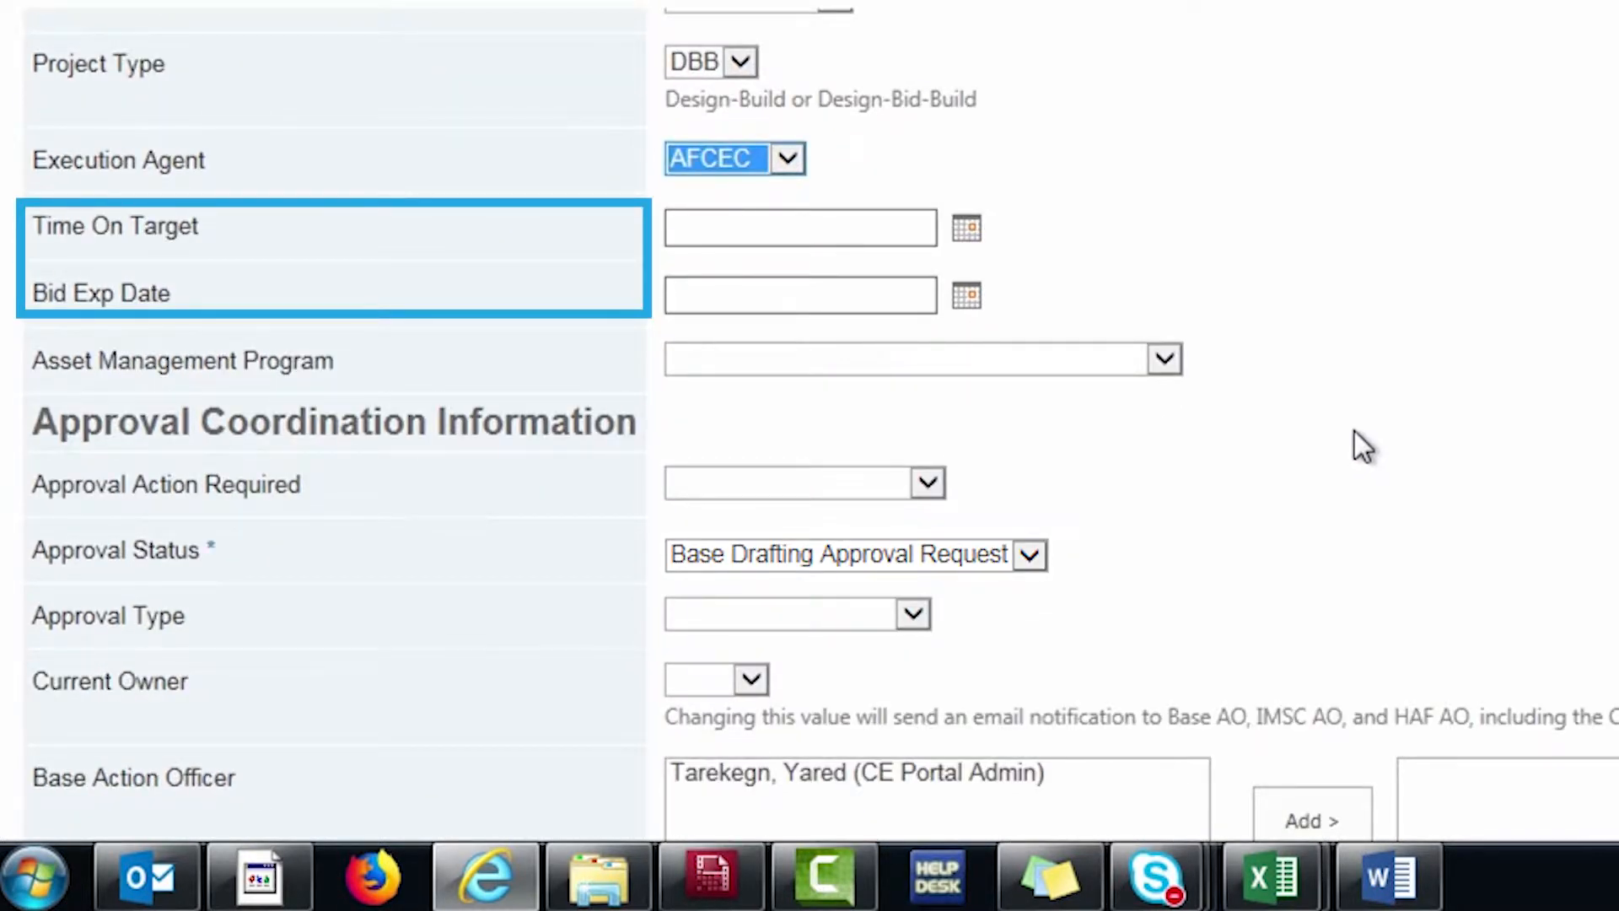
{"action": "left_click", "coordinate": [1017, 358]}
{"action": "left_click", "coordinate": [980, 387]}
{"action": "scroll", "coordinate": [978, 395], "scroll_direction": "down", "scroll_amount": 6}
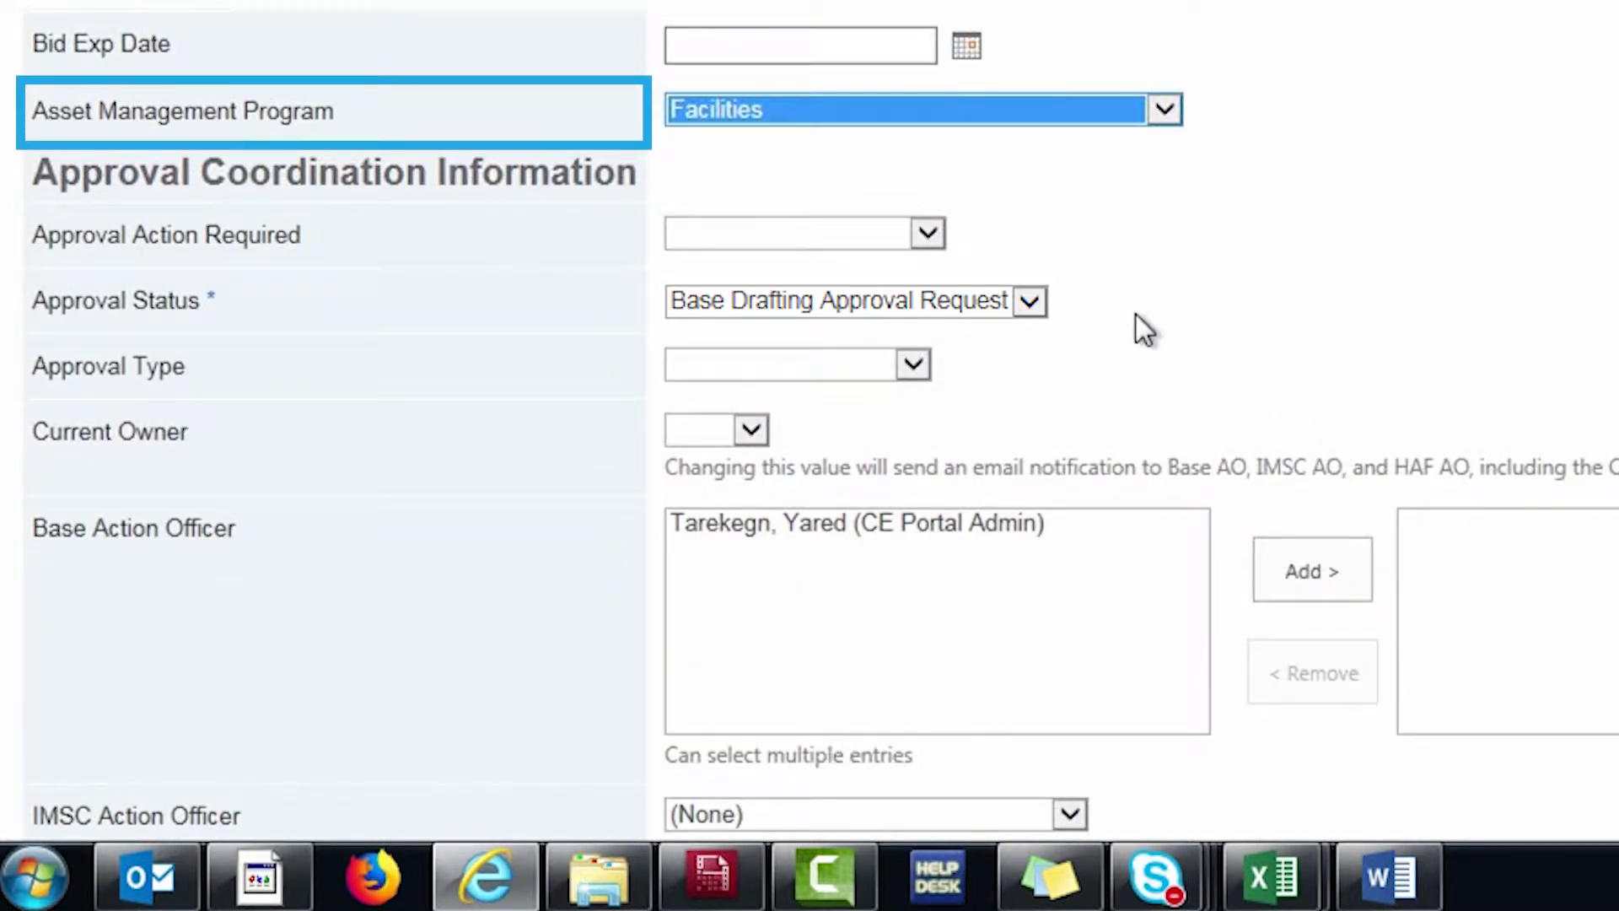
{"action": "left_click", "coordinate": [928, 233]}
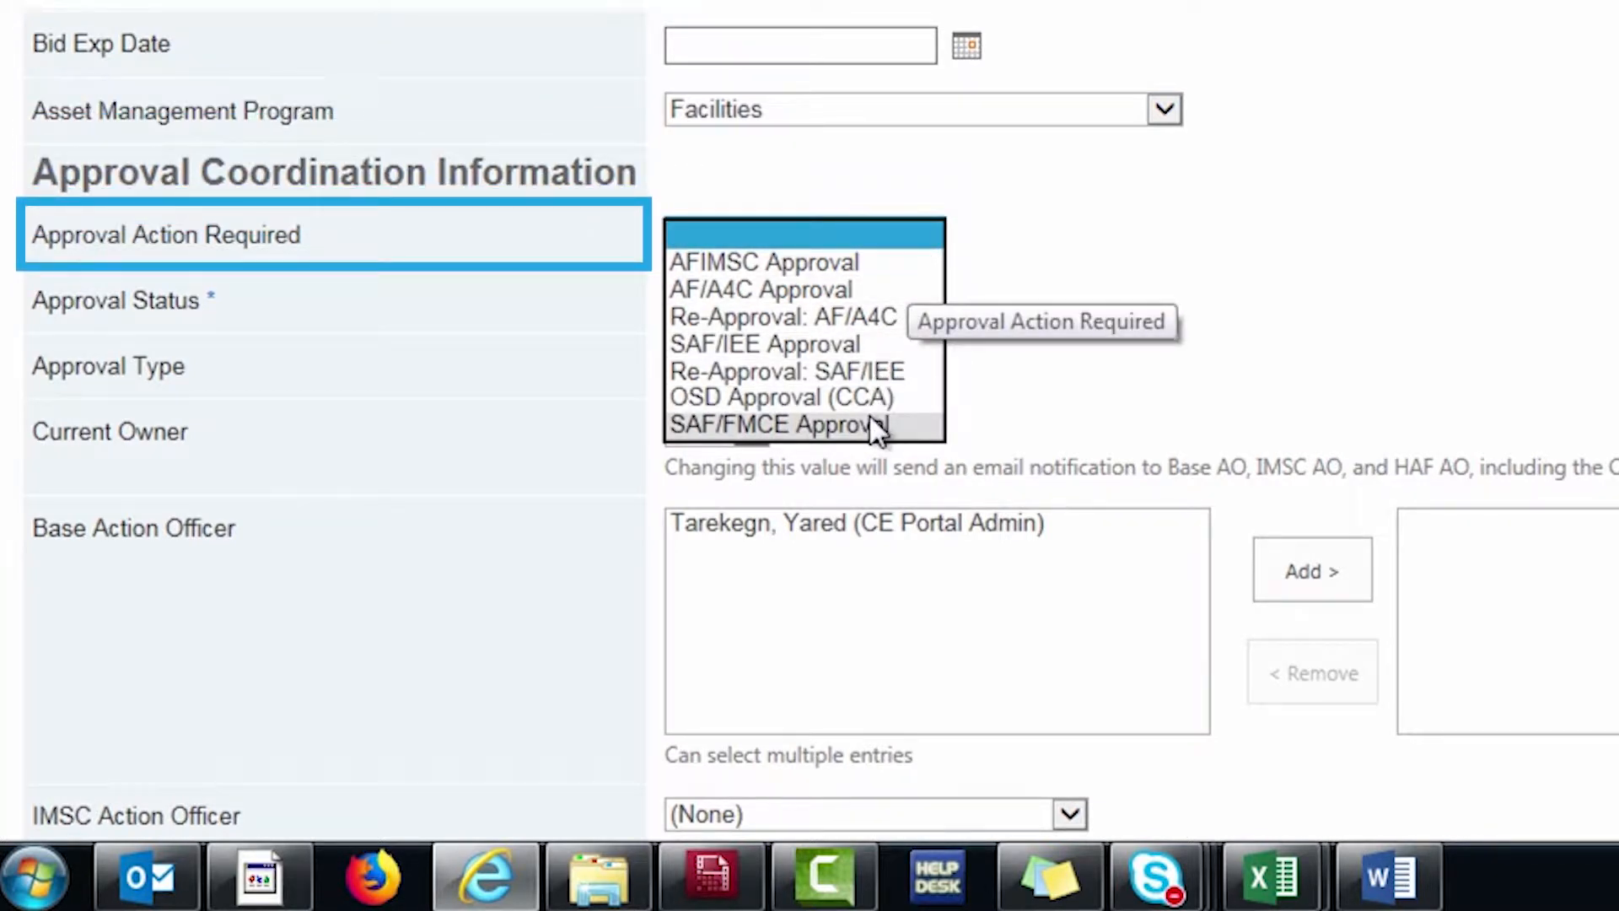
{"action": "left_click", "coordinate": [867, 342]}
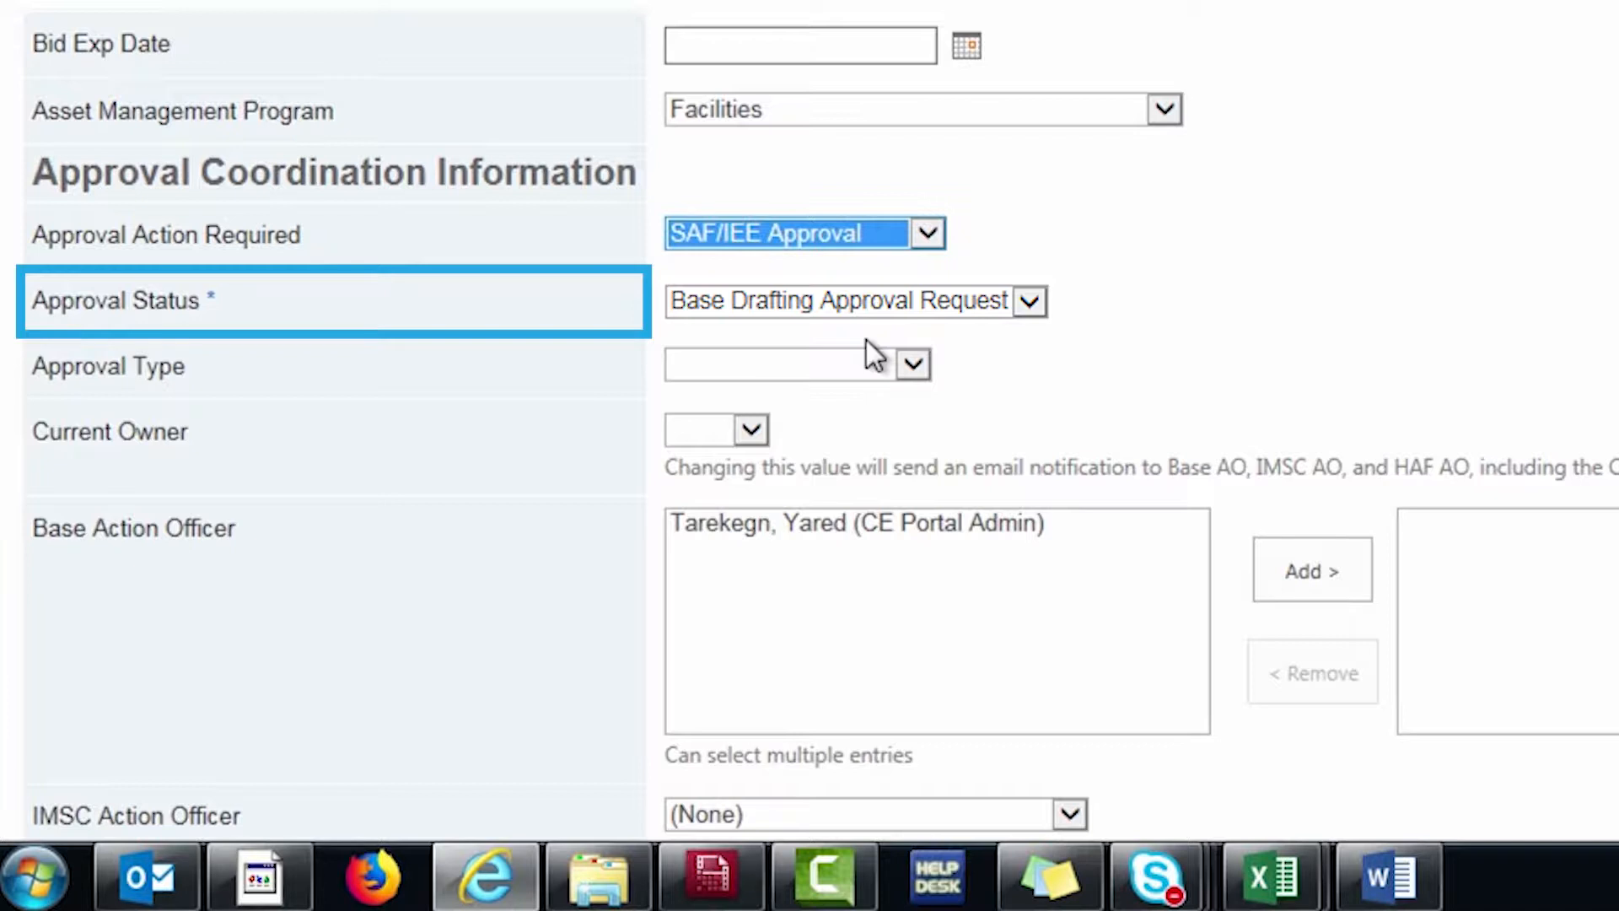
{"action": "left_click", "coordinate": [990, 336]}
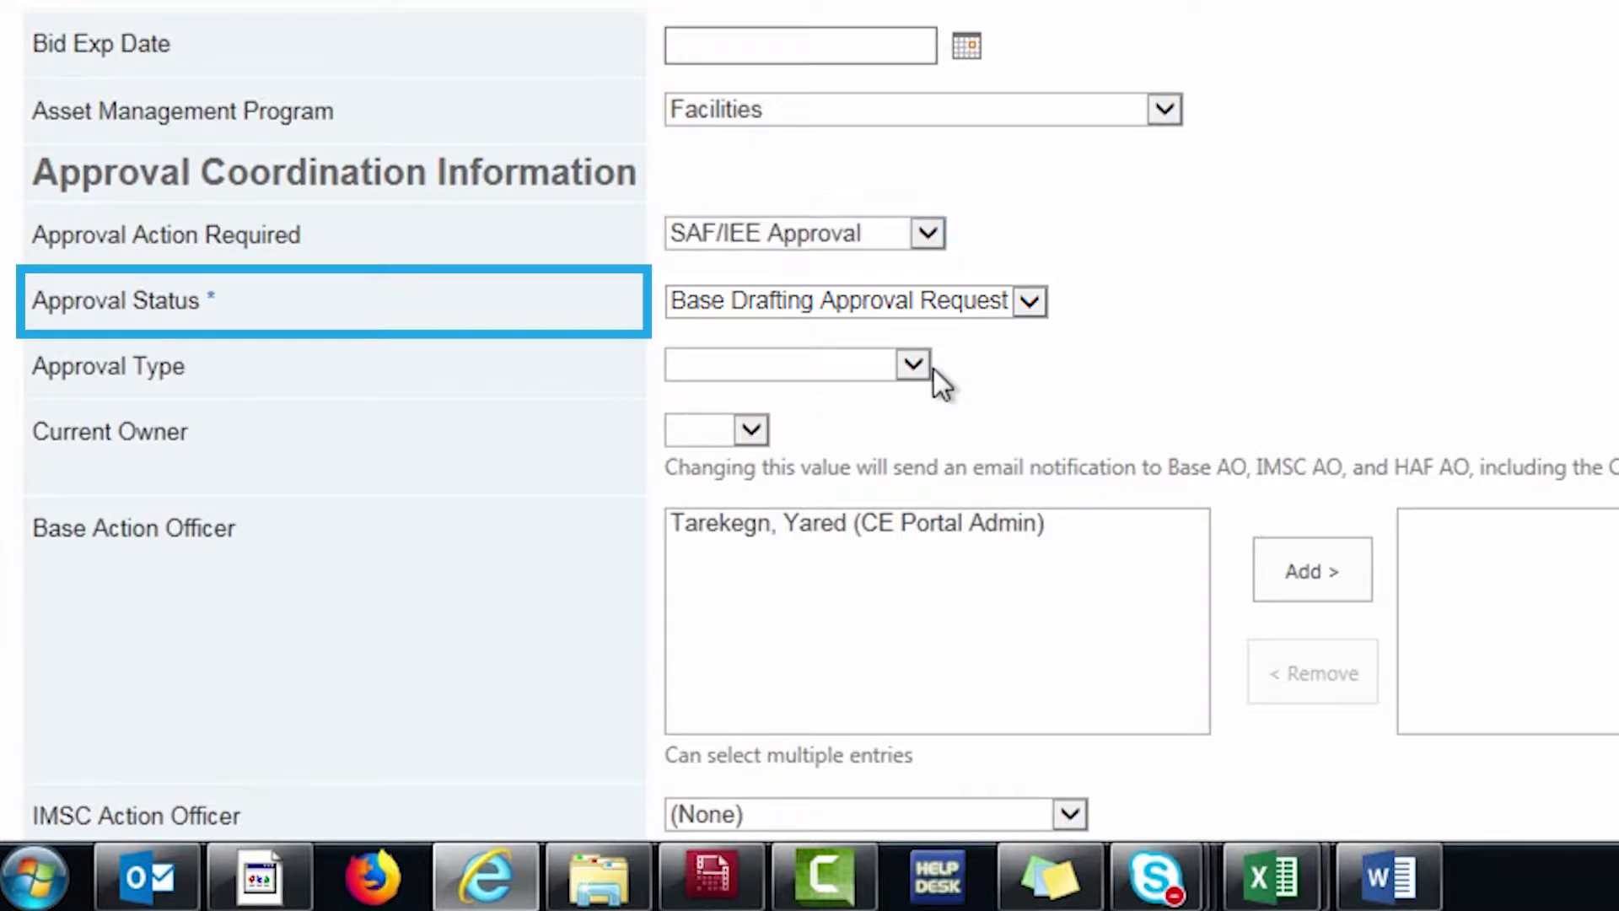
- Set the Approval Type to Repair >$7.5M and the Current Owner to Base
{"action": "left_click", "coordinate": [876, 364]}
{"action": "left_click", "coordinate": [869, 444]}
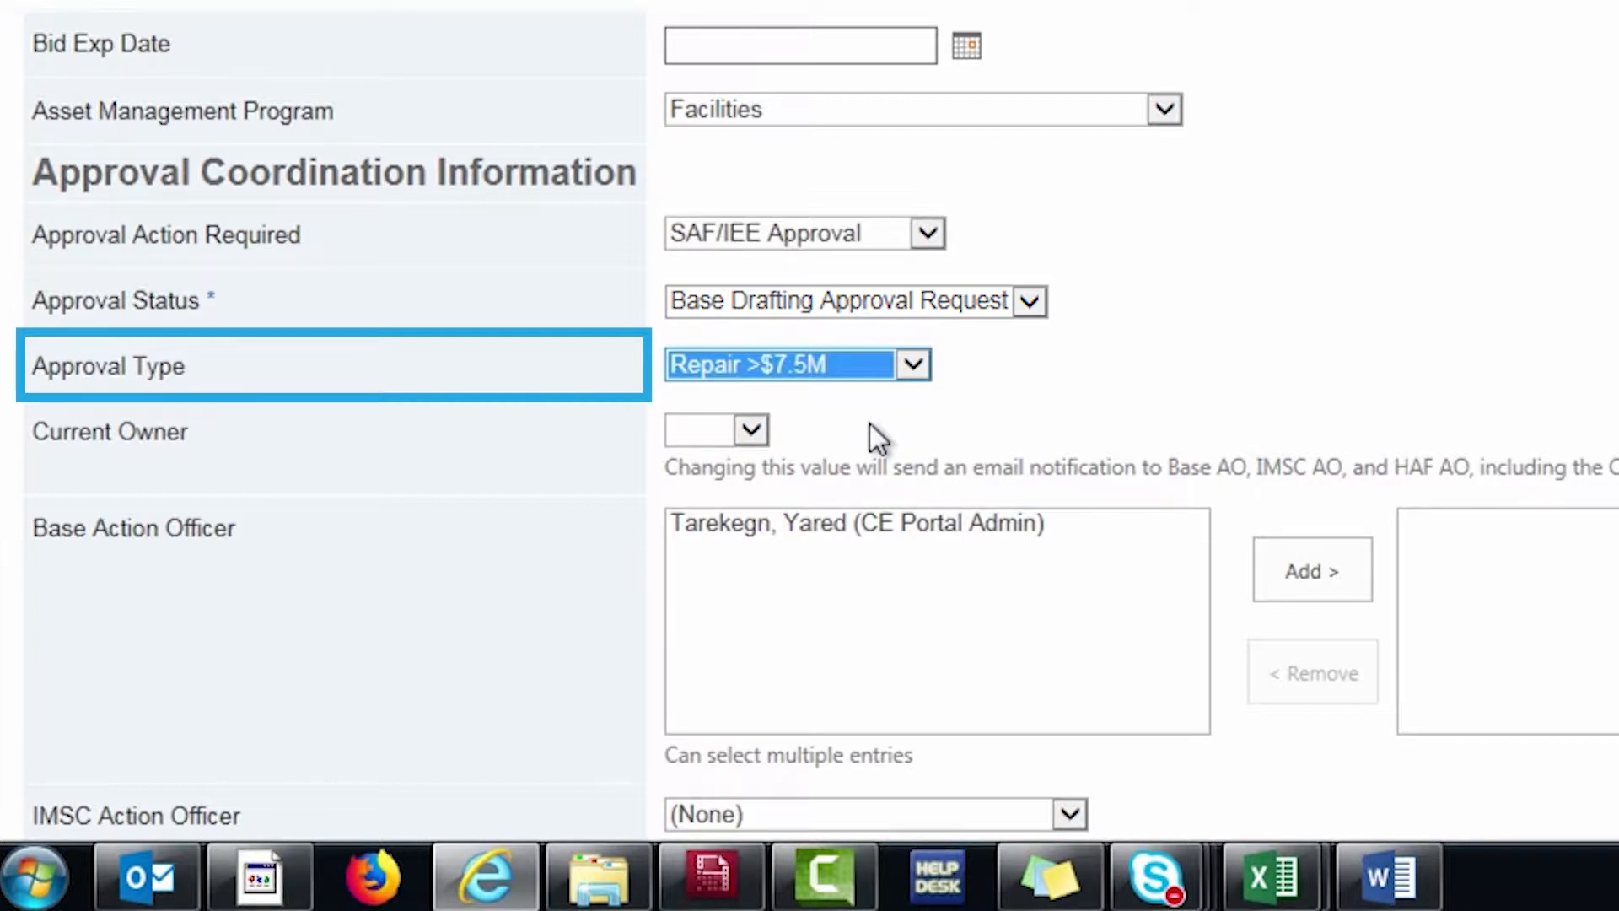
{"action": "left_click", "coordinate": [869, 423]}
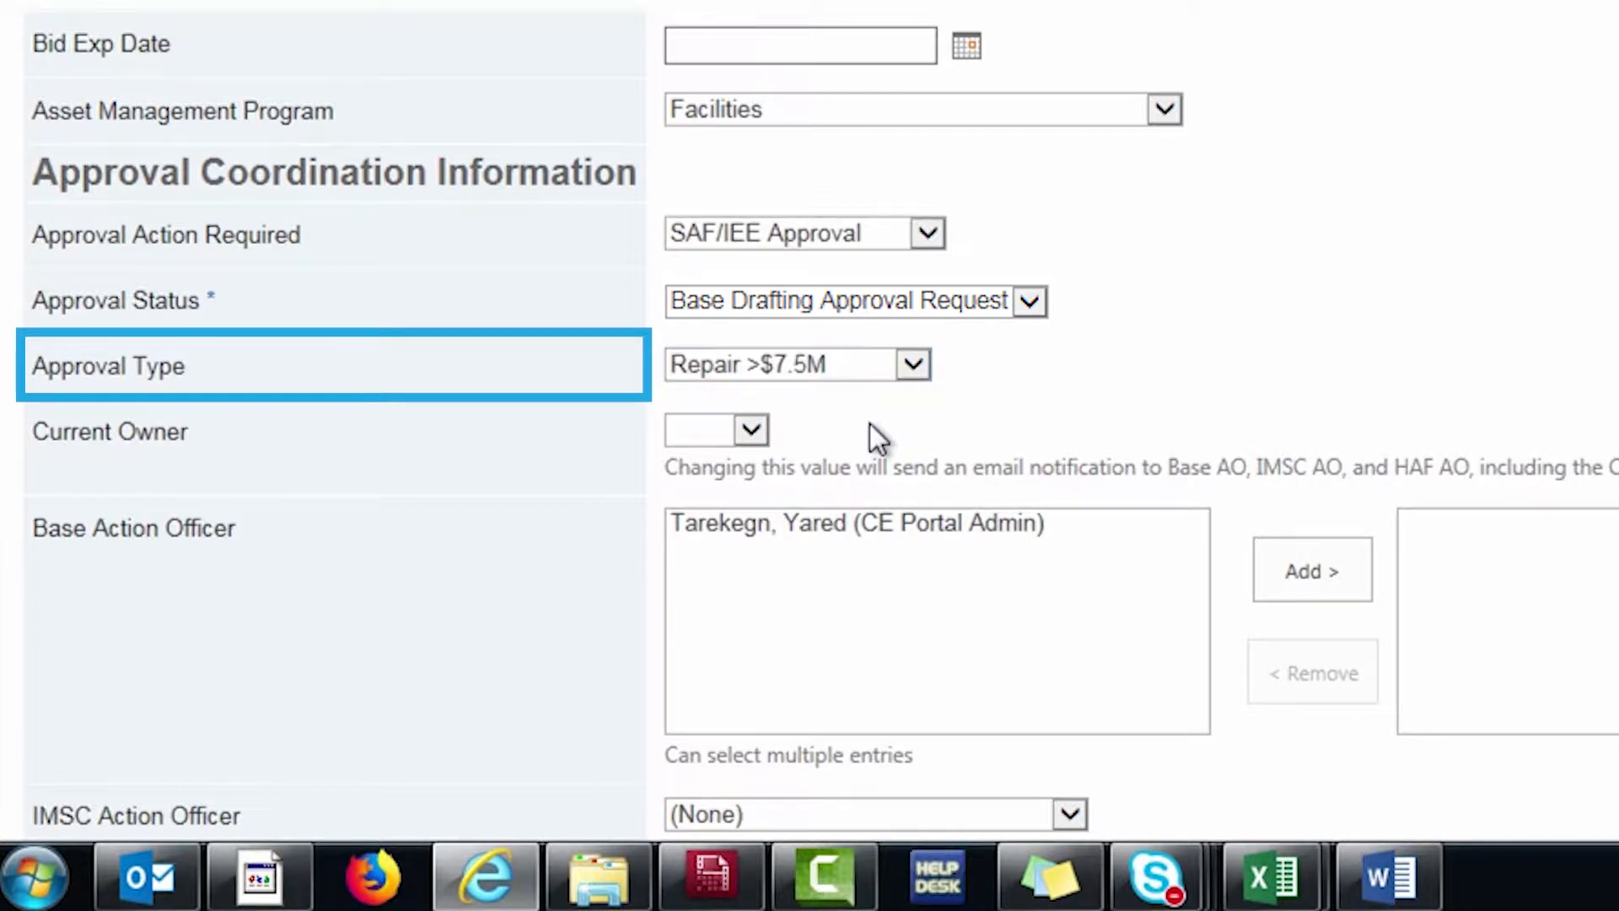
{"action": "left_click", "coordinate": [733, 430]}
{"action": "left_click", "coordinate": [724, 457]}
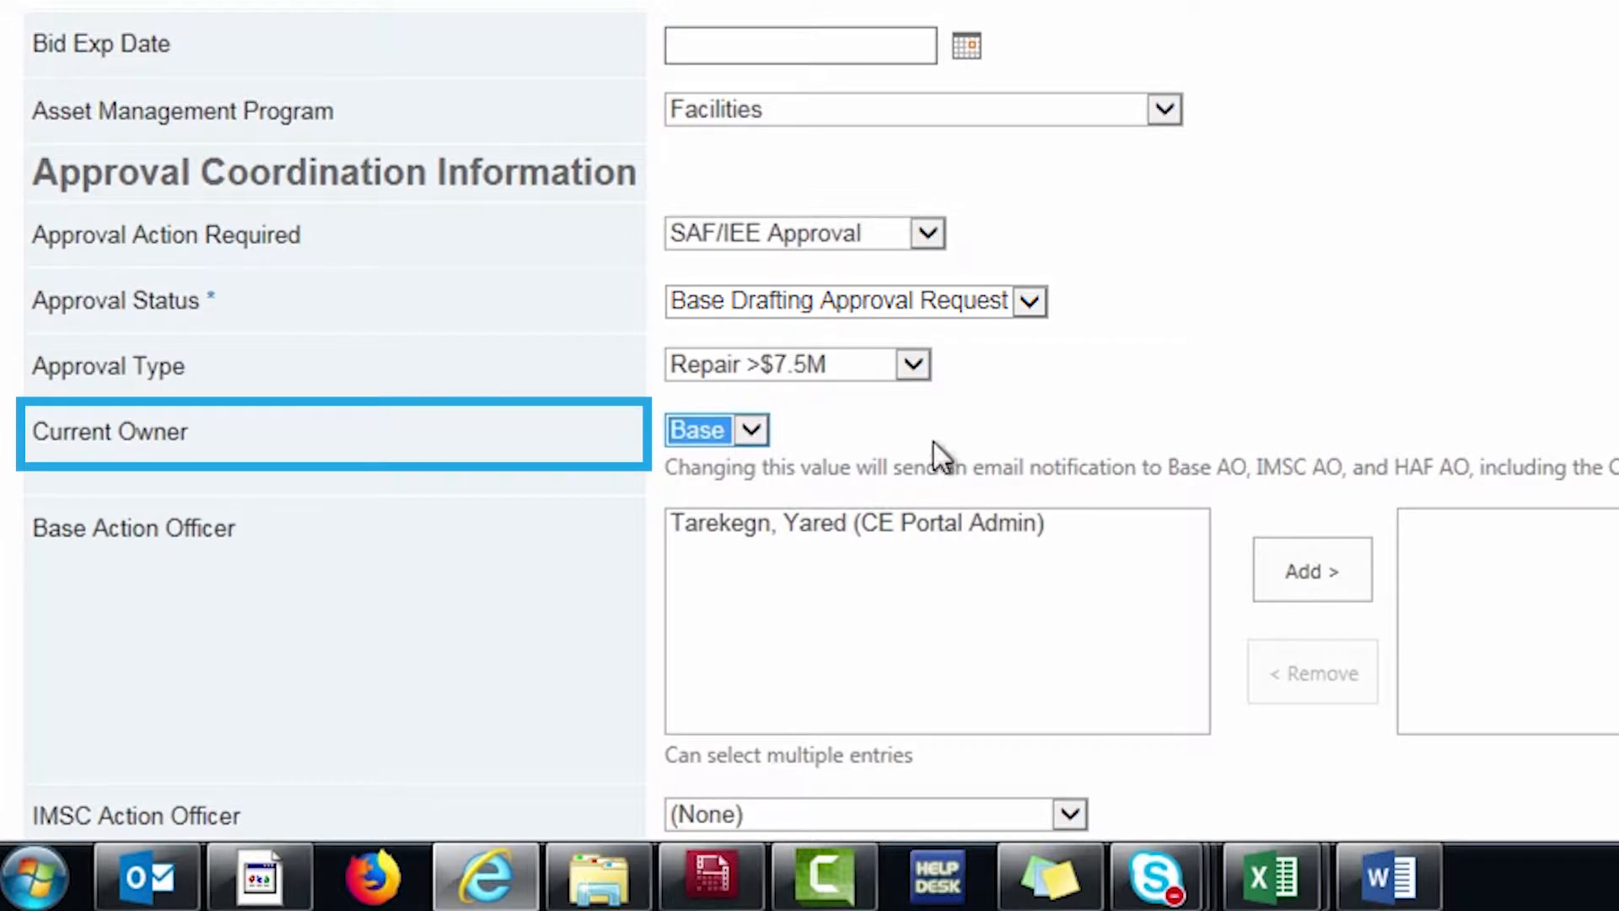
- Save the new project from the end of the form, without assigning any action officers
{"action": "scroll", "coordinate": [933, 442], "scroll_direction": "down", "scroll_amount": 1}
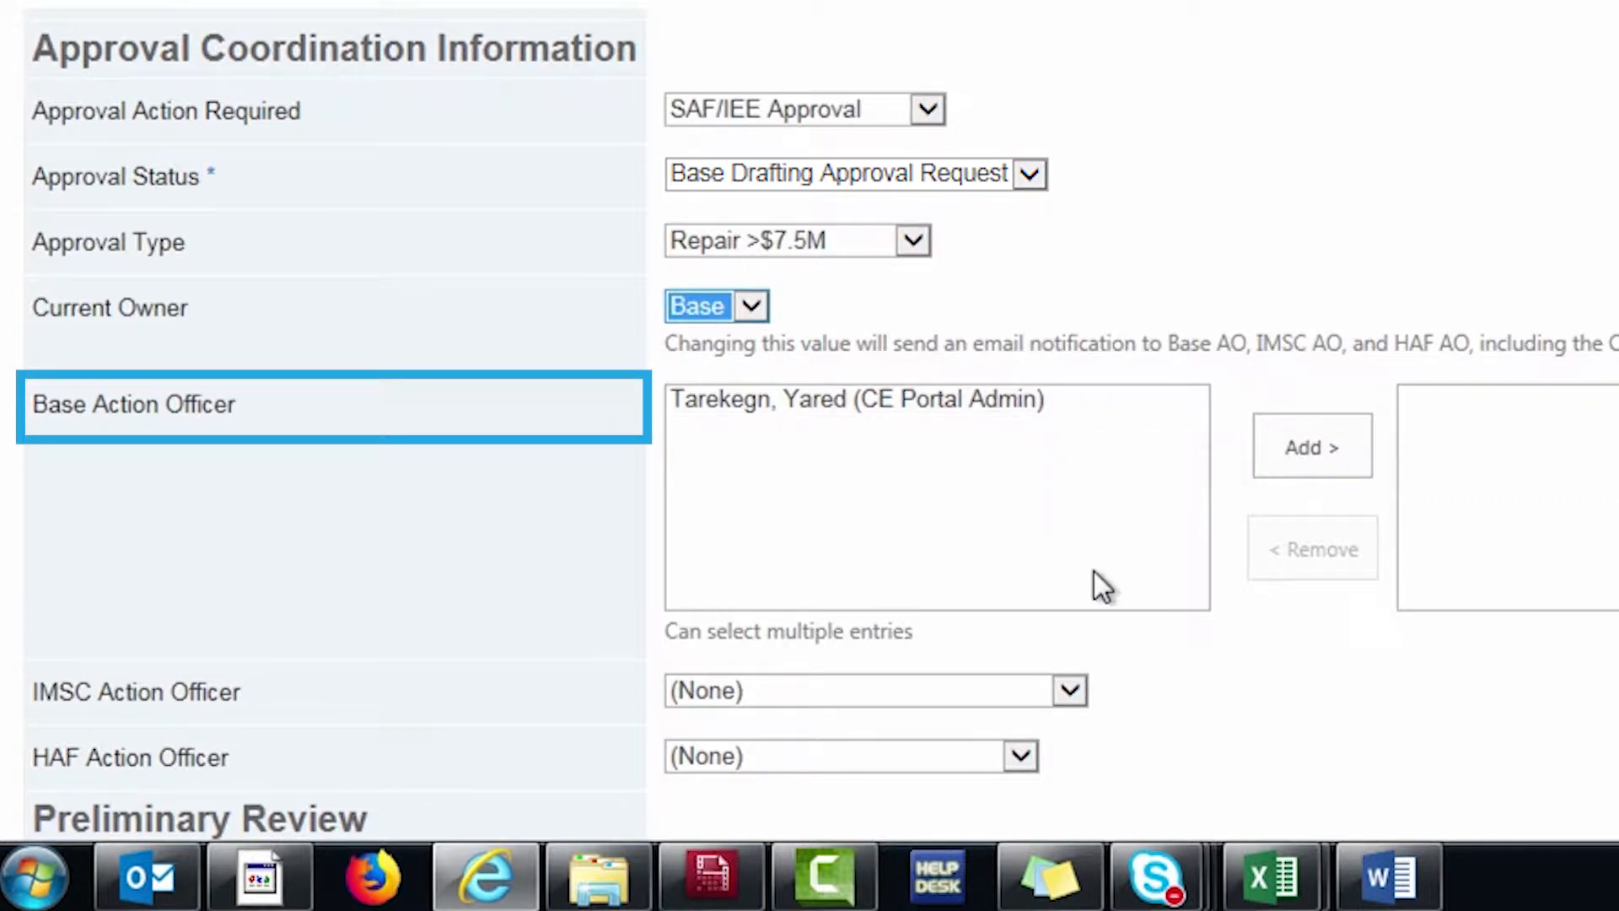
{"action": "left_click", "coordinate": [1198, 636]}
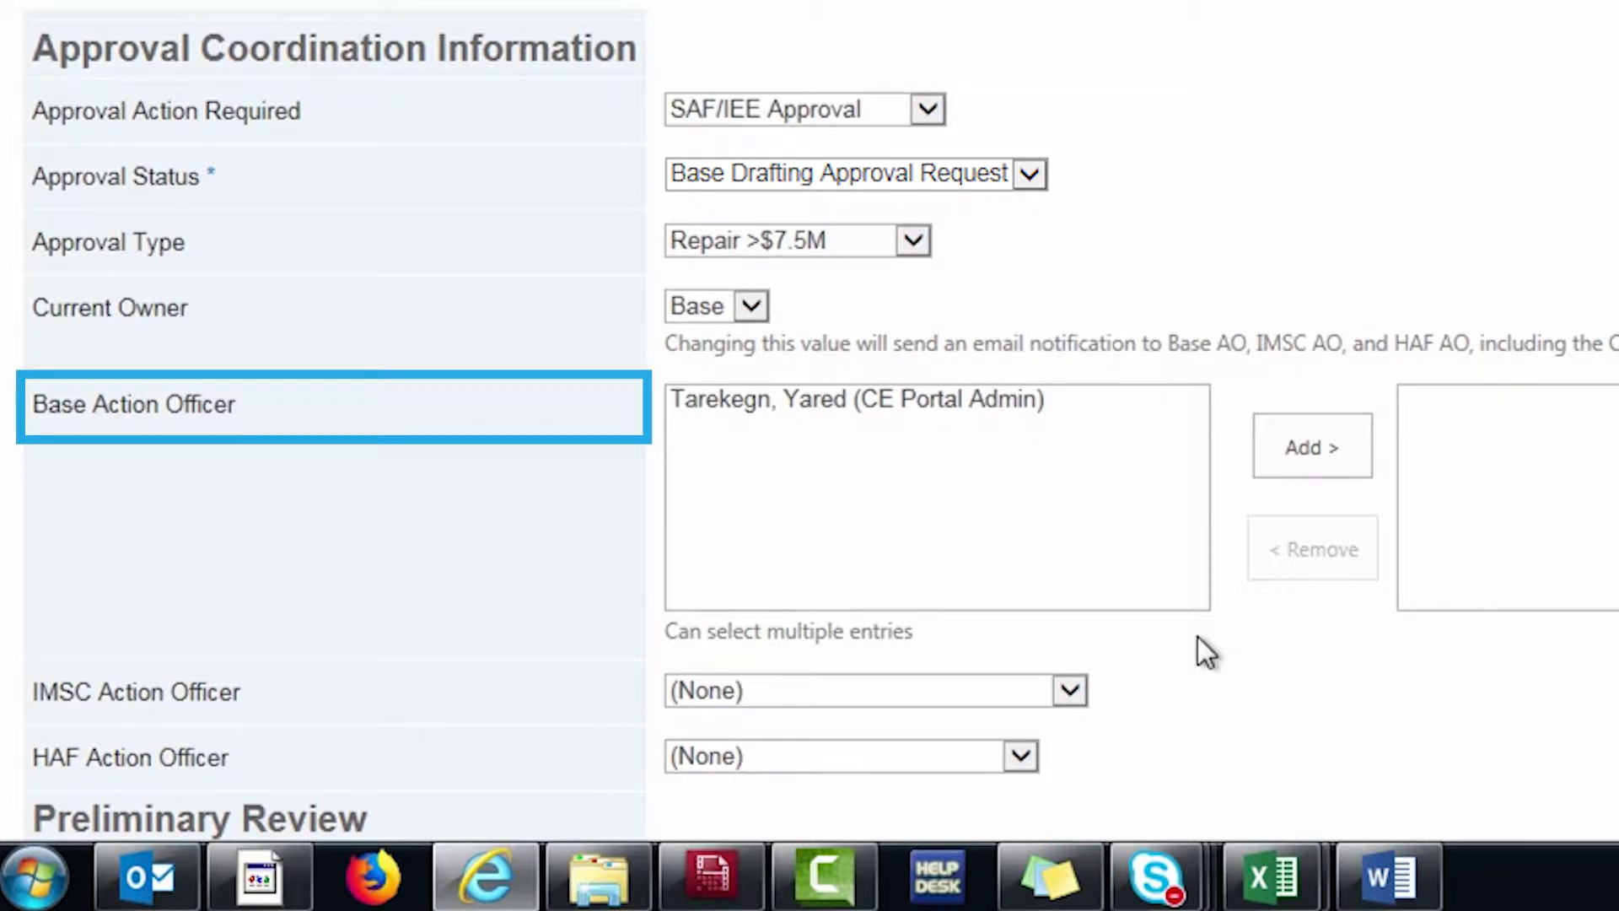
{"action": "scroll", "coordinate": [1198, 636], "scroll_direction": "down", "scroll_amount": 3}
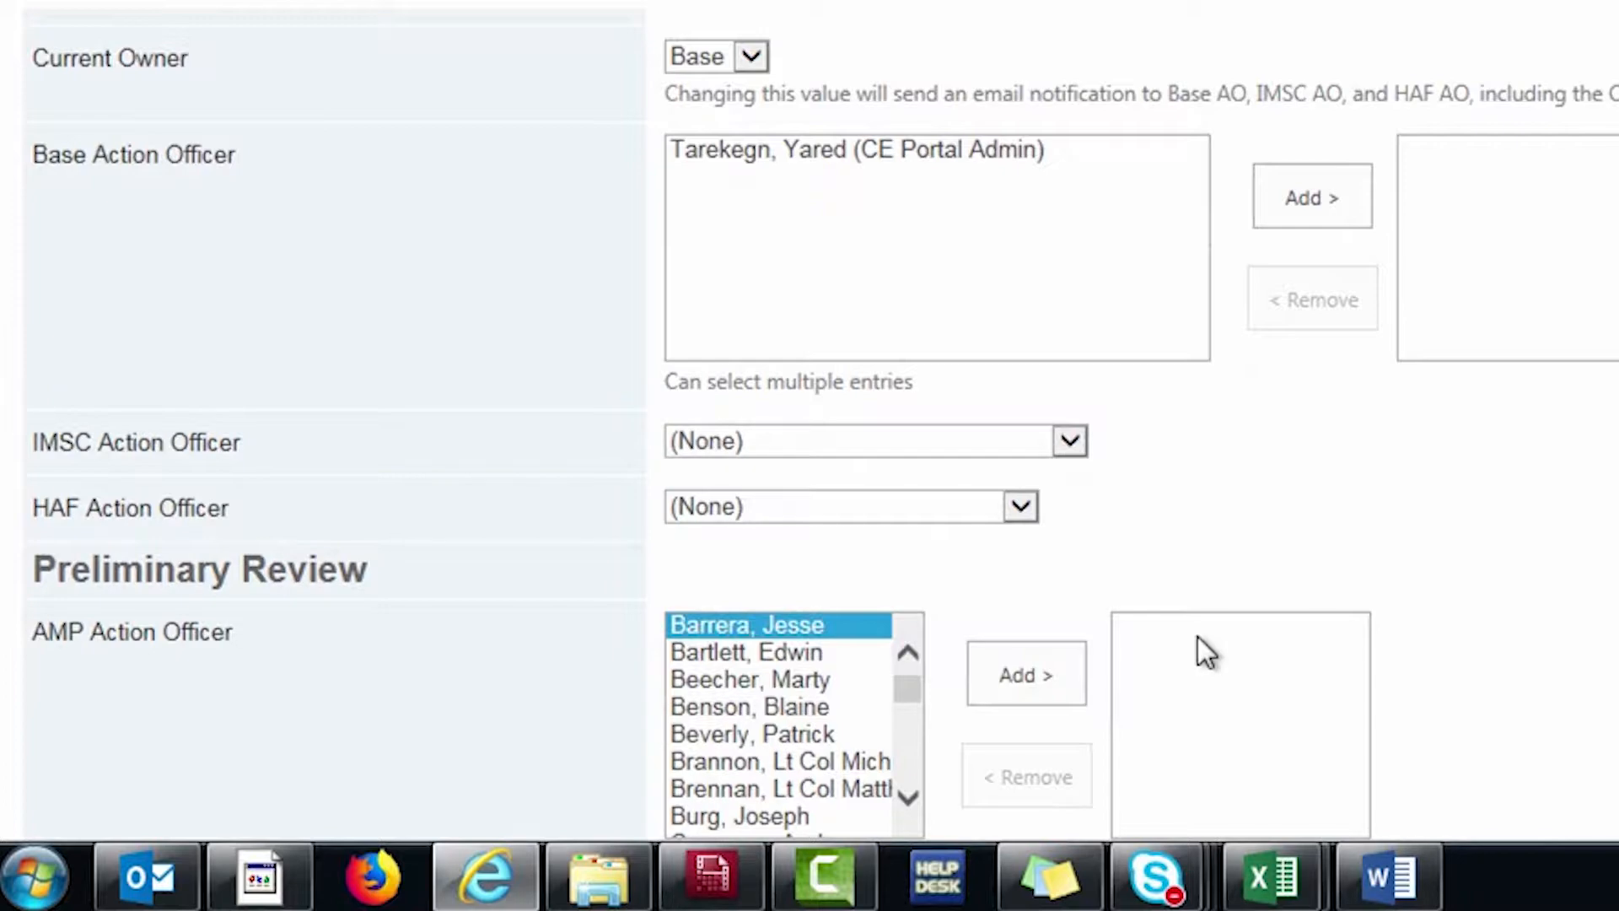
{"action": "scroll", "coordinate": [1402, 644], "scroll_direction": "down", "scroll_amount": 15}
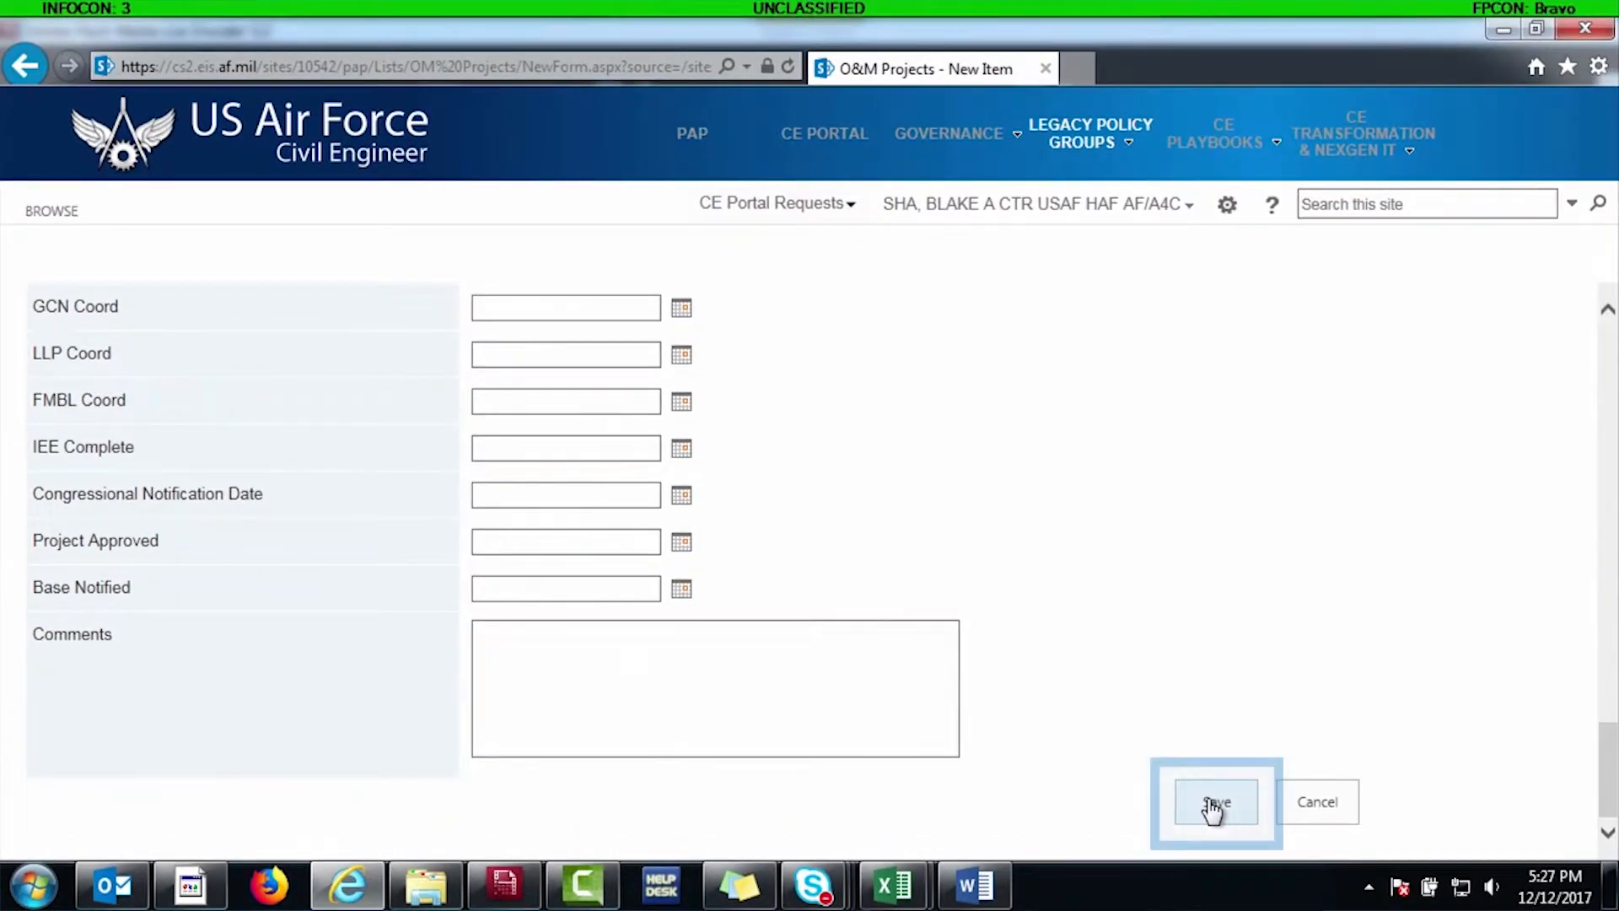
{"action": "left_click", "coordinate": [1434, 785]}
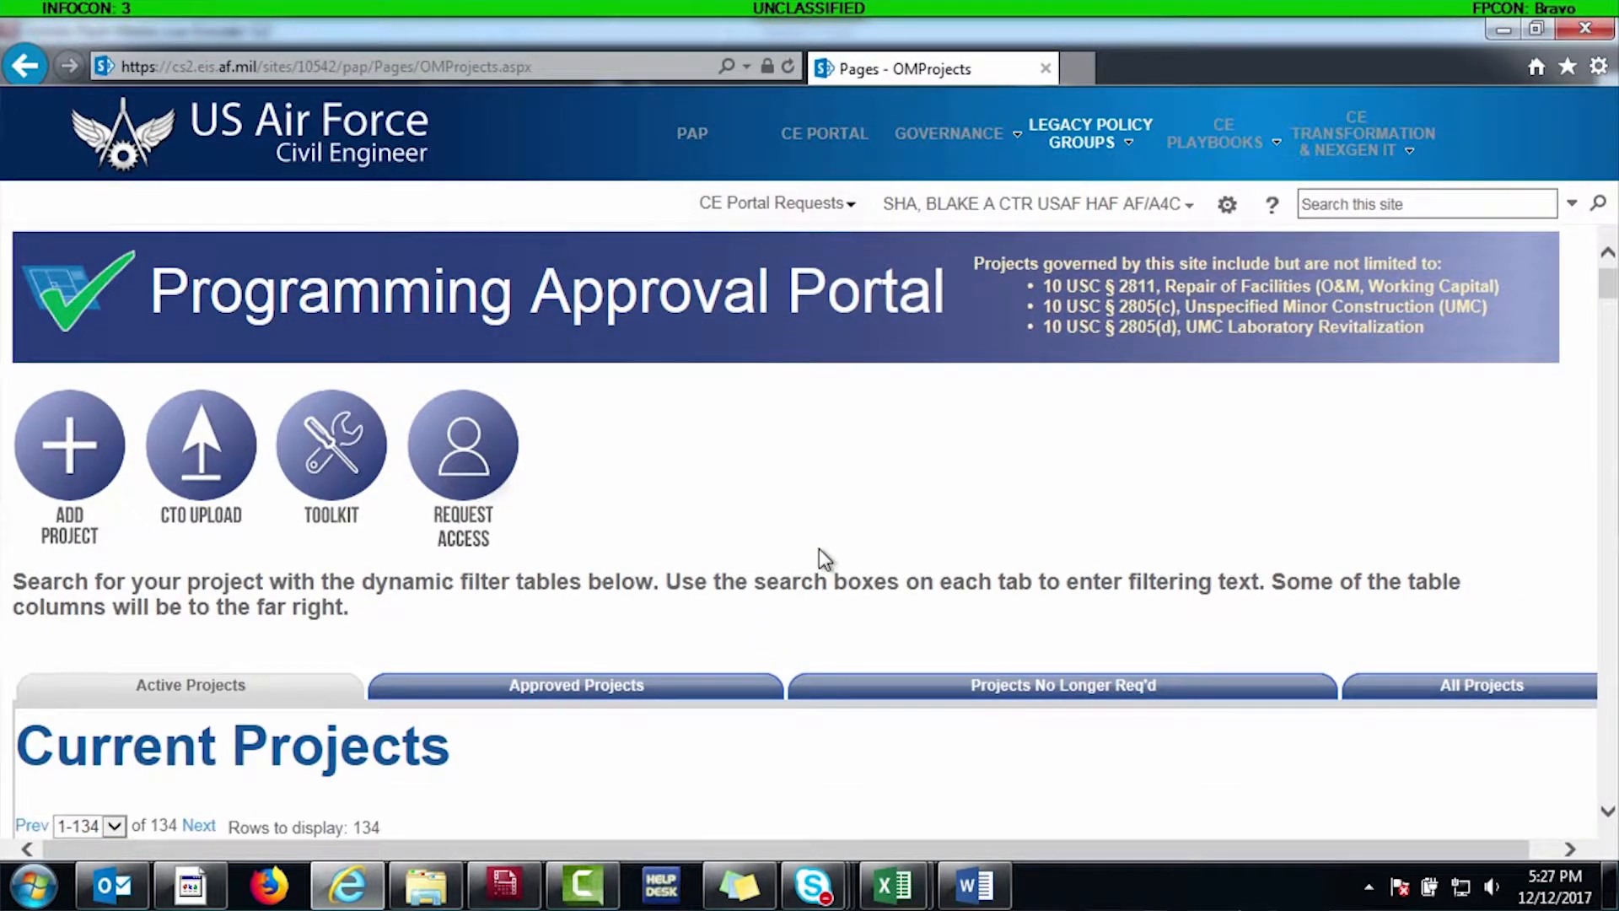
- Filter the active projects by base "Lajes" and open the Renovate TORC T121 project, TRZR123456
{"action": "scroll", "coordinate": [820, 552], "scroll_direction": "down", "scroll_amount": 3}
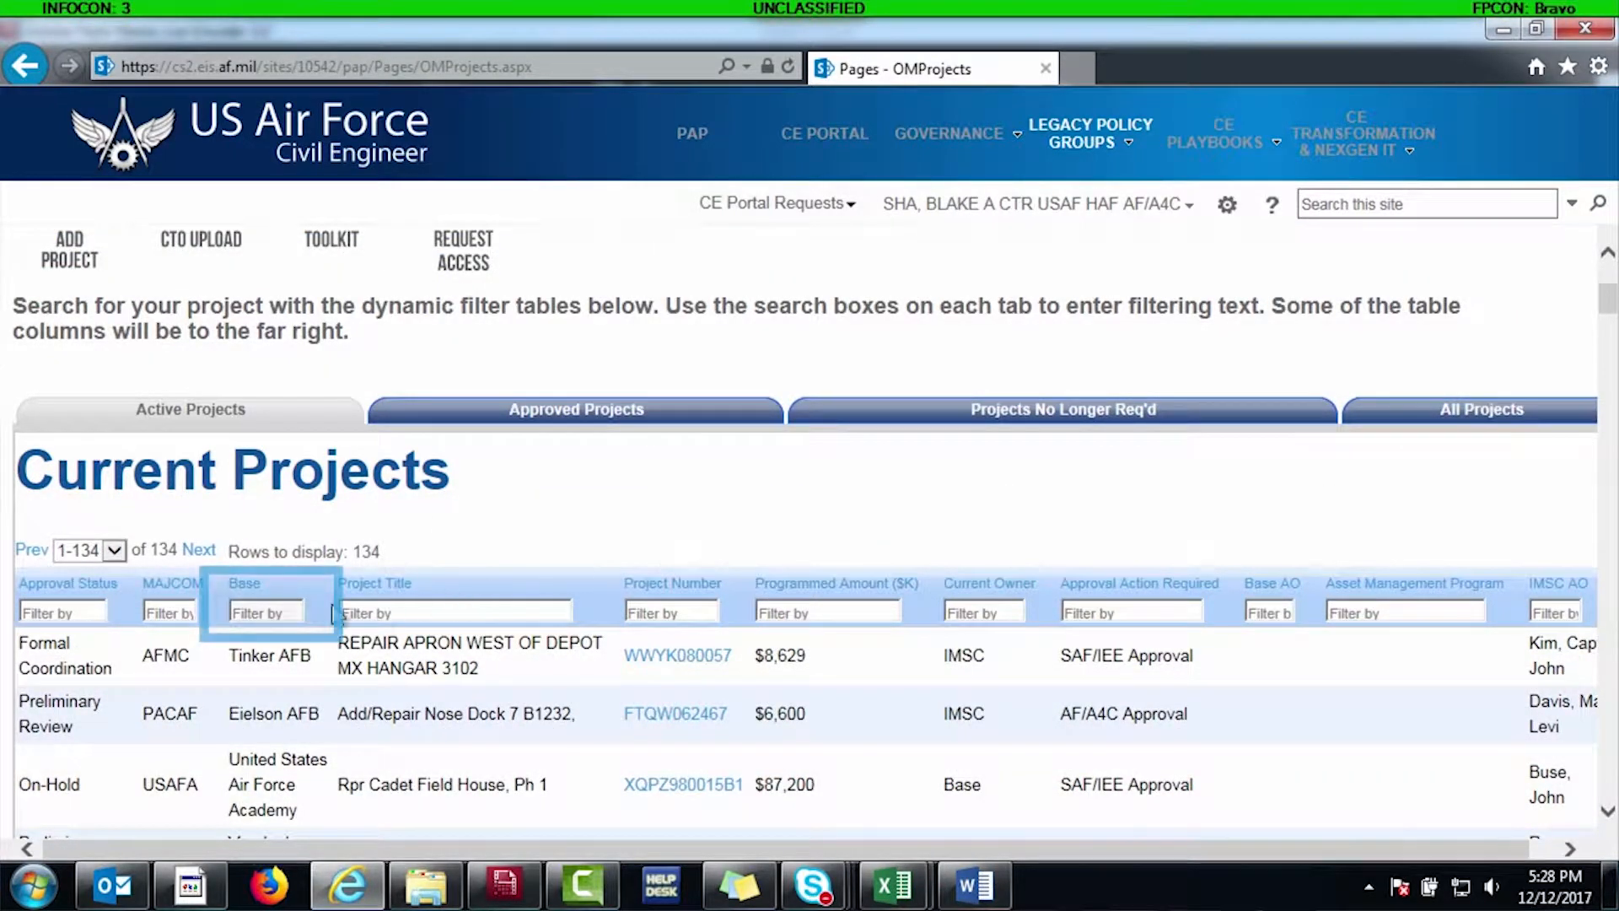
{"action": "left_click", "coordinate": [281, 613]}
{"action": "type", "text": "Lajes"}
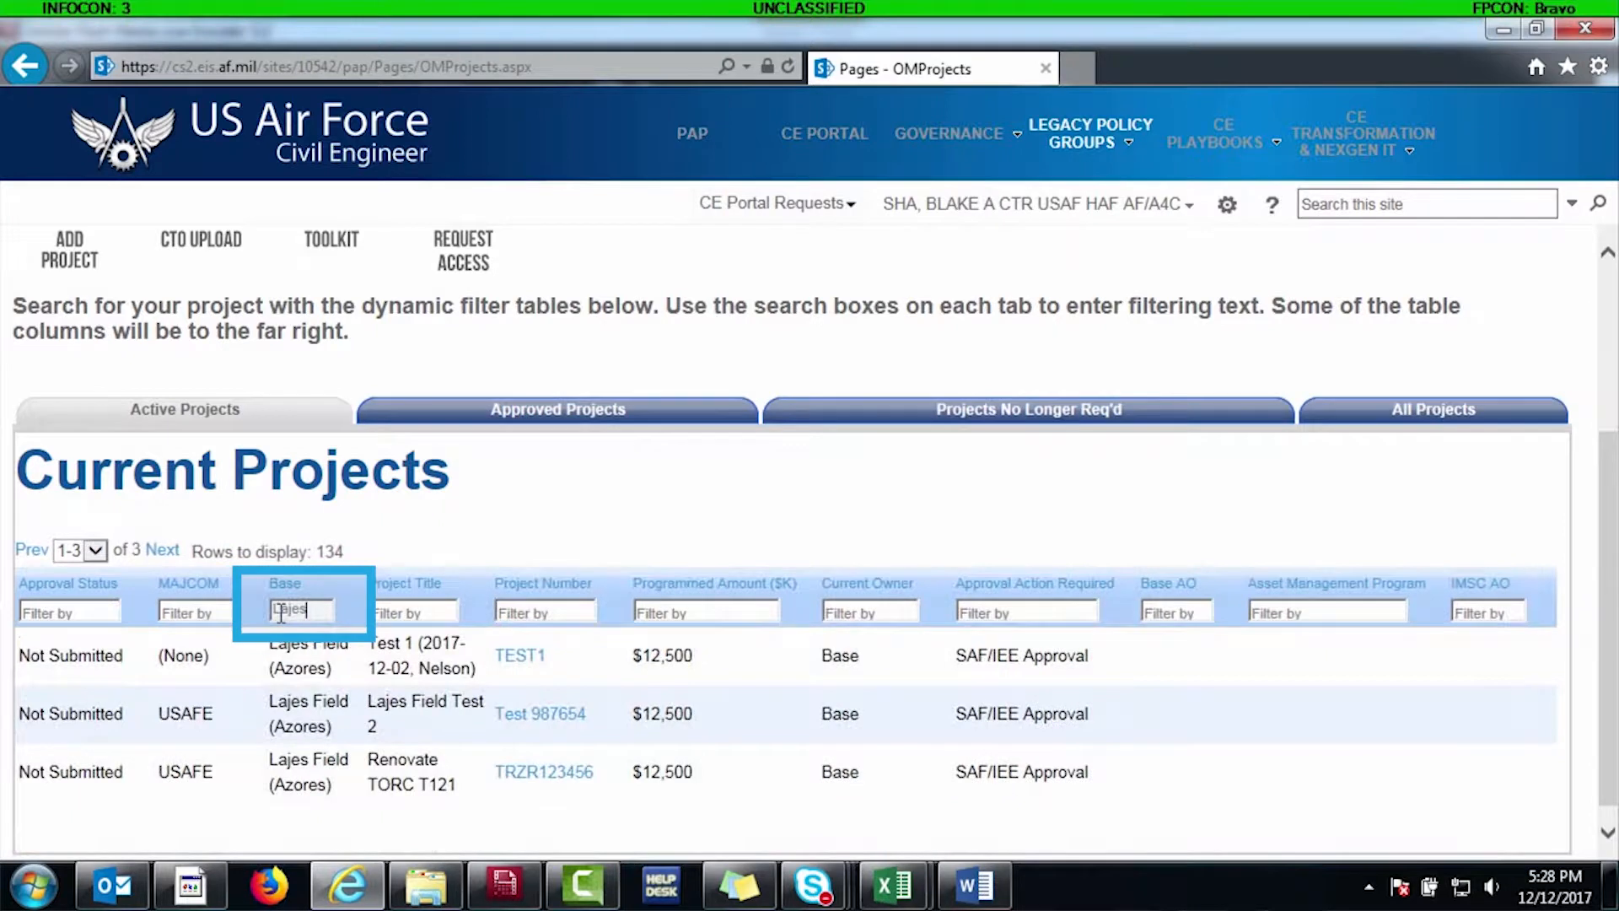
{"action": "left_click", "coordinate": [547, 781]}
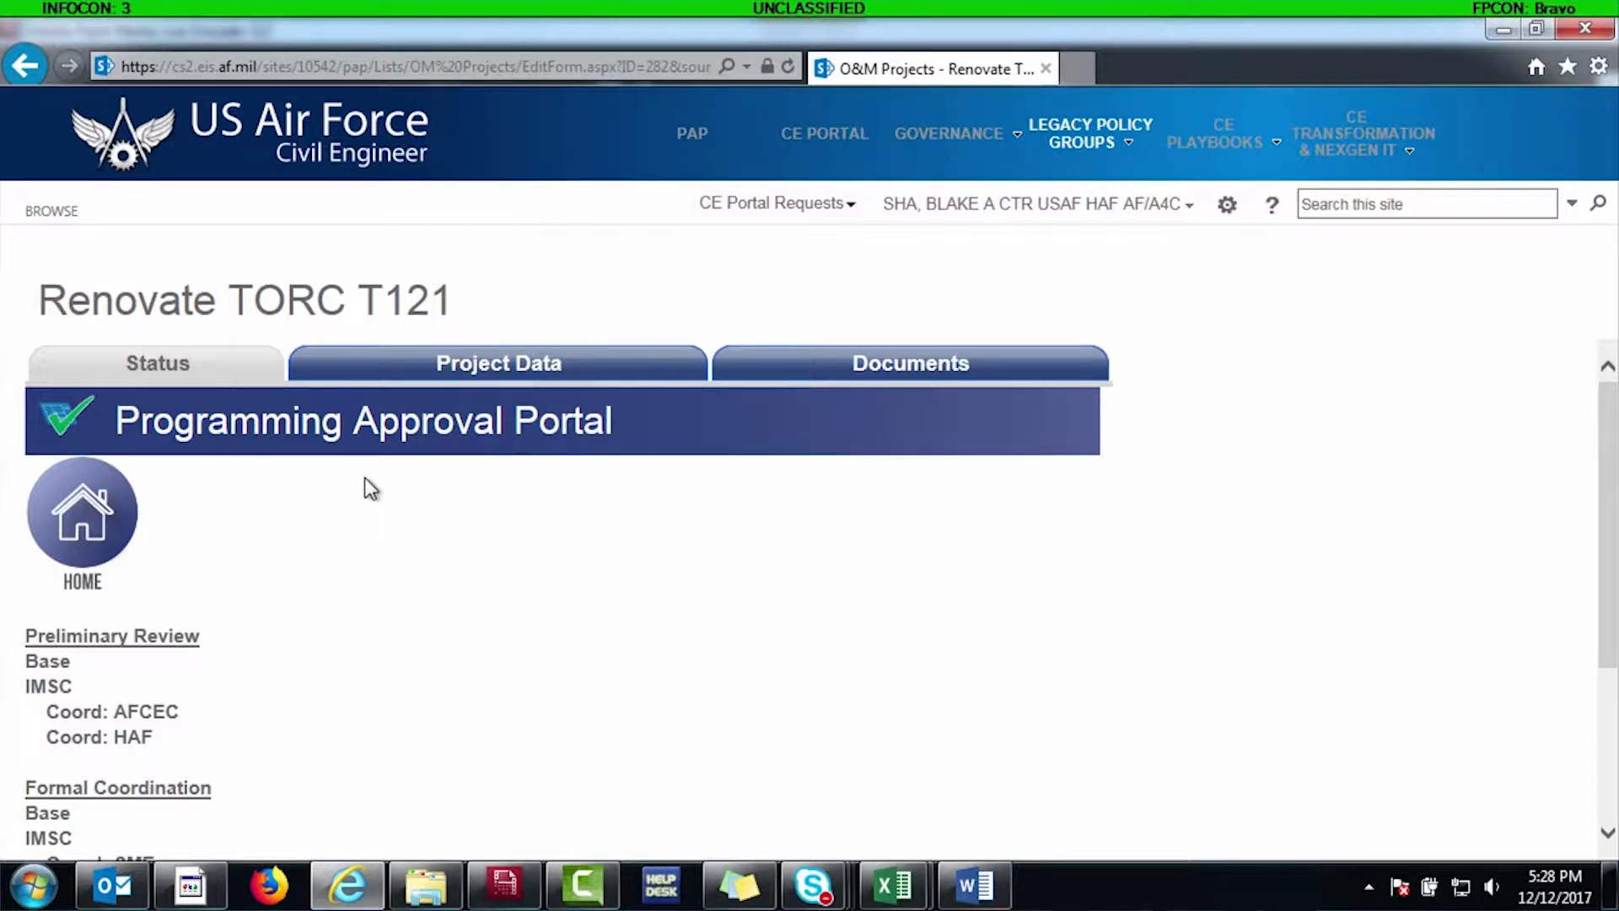
- Review the Renovate TORC T121 record's approval status stages and its project data fields
{"action": "scroll", "coordinate": [251, 541], "scroll_direction": "down", "scroll_amount": 2}
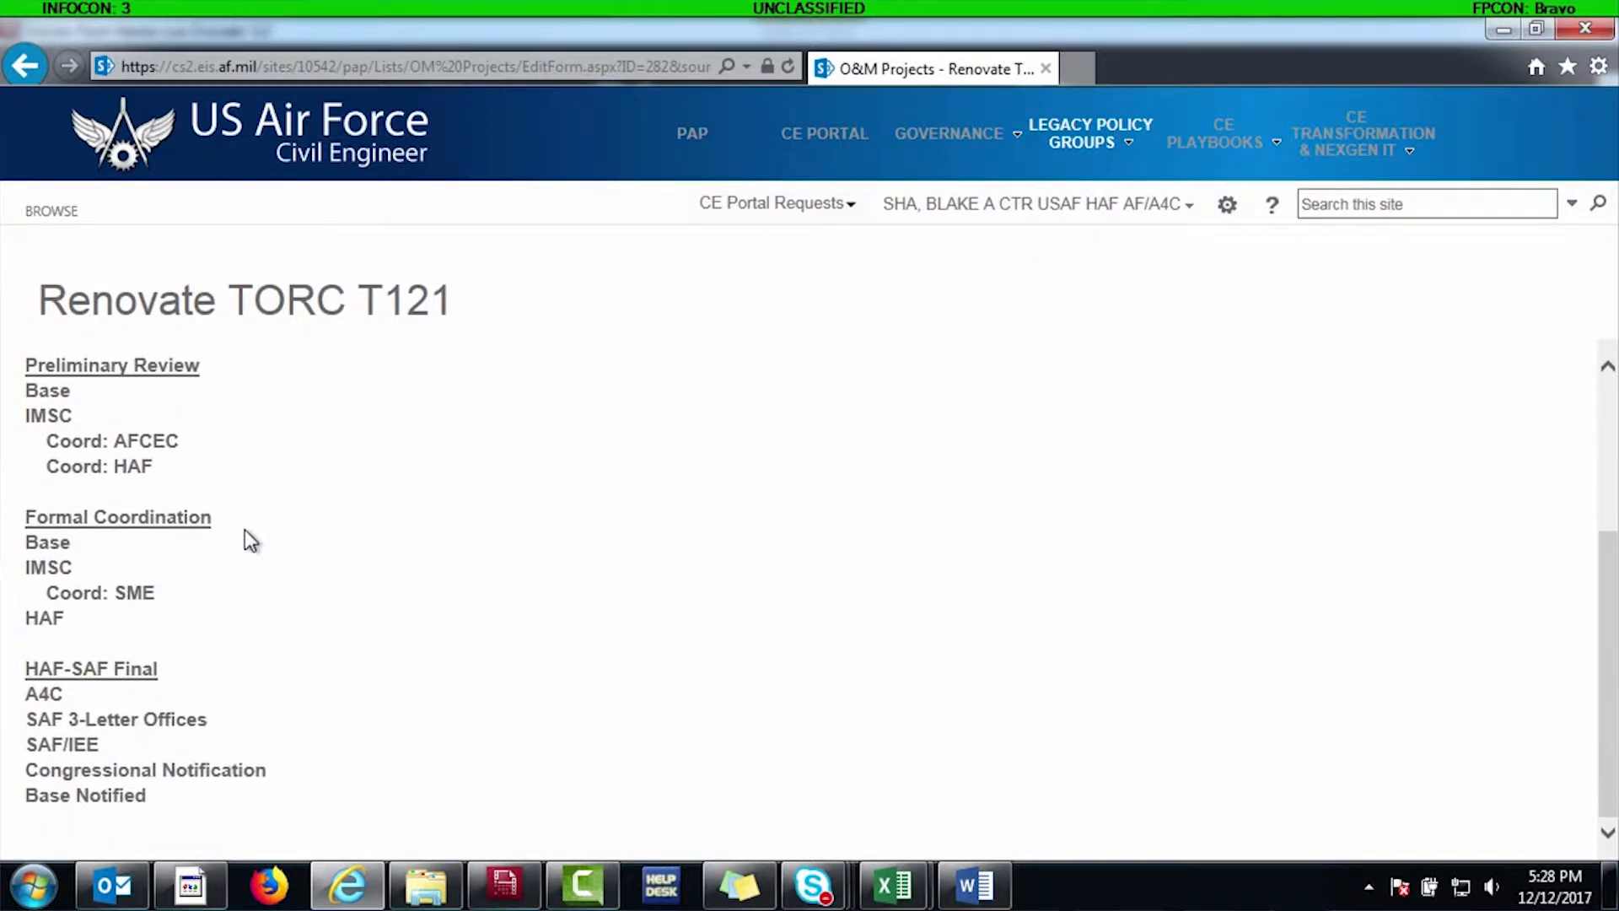
{"action": "scroll", "coordinate": [246, 532], "scroll_direction": "up", "scroll_amount": 5}
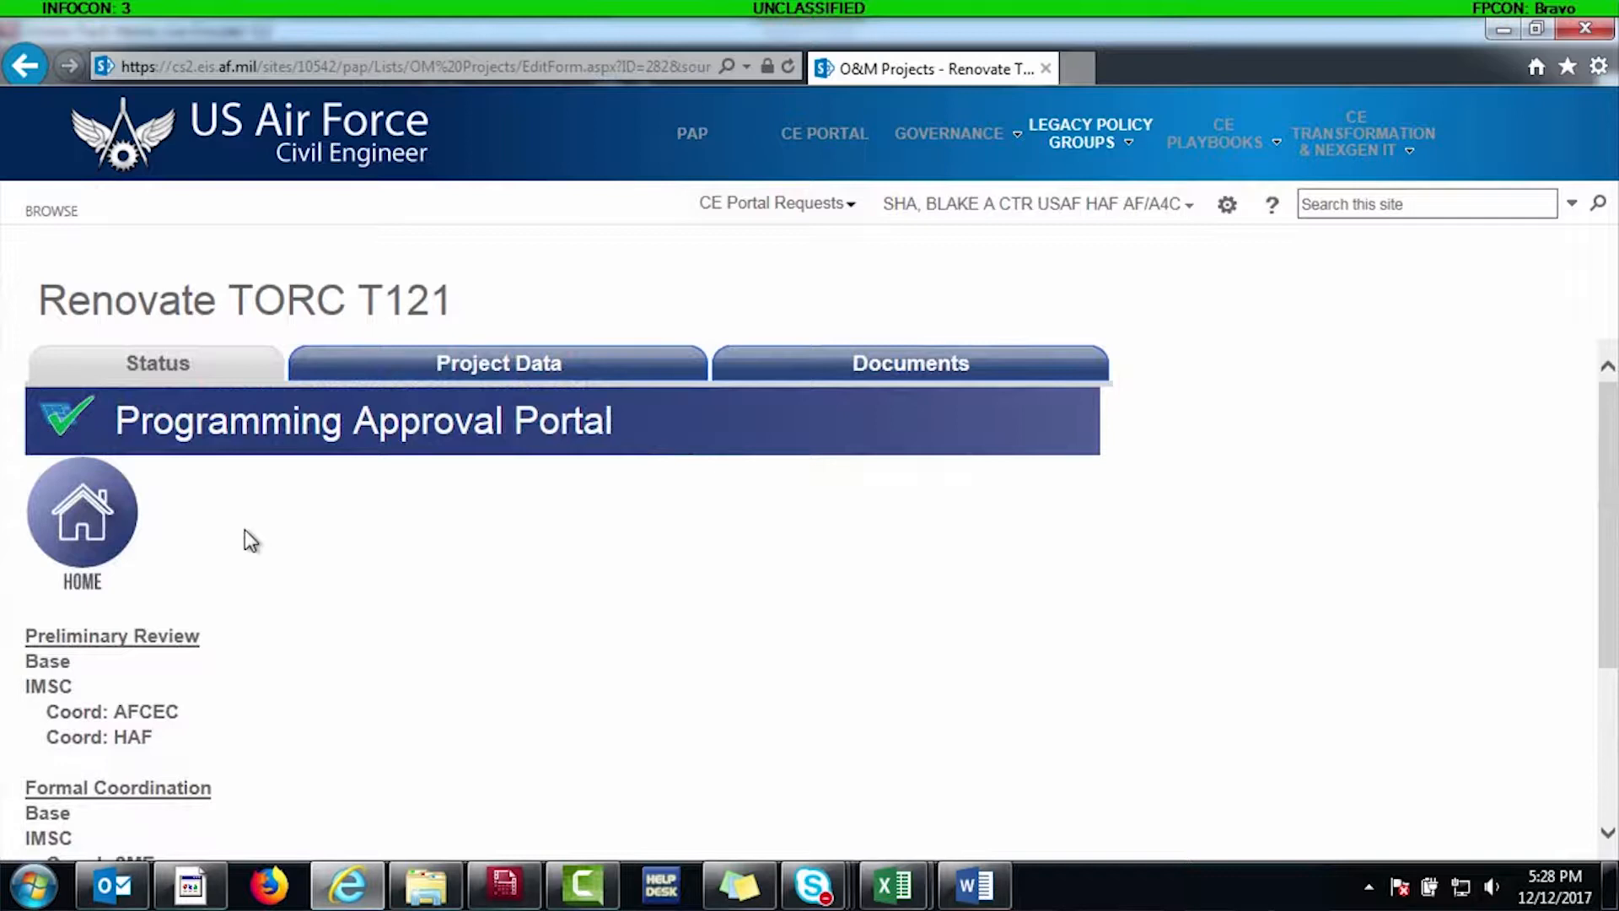
{"action": "left_click", "coordinate": [483, 371]}
{"action": "scroll", "coordinate": [1110, 604], "scroll_direction": "down", "scroll_amount": 5}
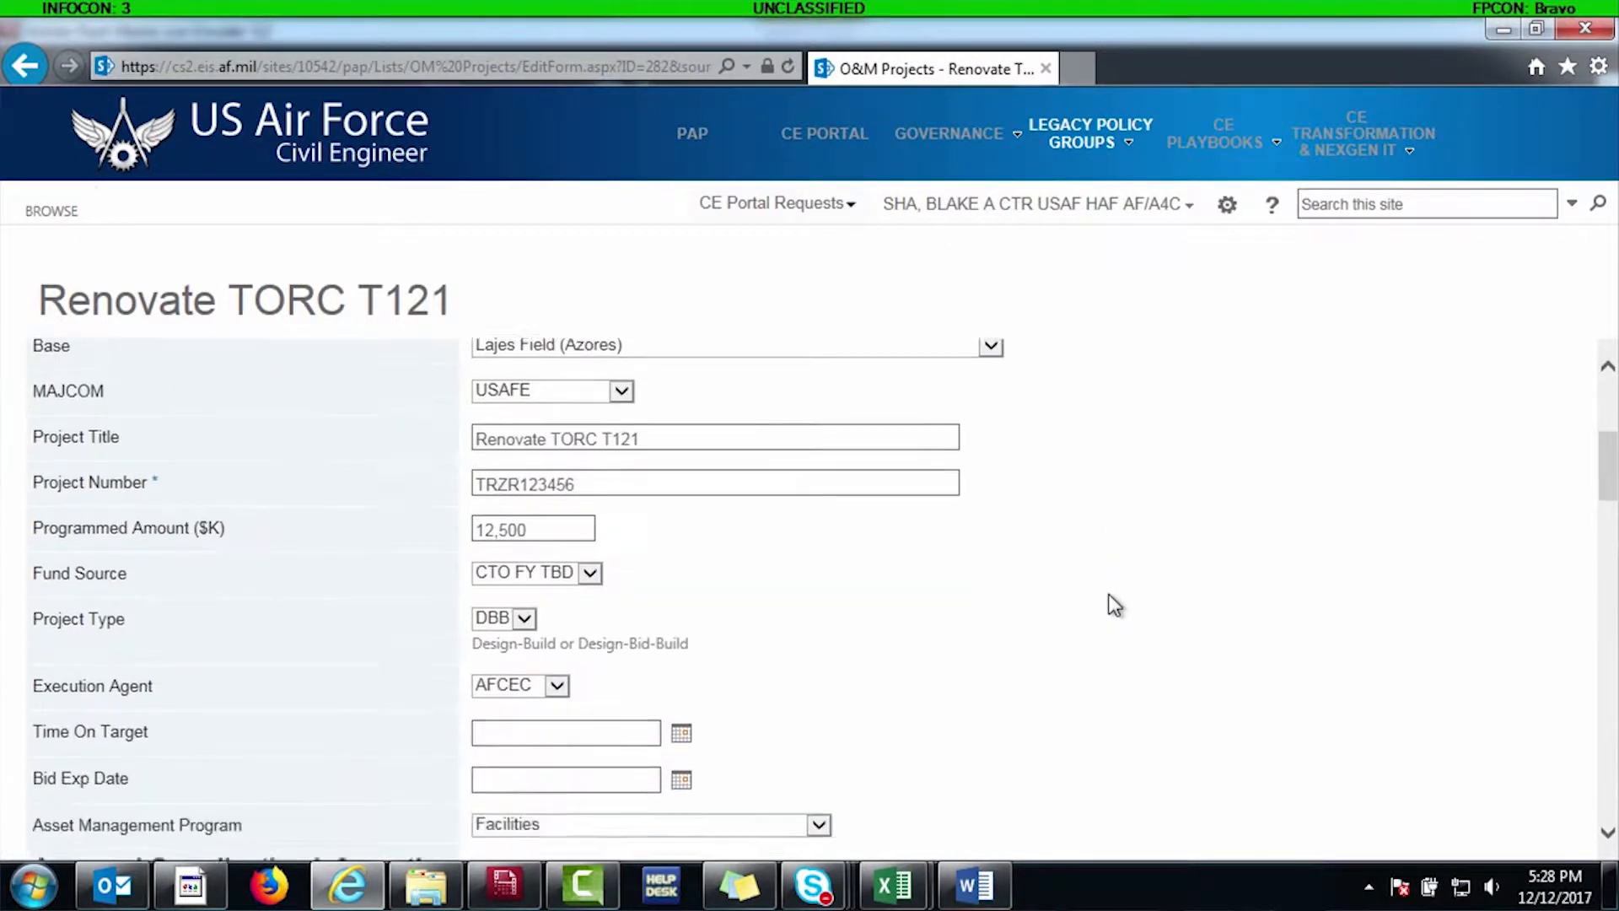
{"action": "scroll", "coordinate": [1110, 604], "scroll_direction": "down", "scroll_amount": 5}
{"action": "scroll", "coordinate": [1110, 604], "scroll_direction": "up", "scroll_amount": 10}
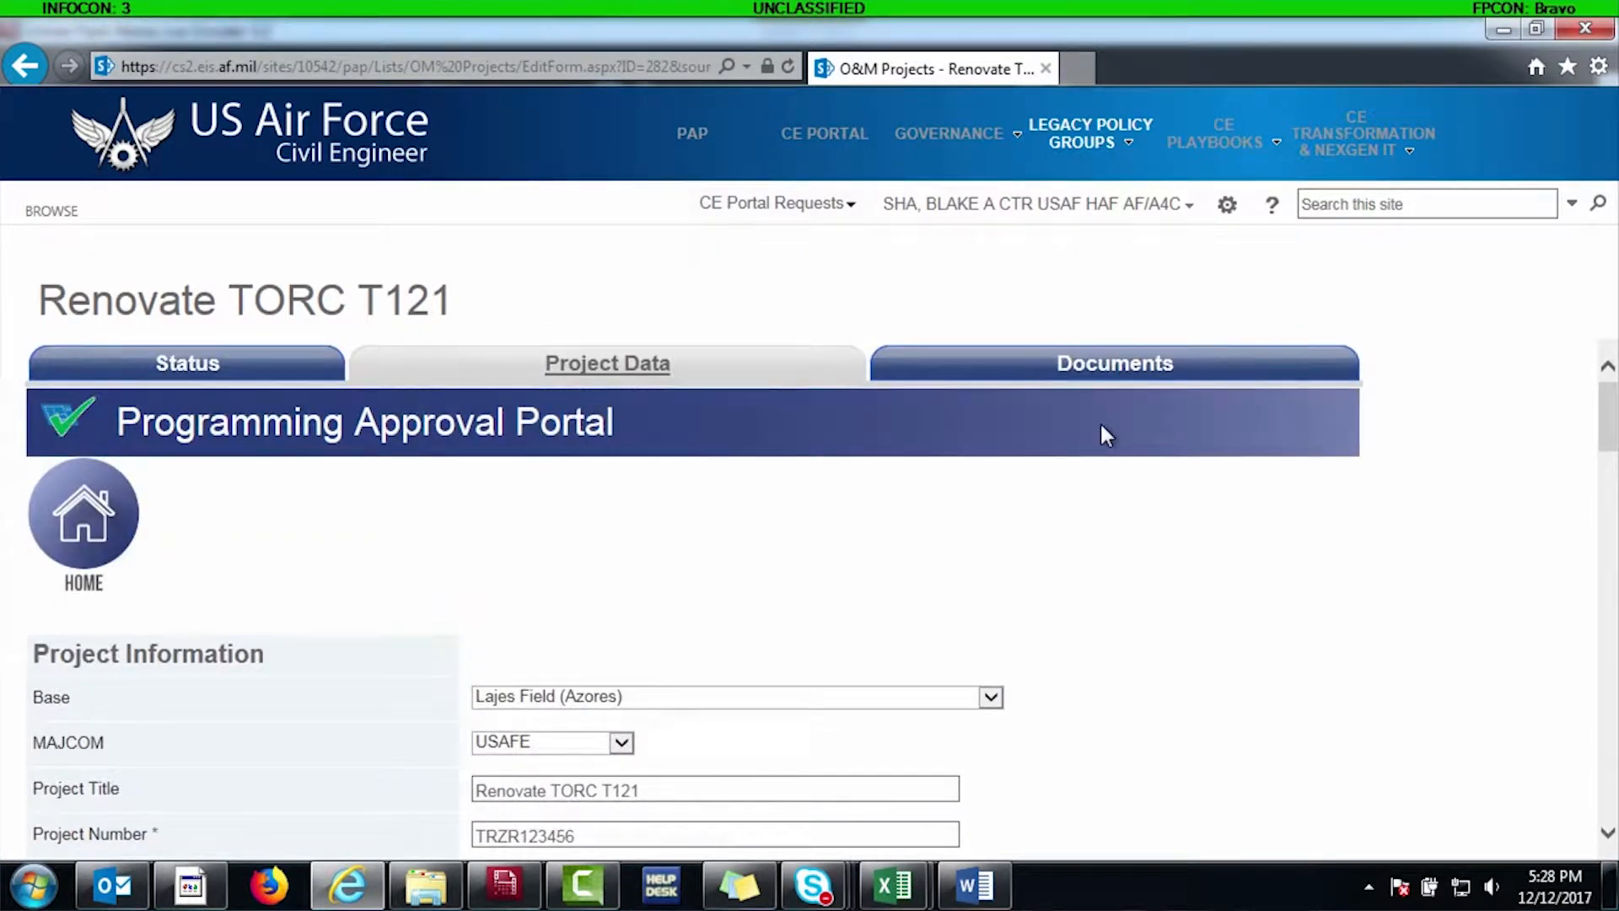
- Open the project's document library and arrange the The Update 3 folder window so the upload grid stays exposed
{"action": "left_click", "coordinate": [1107, 367]}
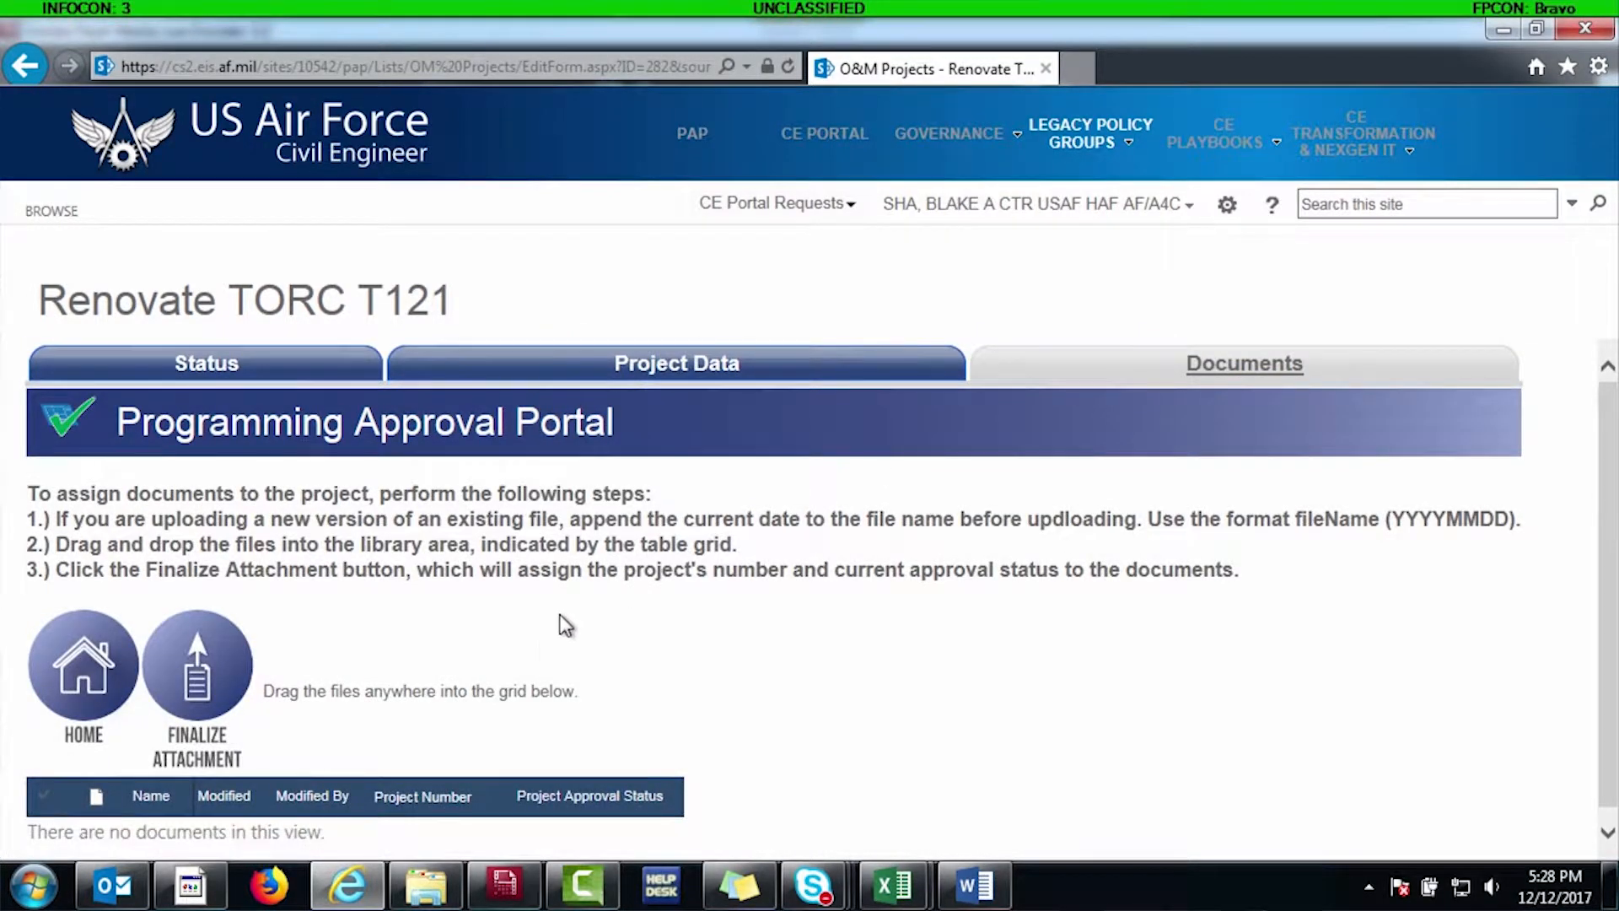
{"action": "scroll", "coordinate": [553, 641], "scroll_direction": "down", "scroll_amount": 1}
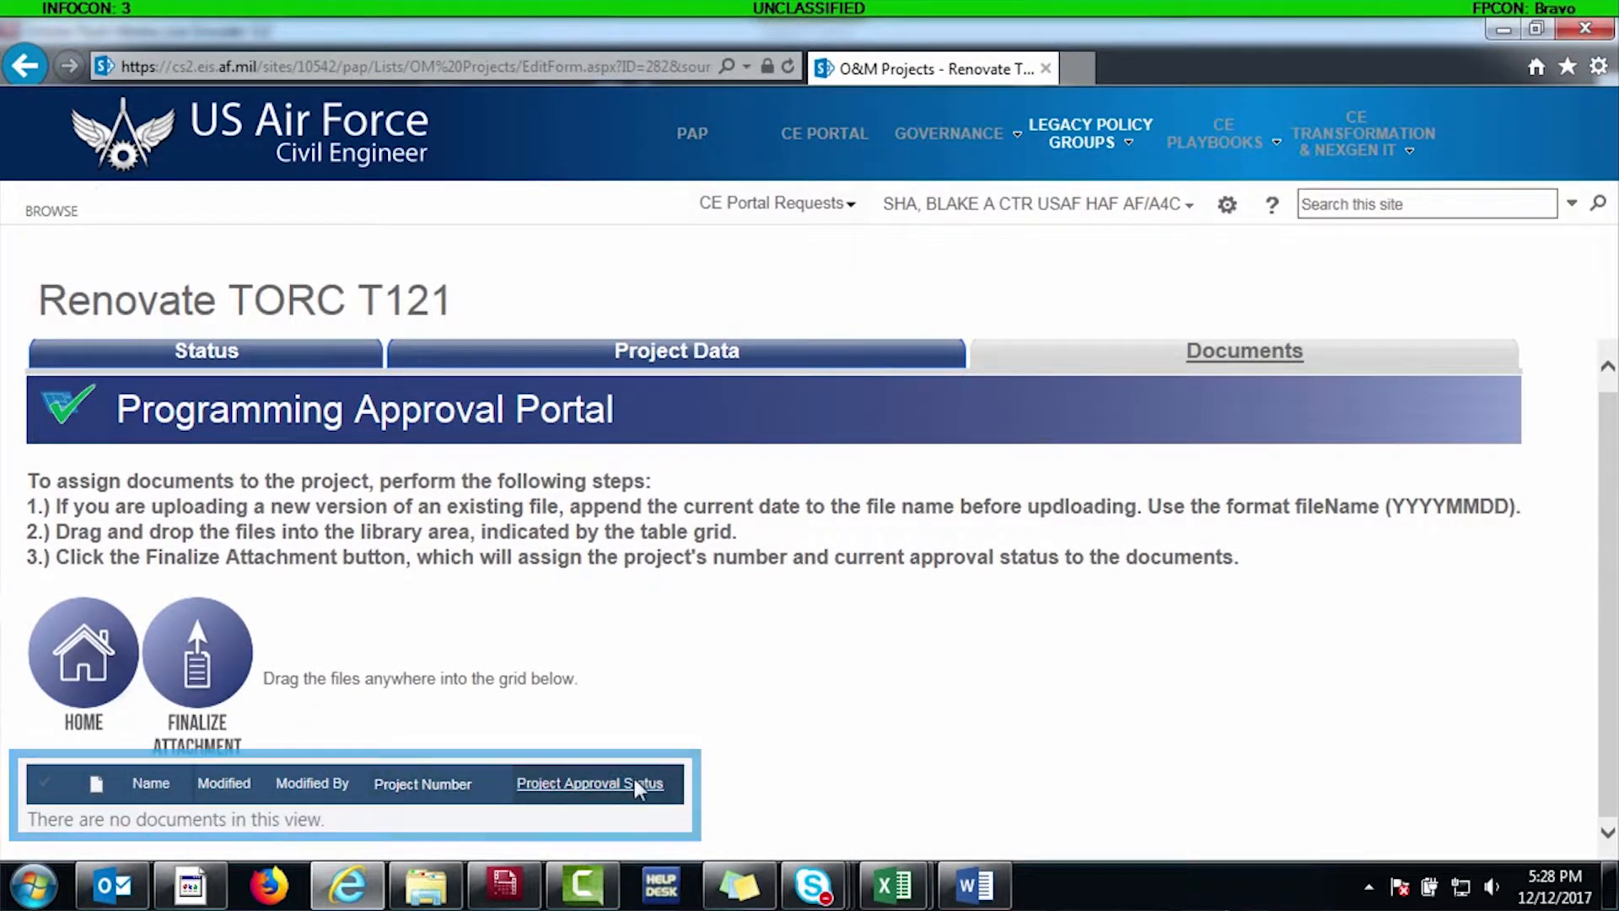
{"action": "left_click", "coordinate": [434, 905]}
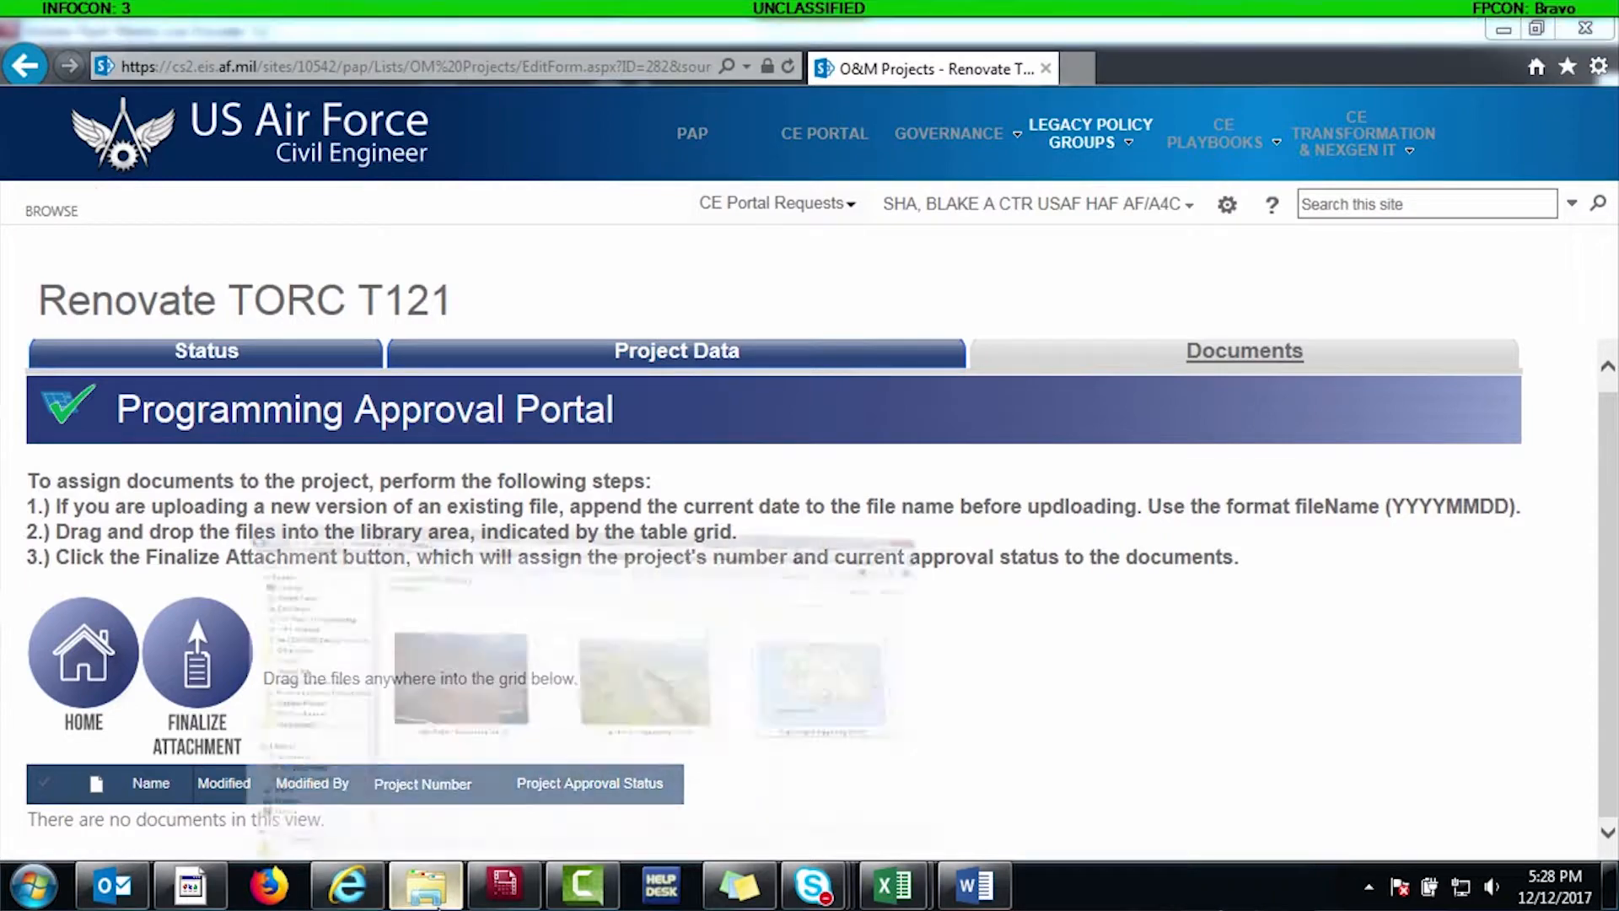
{"action": "left_click", "coordinate": [1536, 29]}
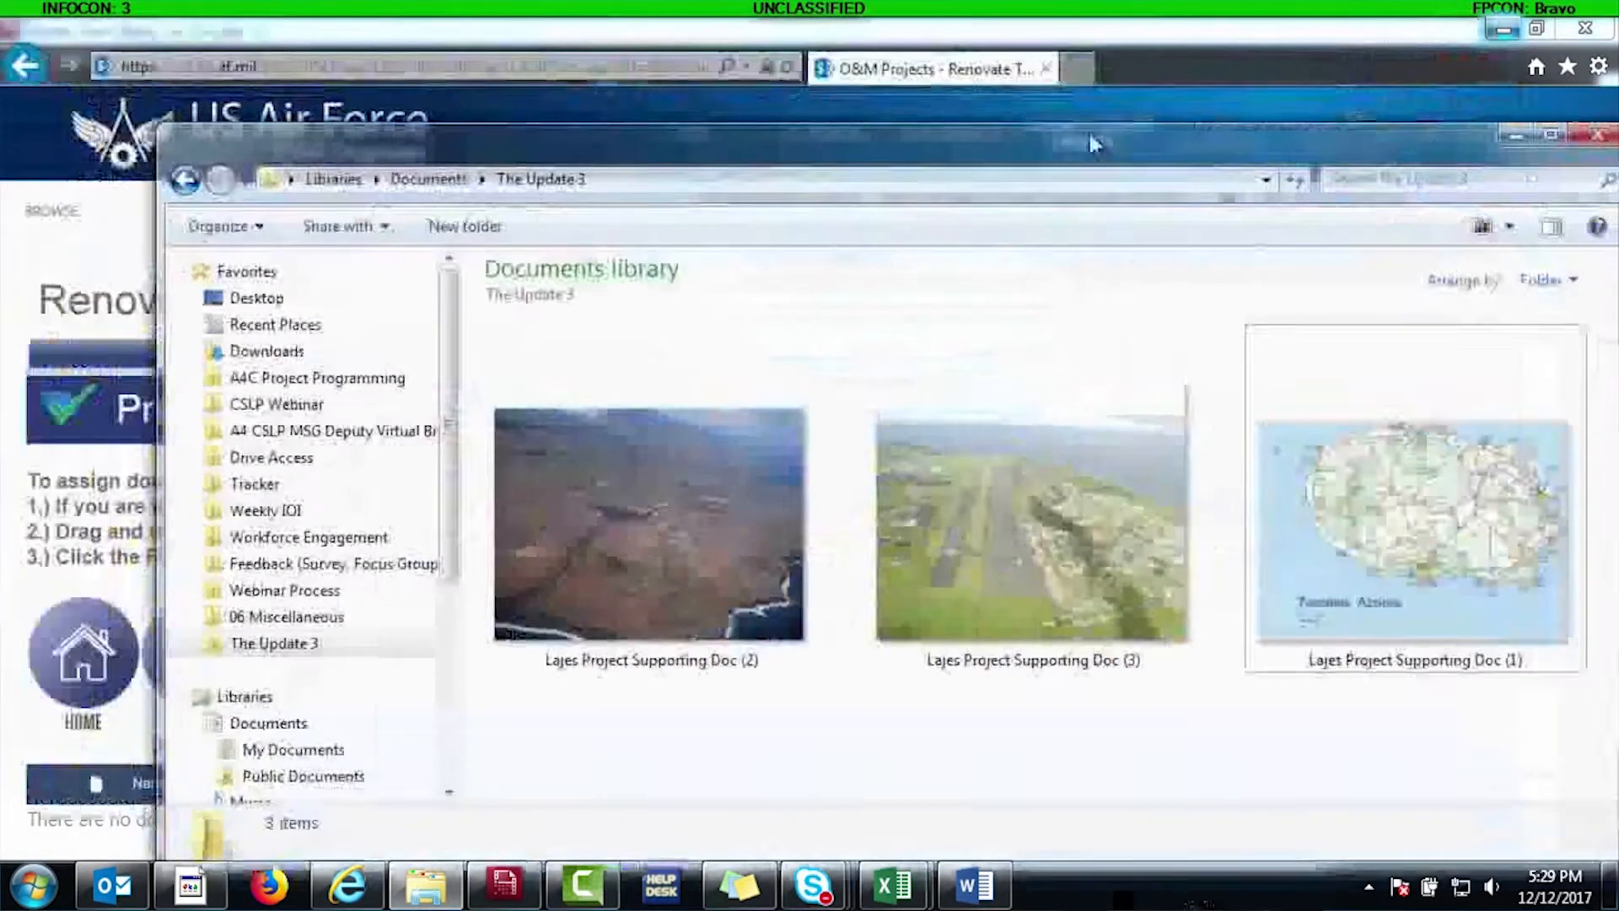
{"action": "left_click_drag", "start_coordinate": [161, 424], "coordinate": [604, 422]}
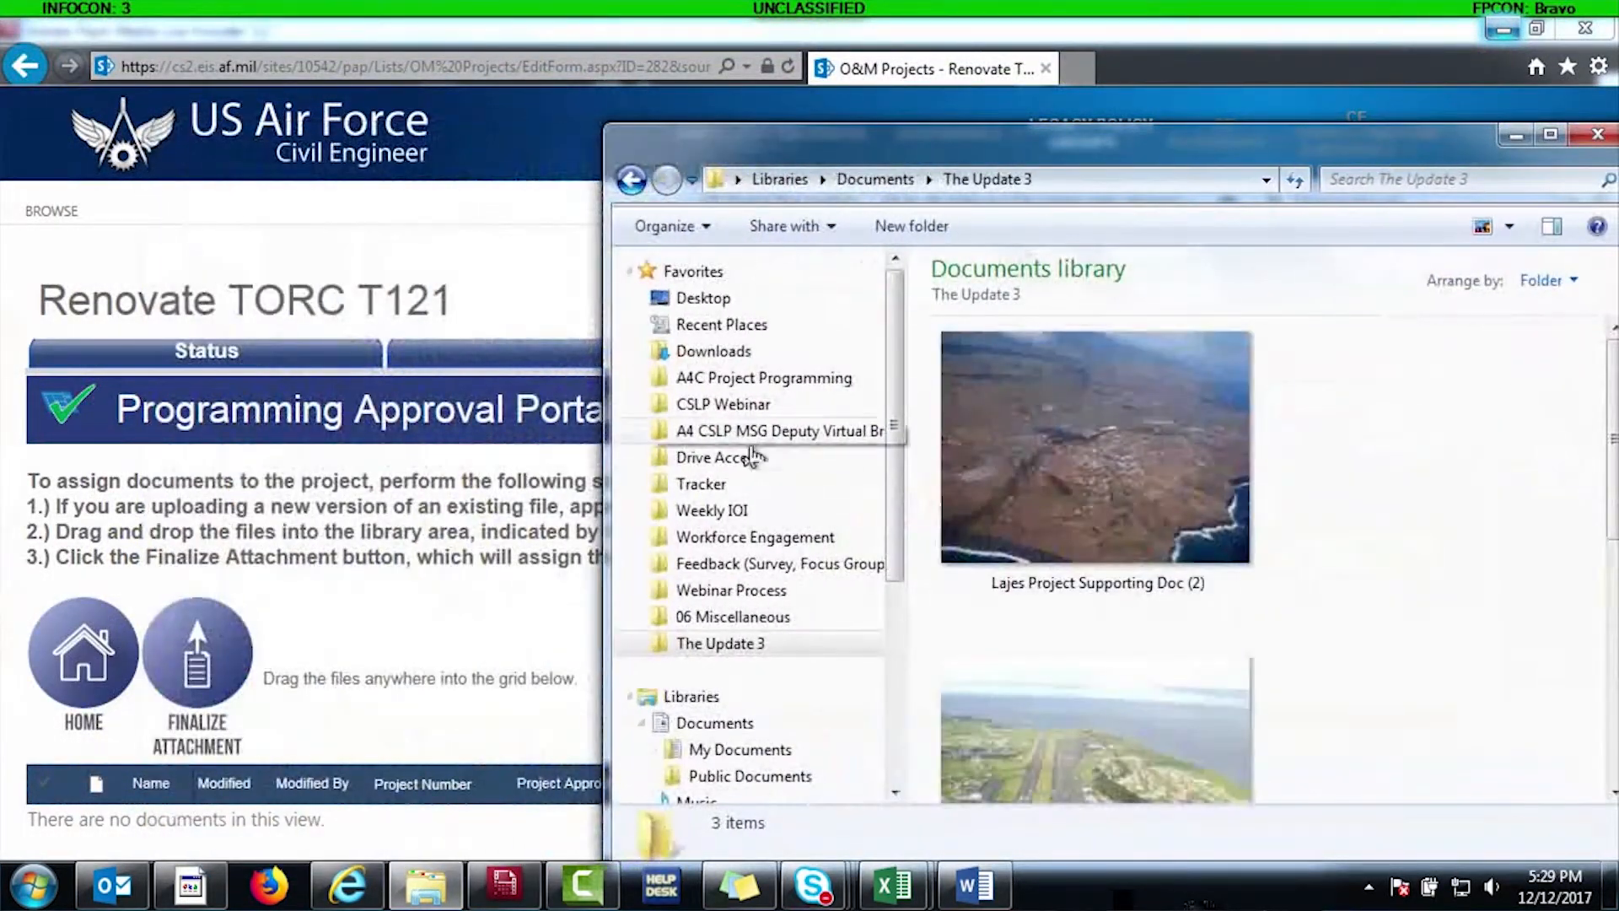
- Upload all three Lajes Project Supporting Doc files from the The Update 3 folder into the project's document grid
{"action": "key", "text": "ctrl+a"}
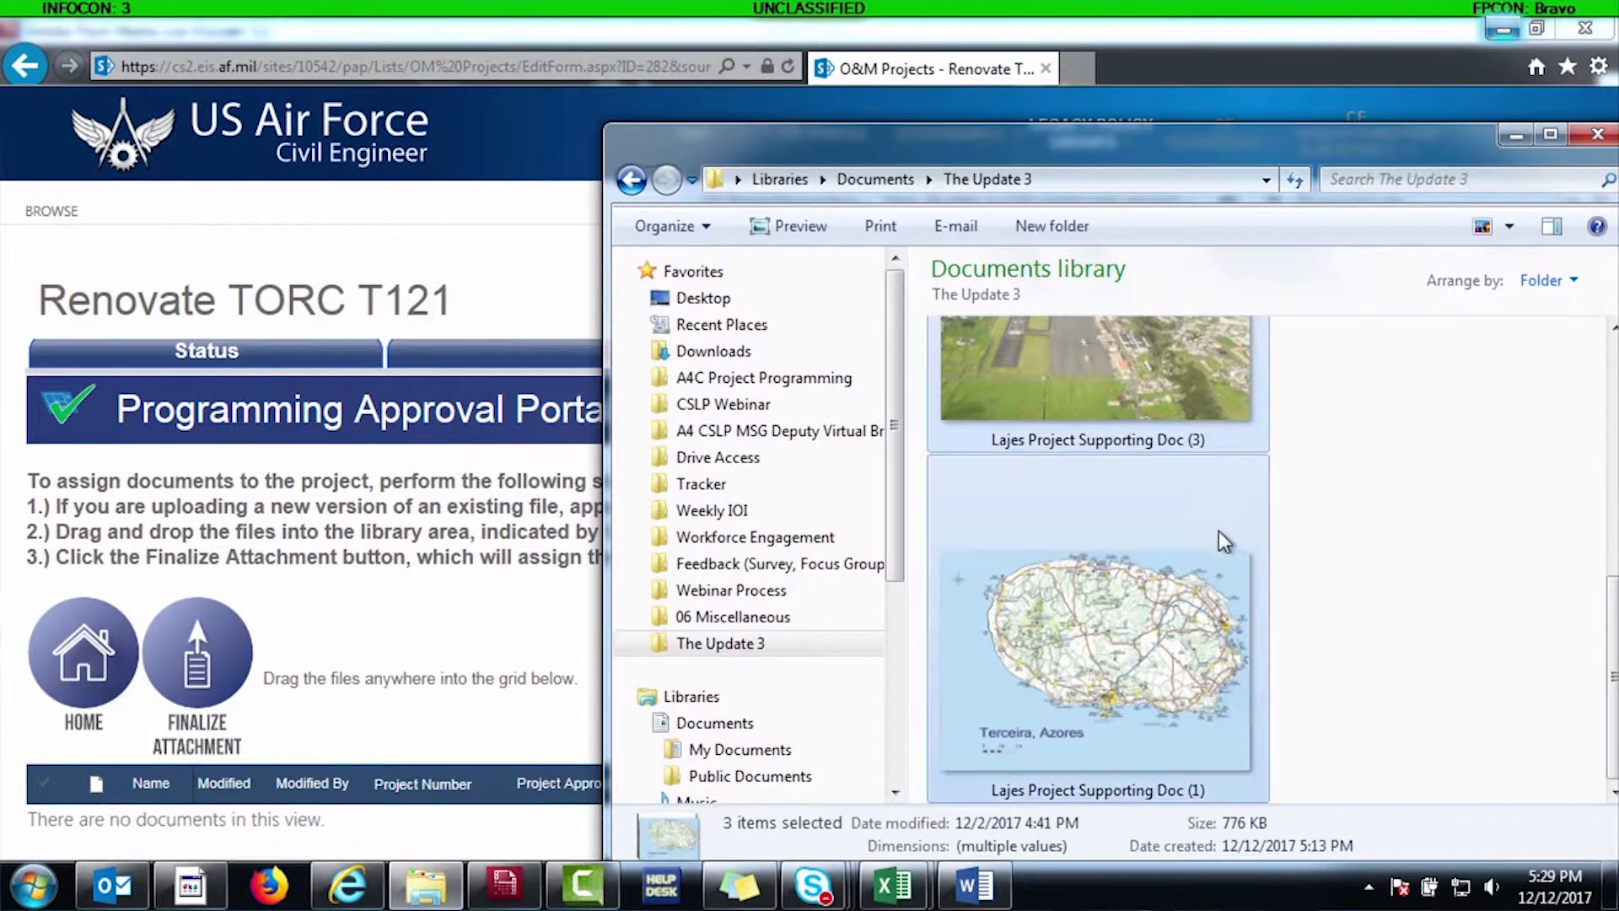
{"action": "left_click_drag", "start_coordinate": [1146, 402], "coordinate": [427, 797]}
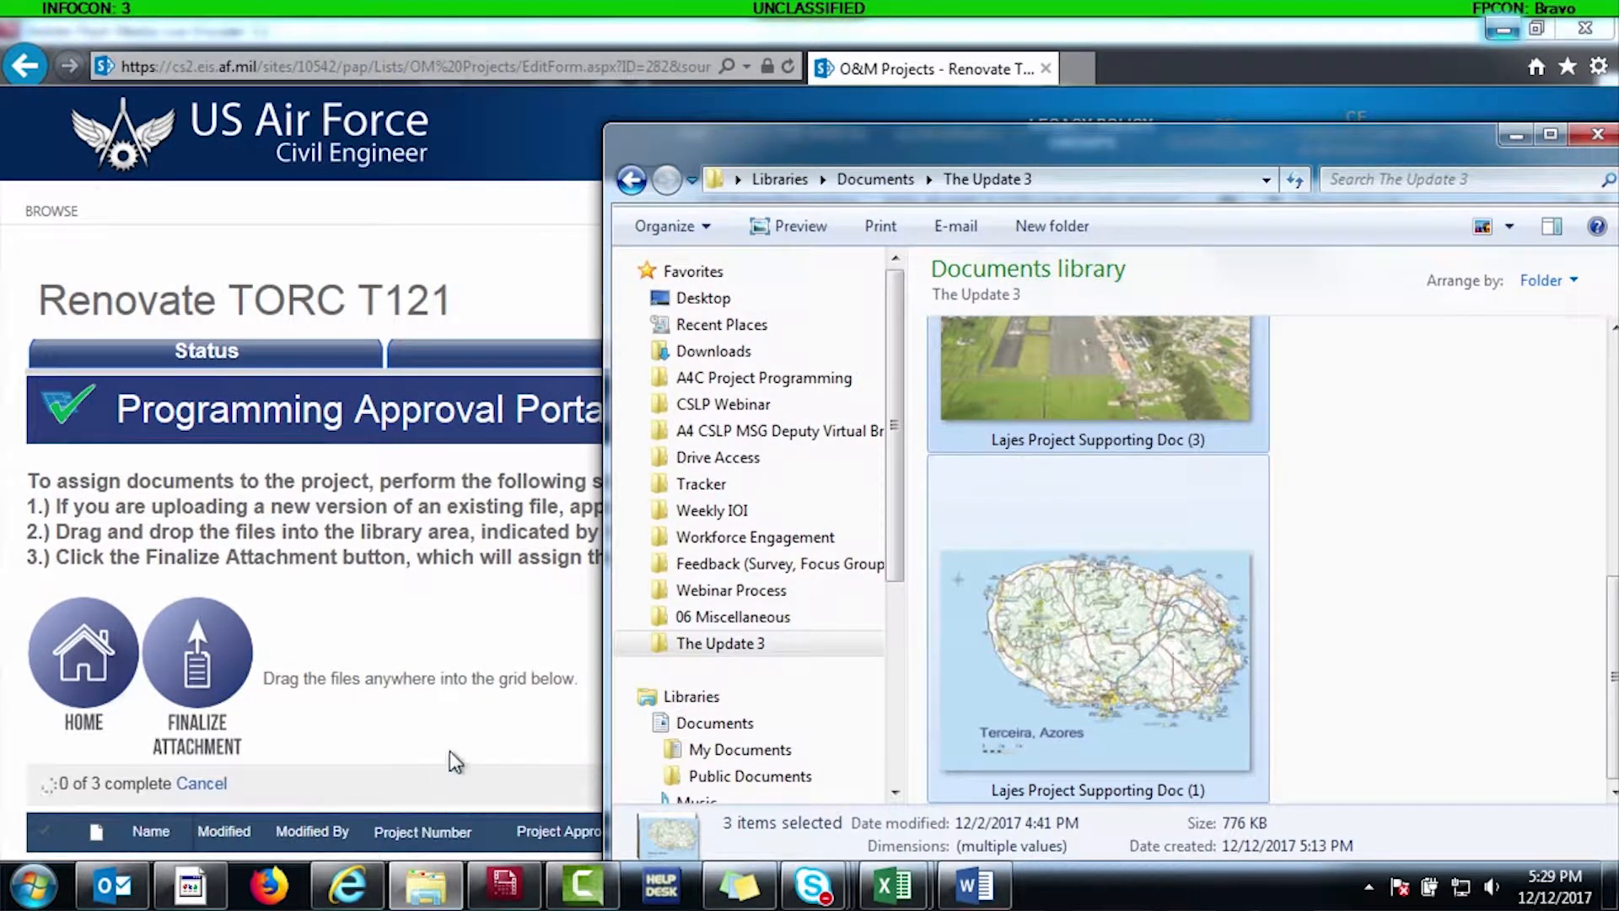
{"action": "left_click", "coordinate": [474, 737]}
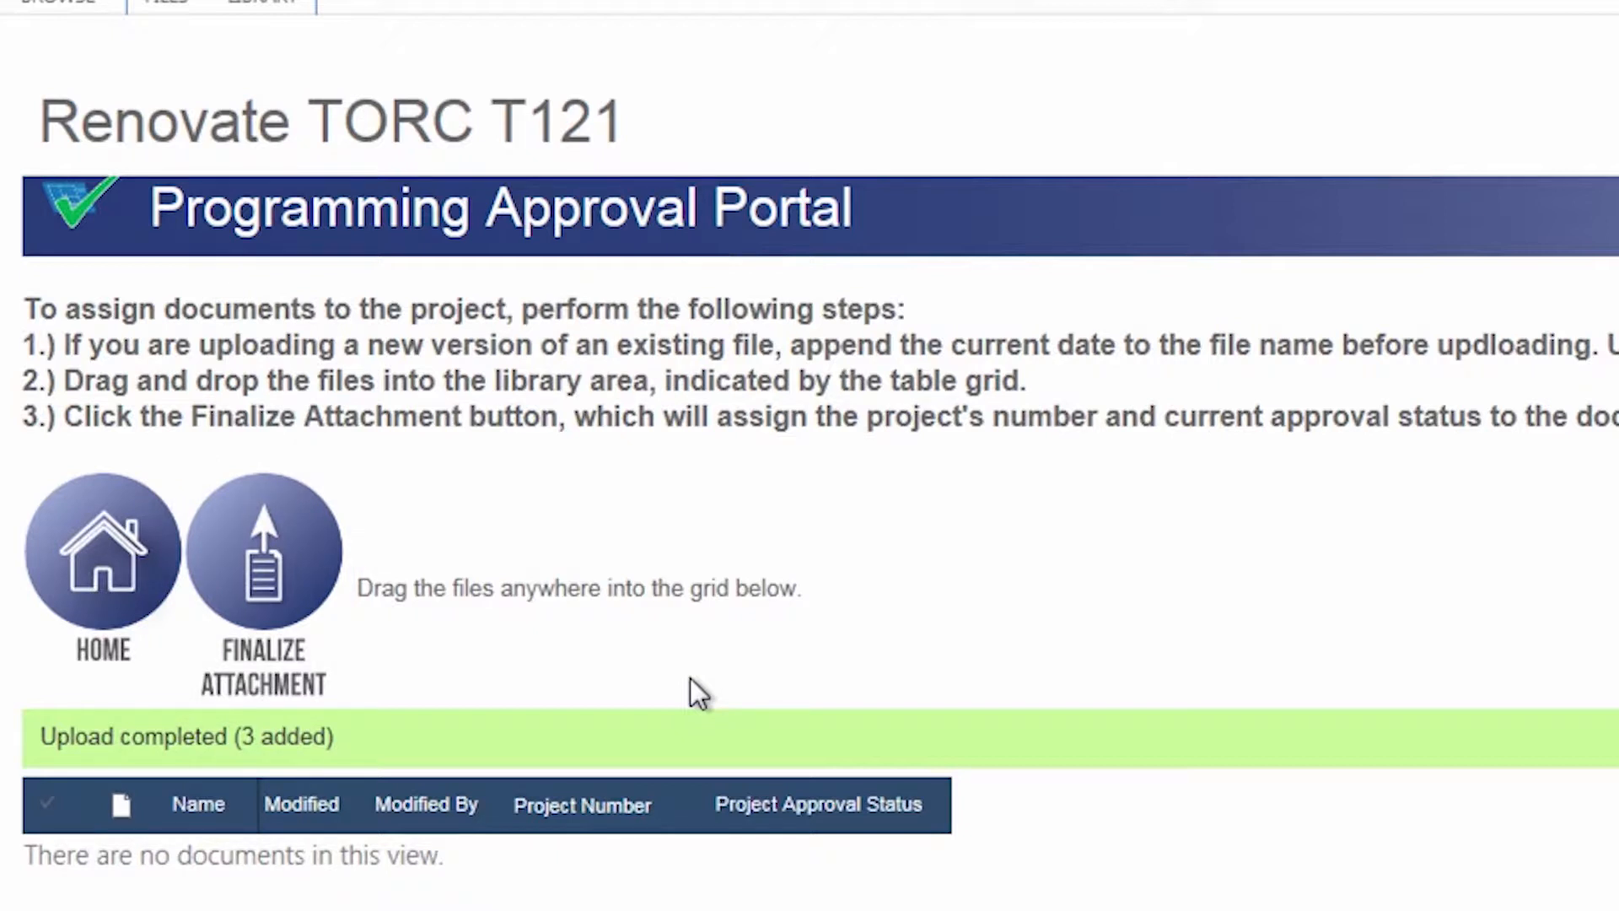
- Finalize the uploaded attachments to assign the project number and approval status to them, and acknowledge the message
{"action": "left_click", "coordinate": [302, 578]}
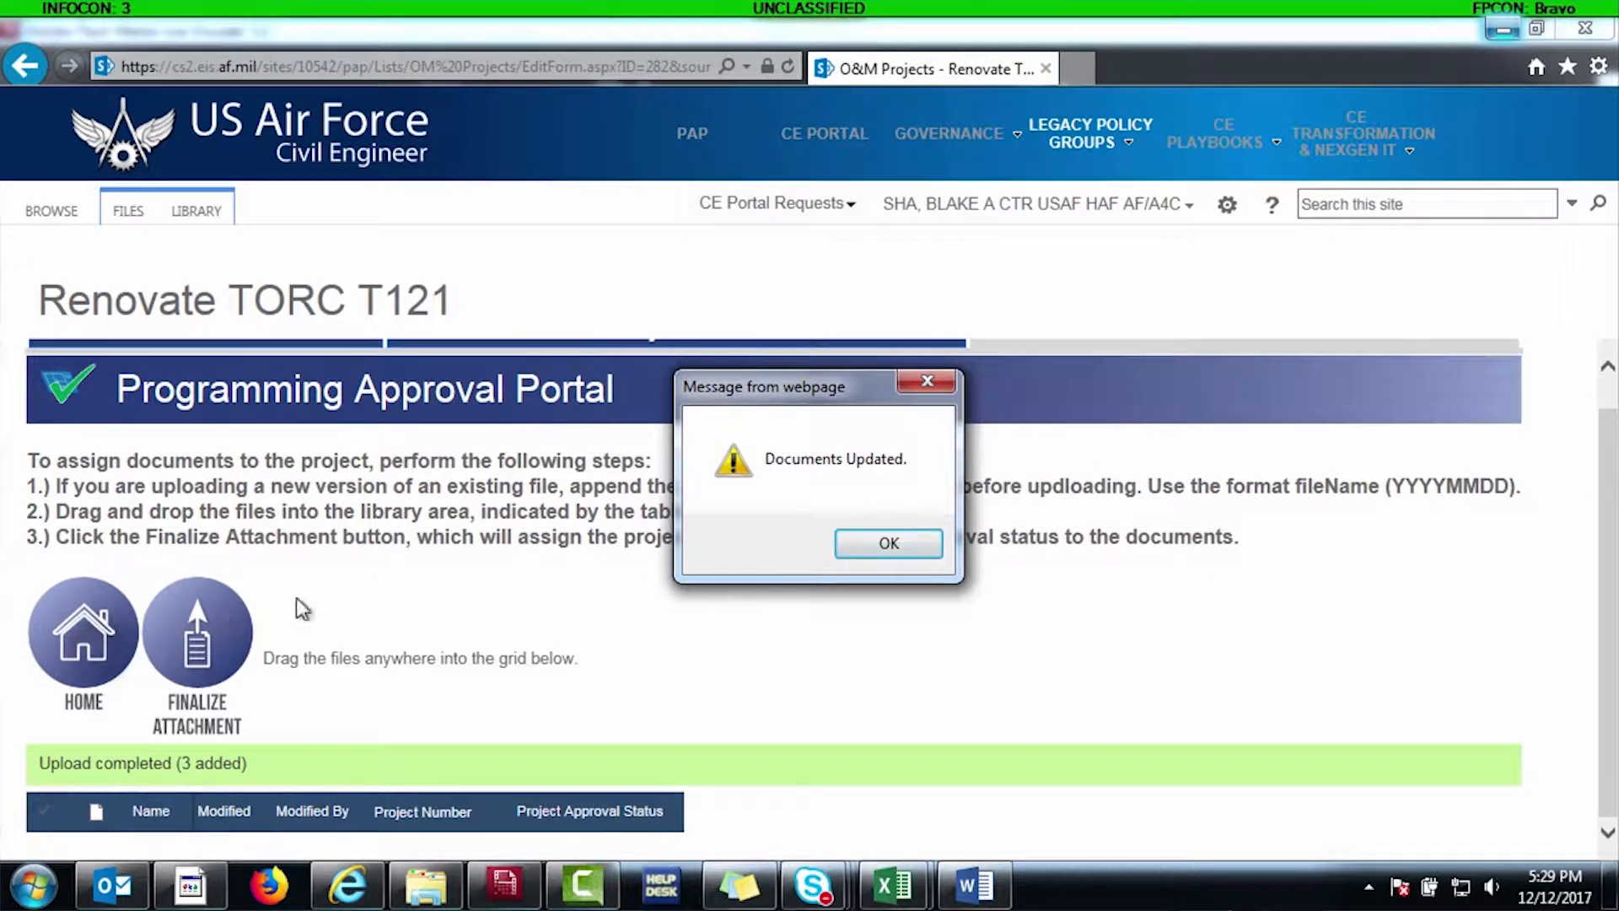
{"action": "left_click", "coordinate": [888, 544]}
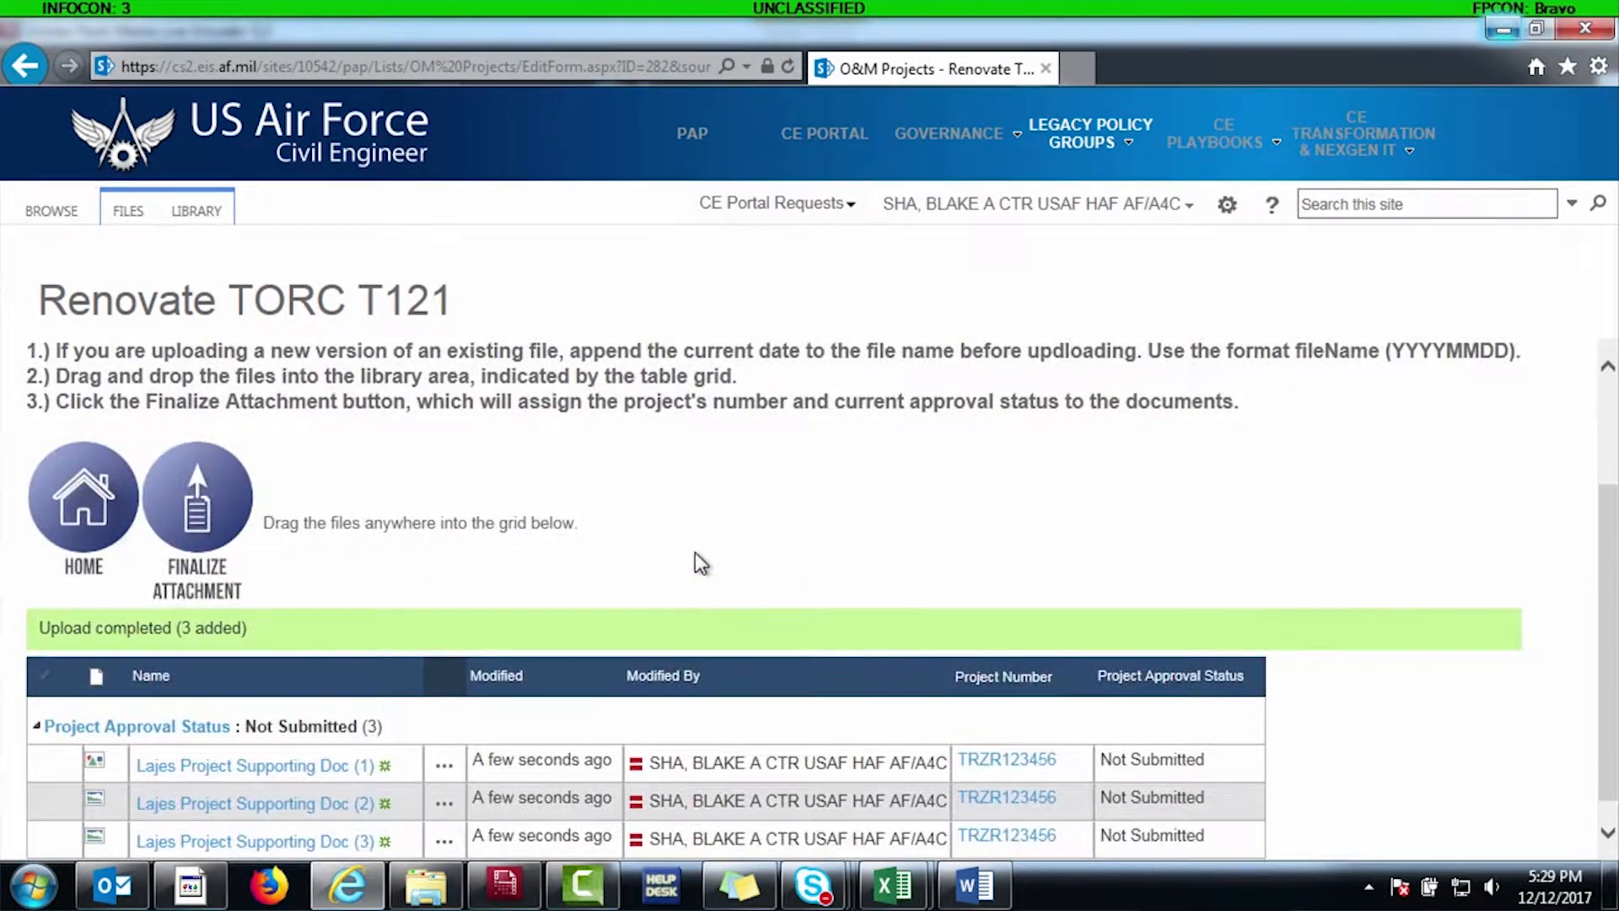
{"action": "scroll", "coordinate": [694, 573], "scroll_direction": "down", "scroll_amount": 1}
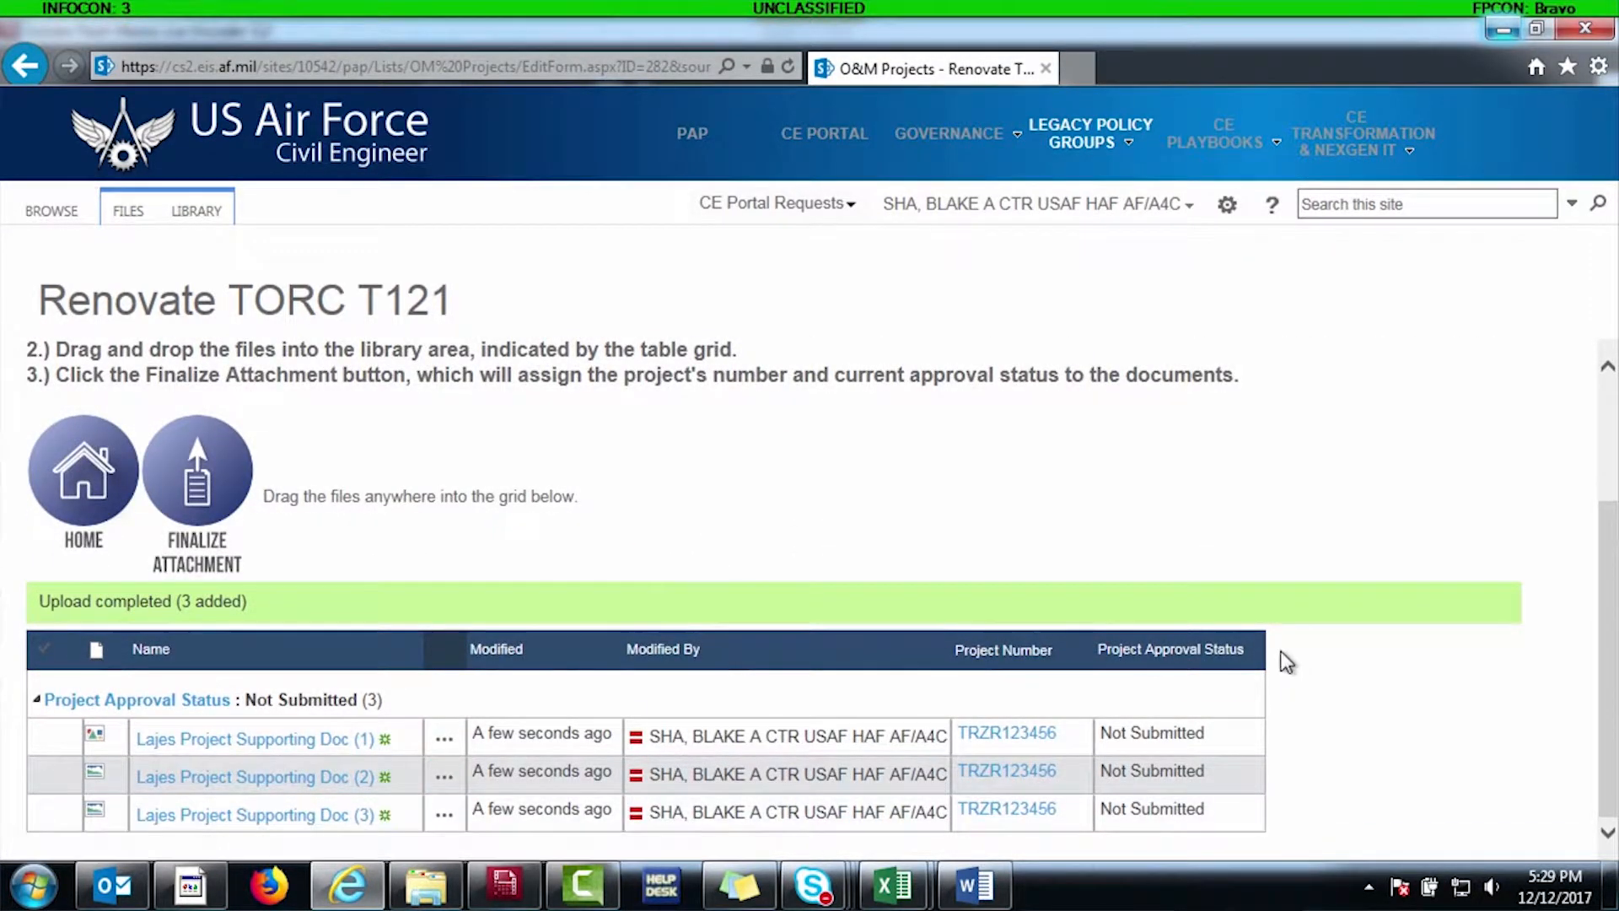
- Return to the portal home page and look over the list of active projects
{"action": "left_click", "coordinate": [85, 488]}
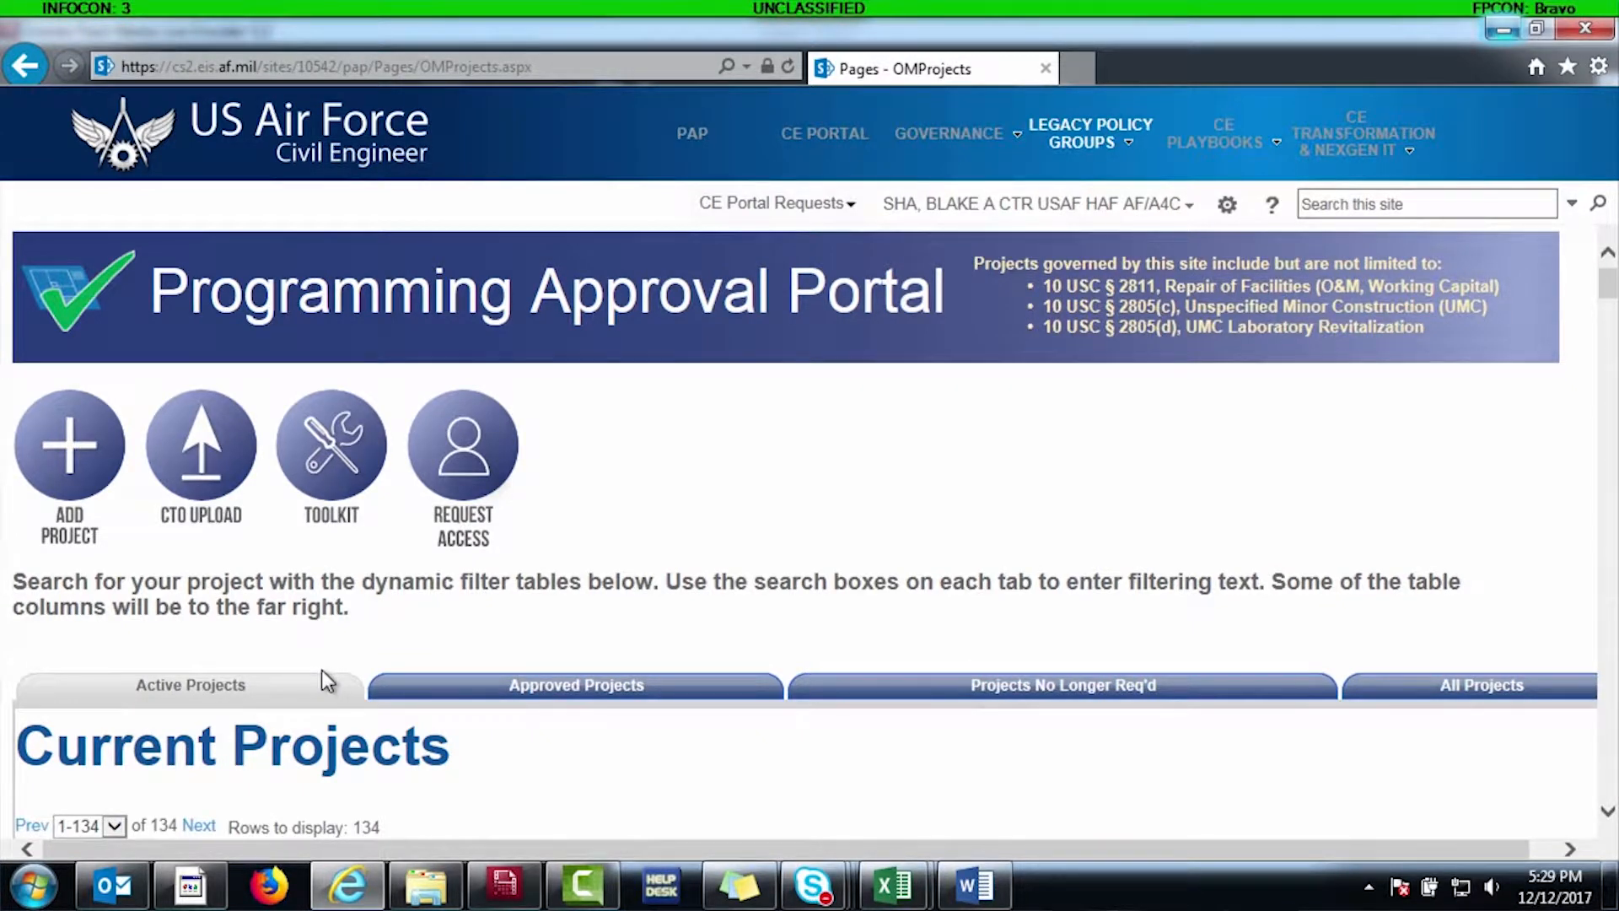
{"action": "scroll", "coordinate": [600, 692], "scroll_direction": "down", "scroll_amount": 5}
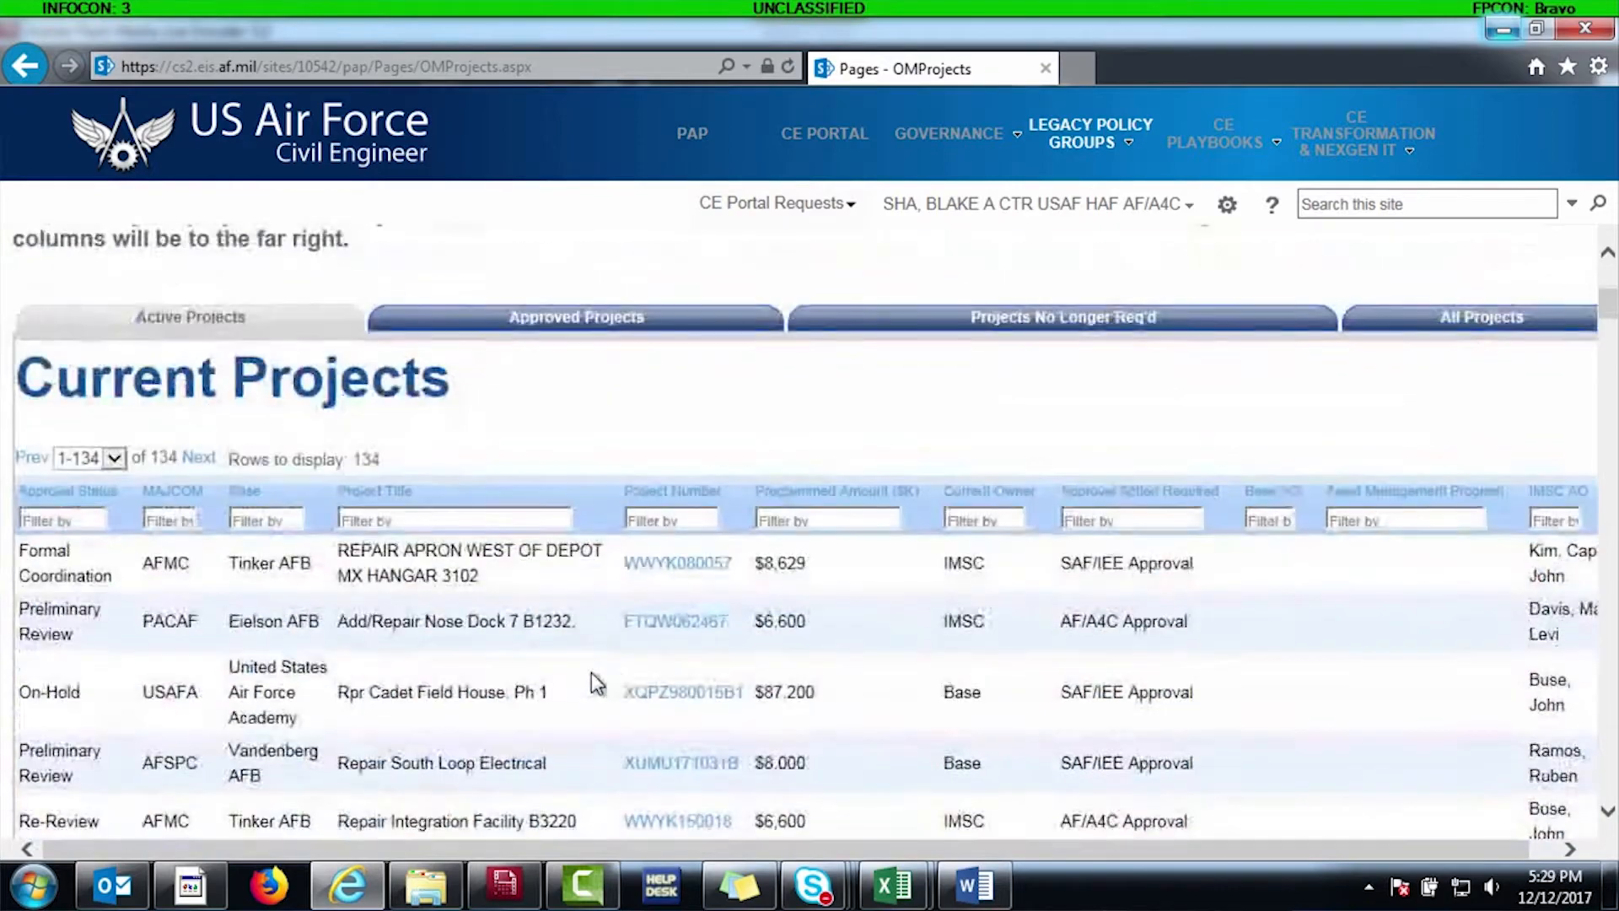
{"action": "scroll", "coordinate": [615, 669], "scroll_direction": "down", "scroll_amount": 5}
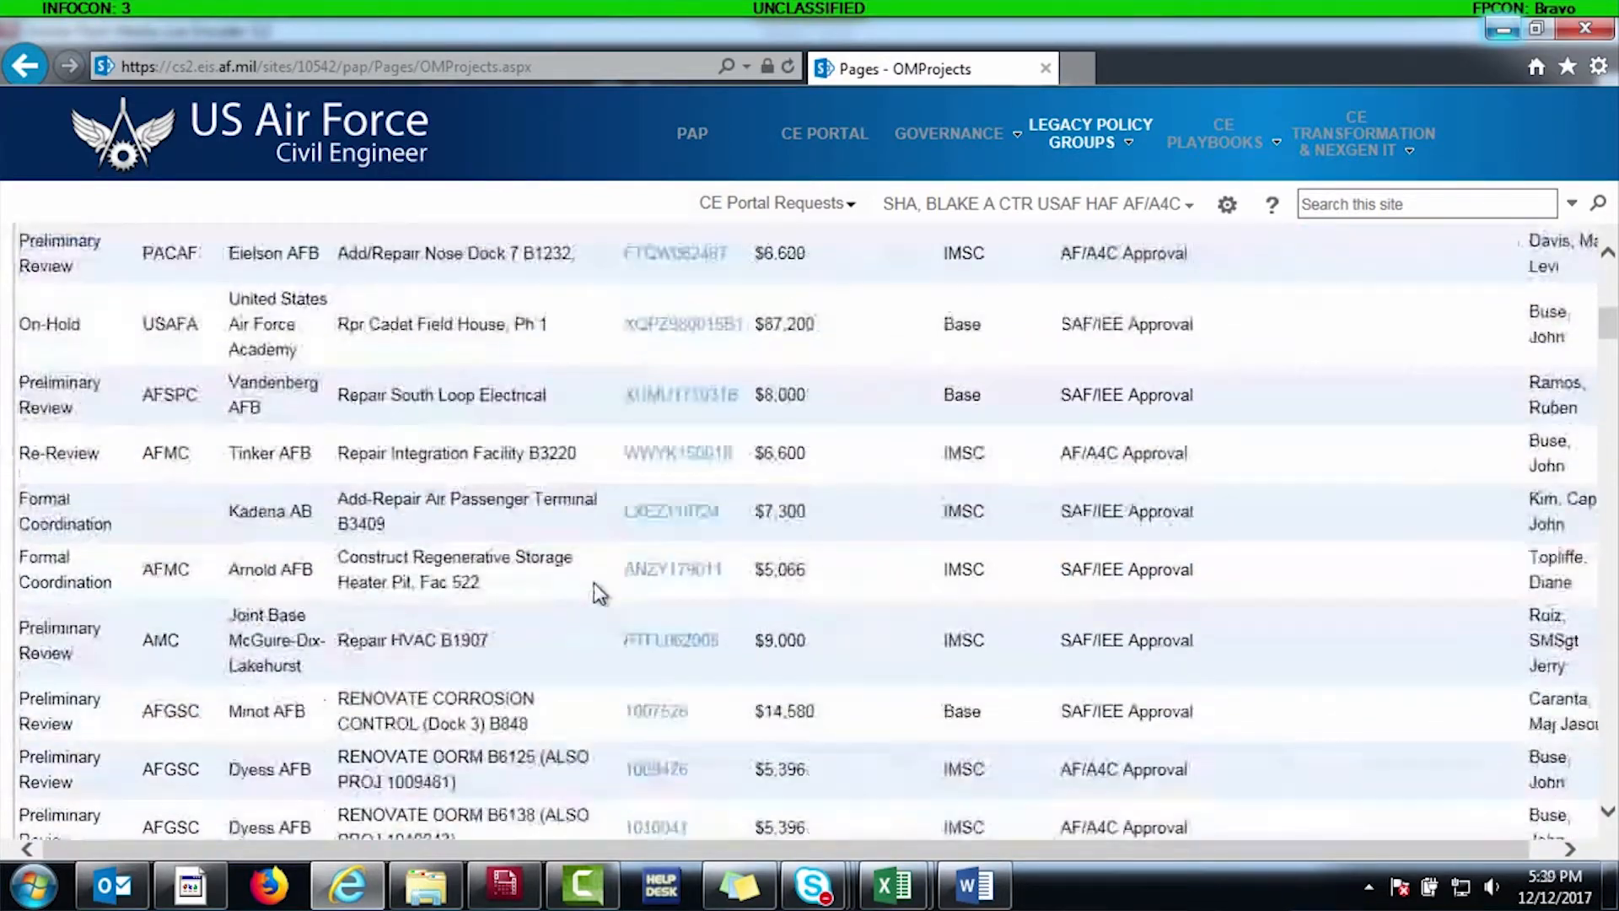
{"action": "scroll", "coordinate": [598, 593], "scroll_direction": "down", "scroll_amount": 6}
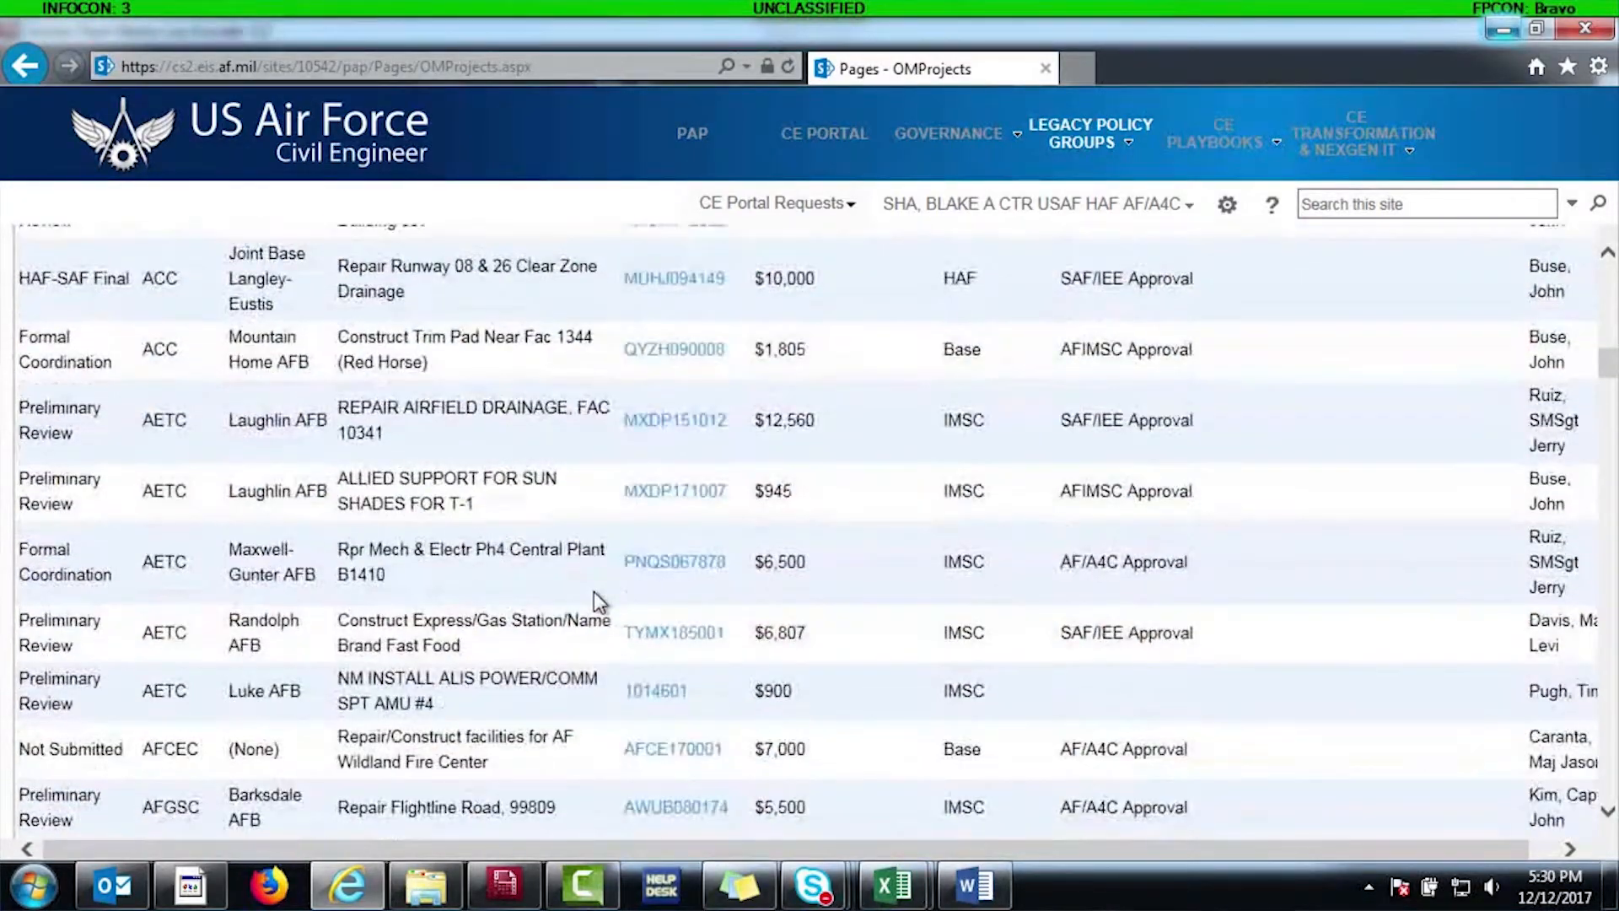
{"action": "scroll", "coordinate": [595, 593], "scroll_direction": "up", "scroll_amount": 16}
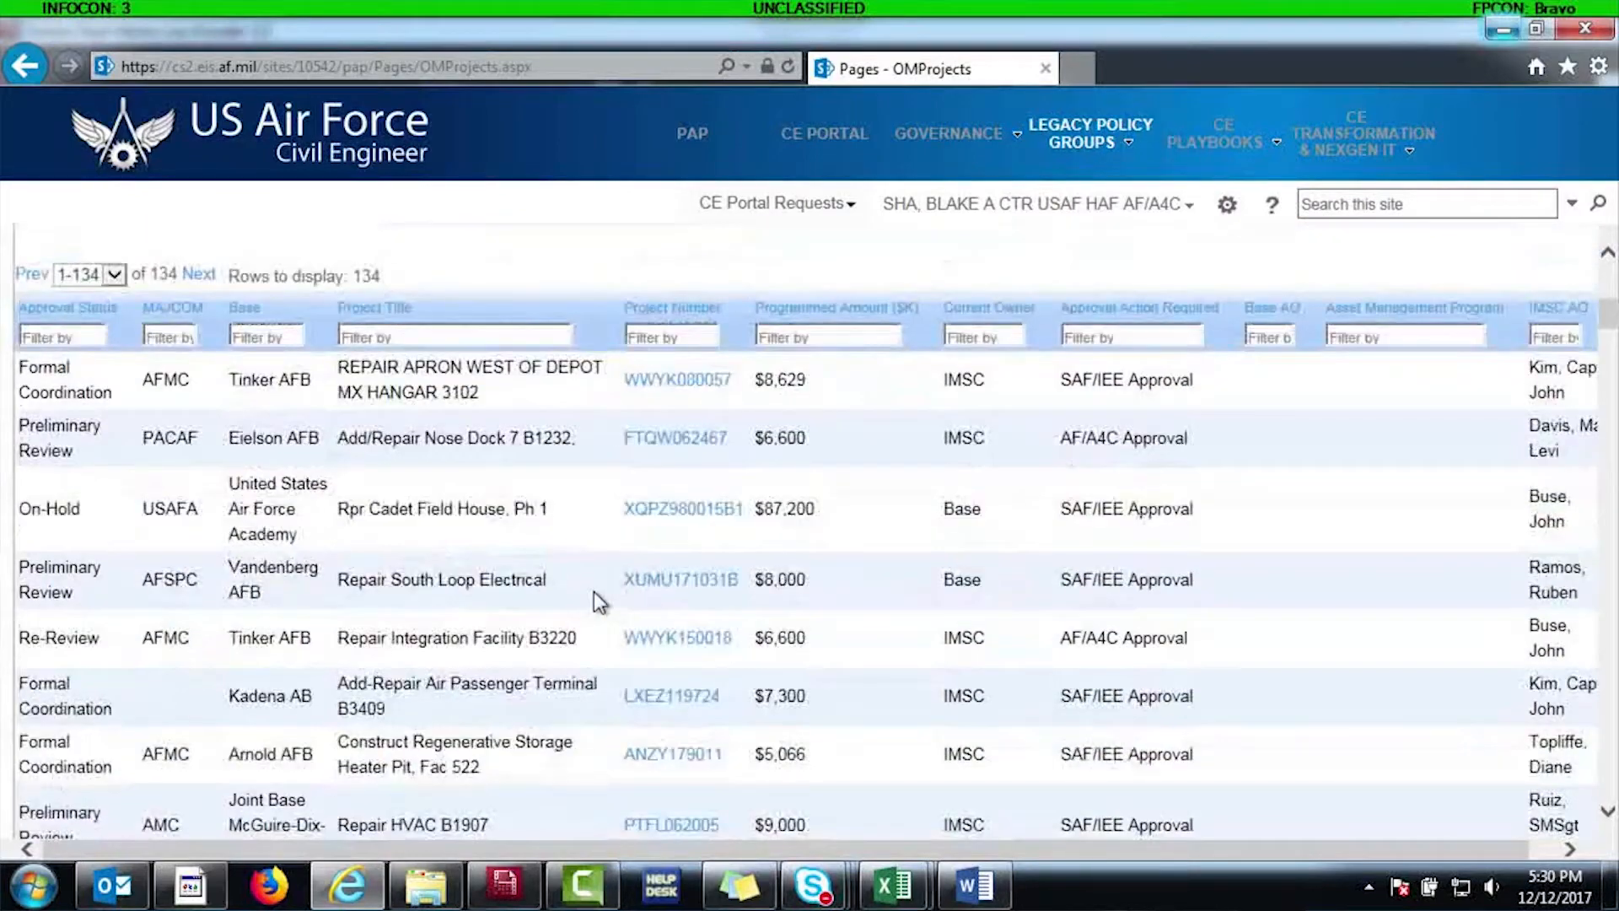
{"action": "scroll", "coordinate": [594, 591], "scroll_direction": "up", "scroll_amount": 2}
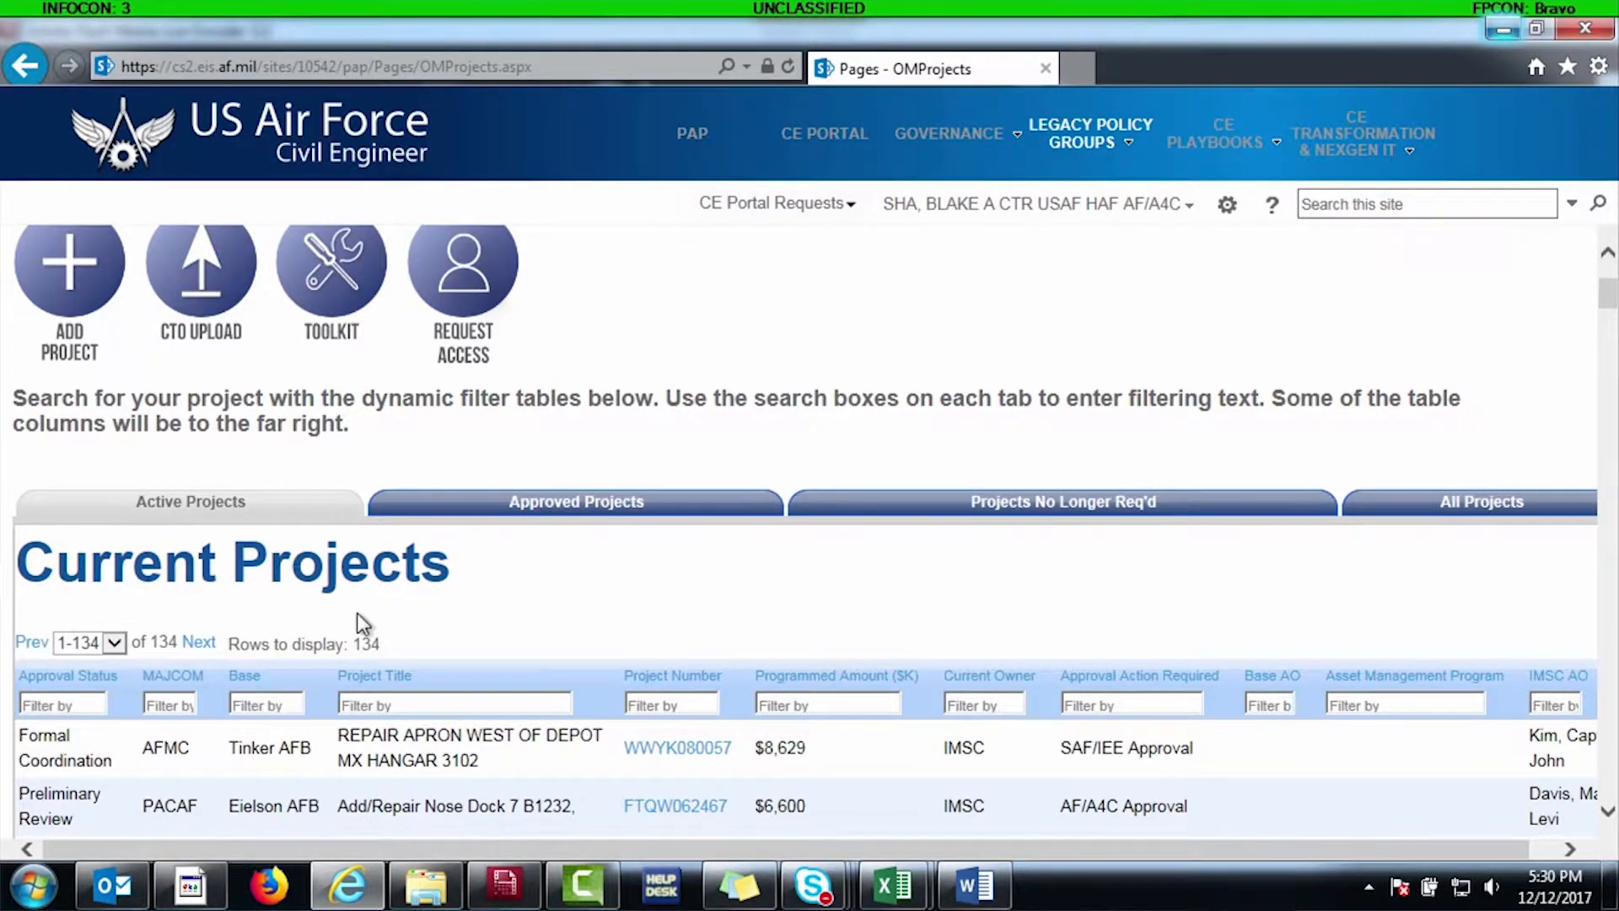
- Filter the active projects by base "wright-patt", review the matching projects, and clear the base filter
{"action": "scroll", "coordinate": [357, 624], "scroll_direction": "down", "scroll_amount": 1}
{"action": "left_click", "coordinate": [276, 611]}
{"action": "type", "text": "wright"}
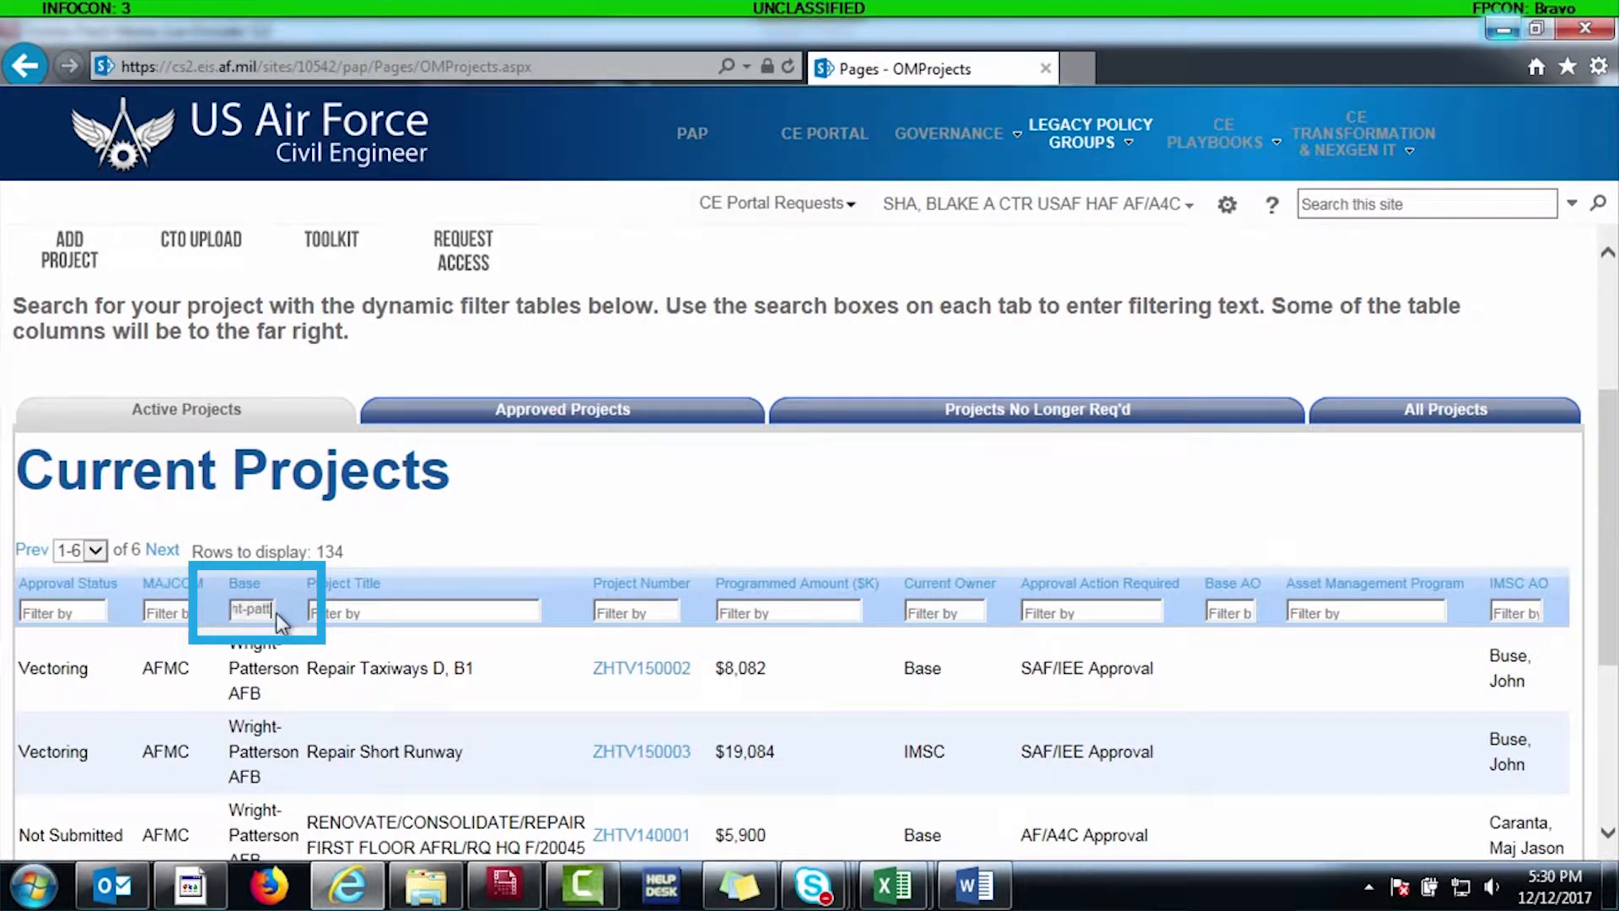
{"action": "scroll", "coordinate": [424, 734], "scroll_direction": "down", "scroll_amount": 4}
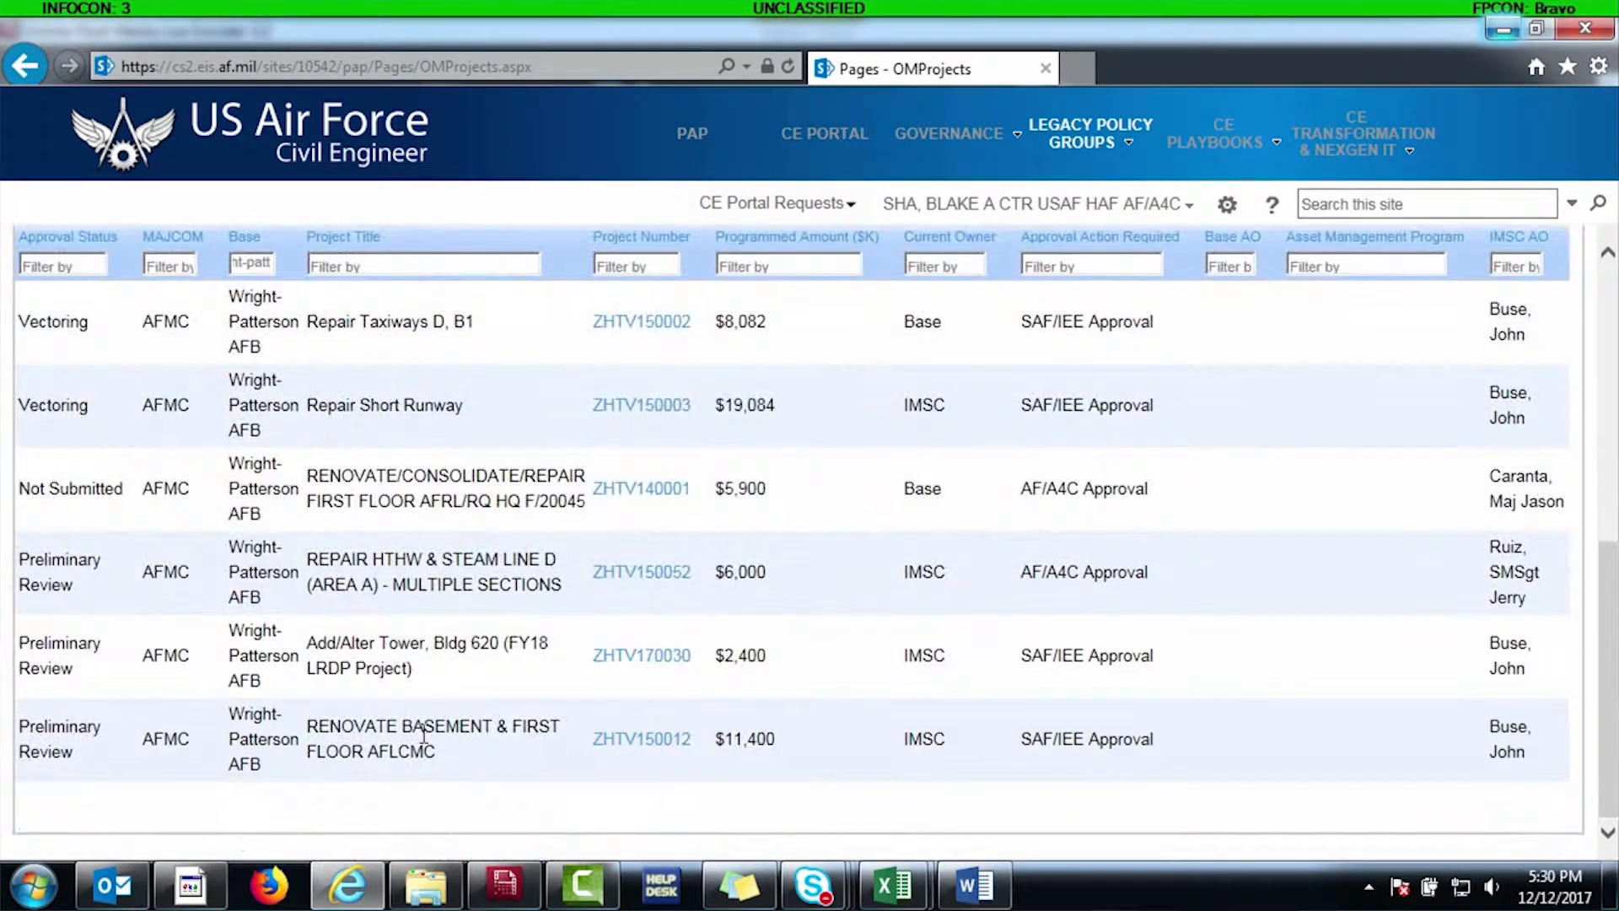
{"action": "scroll", "coordinate": [425, 733], "scroll_direction": "up", "scroll_amount": 1}
{"action": "double_click", "coordinate": [262, 360]}
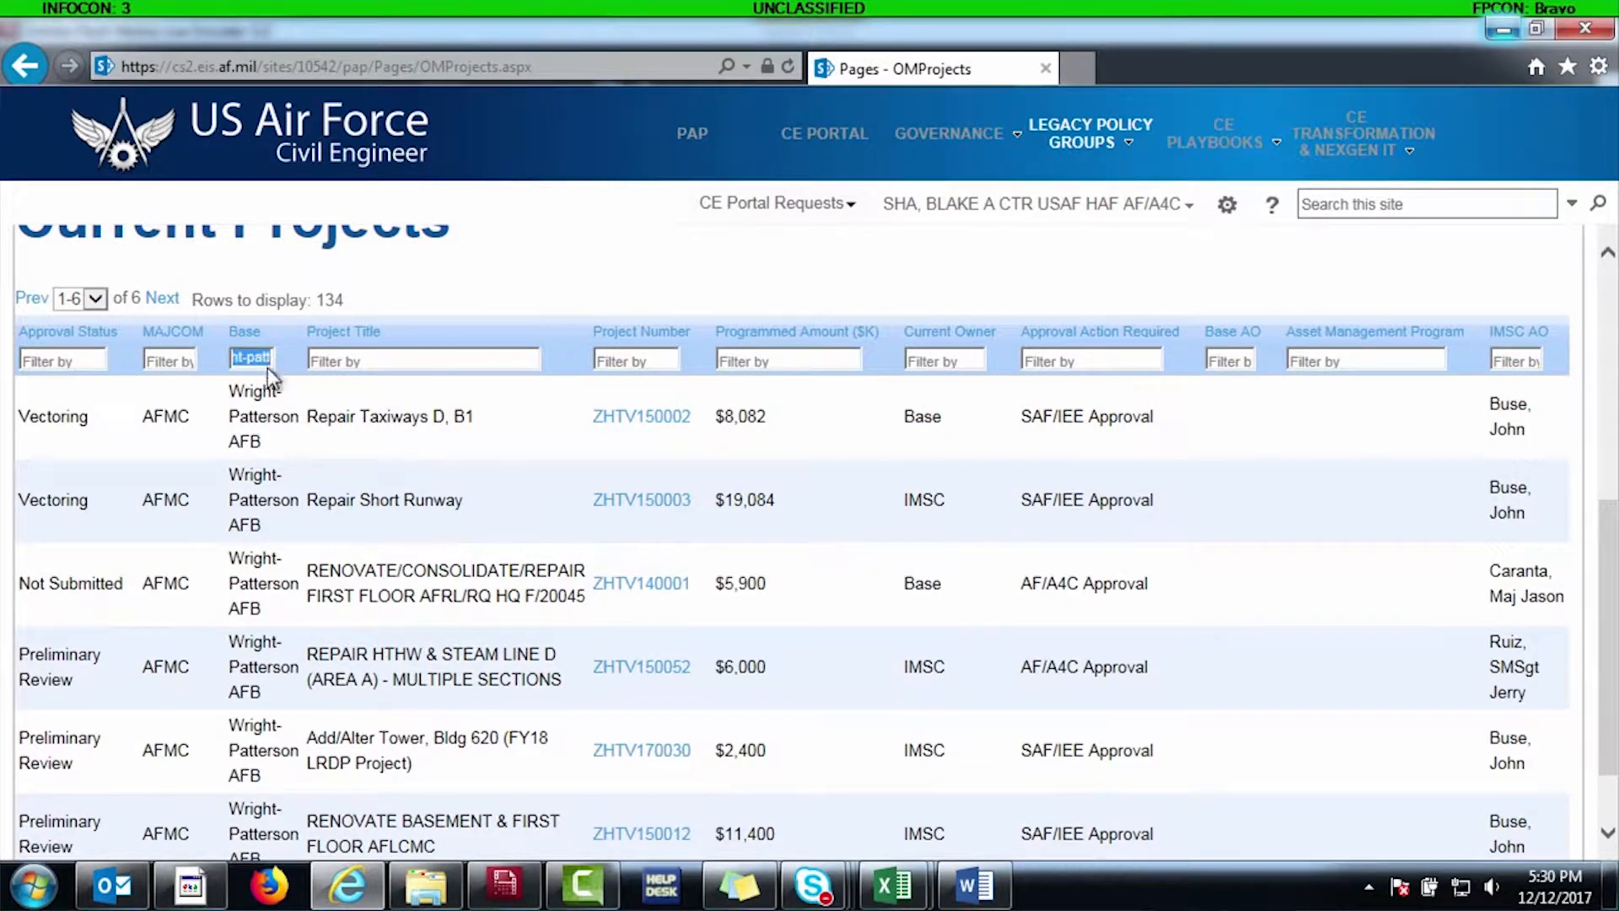
{"action": "key", "text": "BackSpace"}
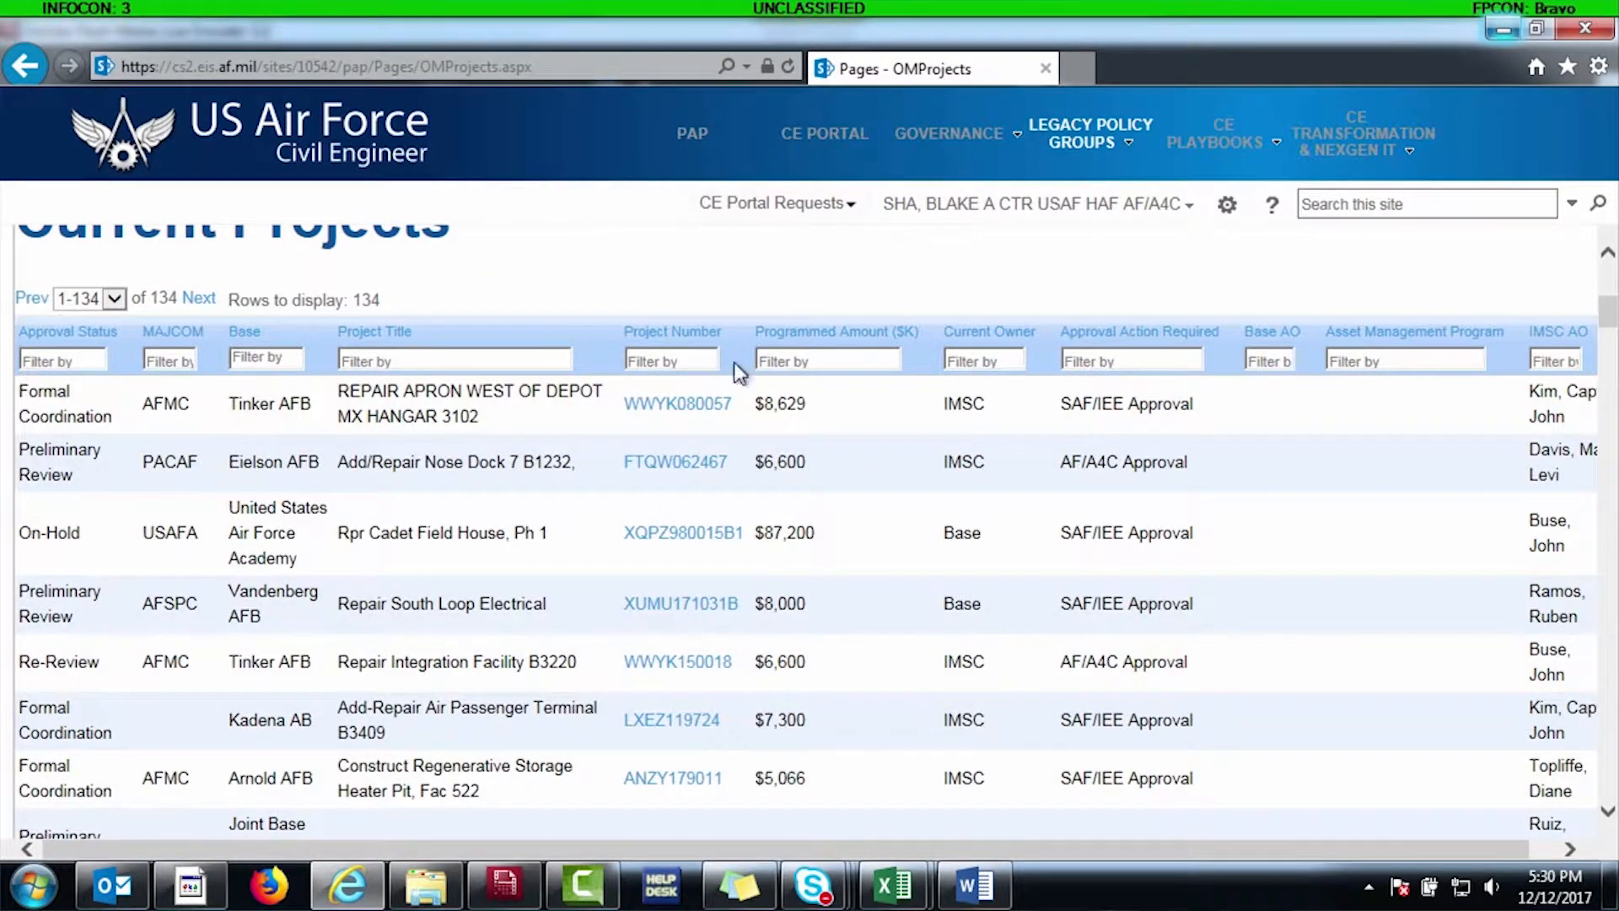
- Filter the active projects by title "138" and open the Repair Data Center Room 138, Bldg 2000 project
{"action": "left_click", "coordinate": [432, 361]}
{"action": "type", "text": "1"}
{"action": "type", "text": "38"}
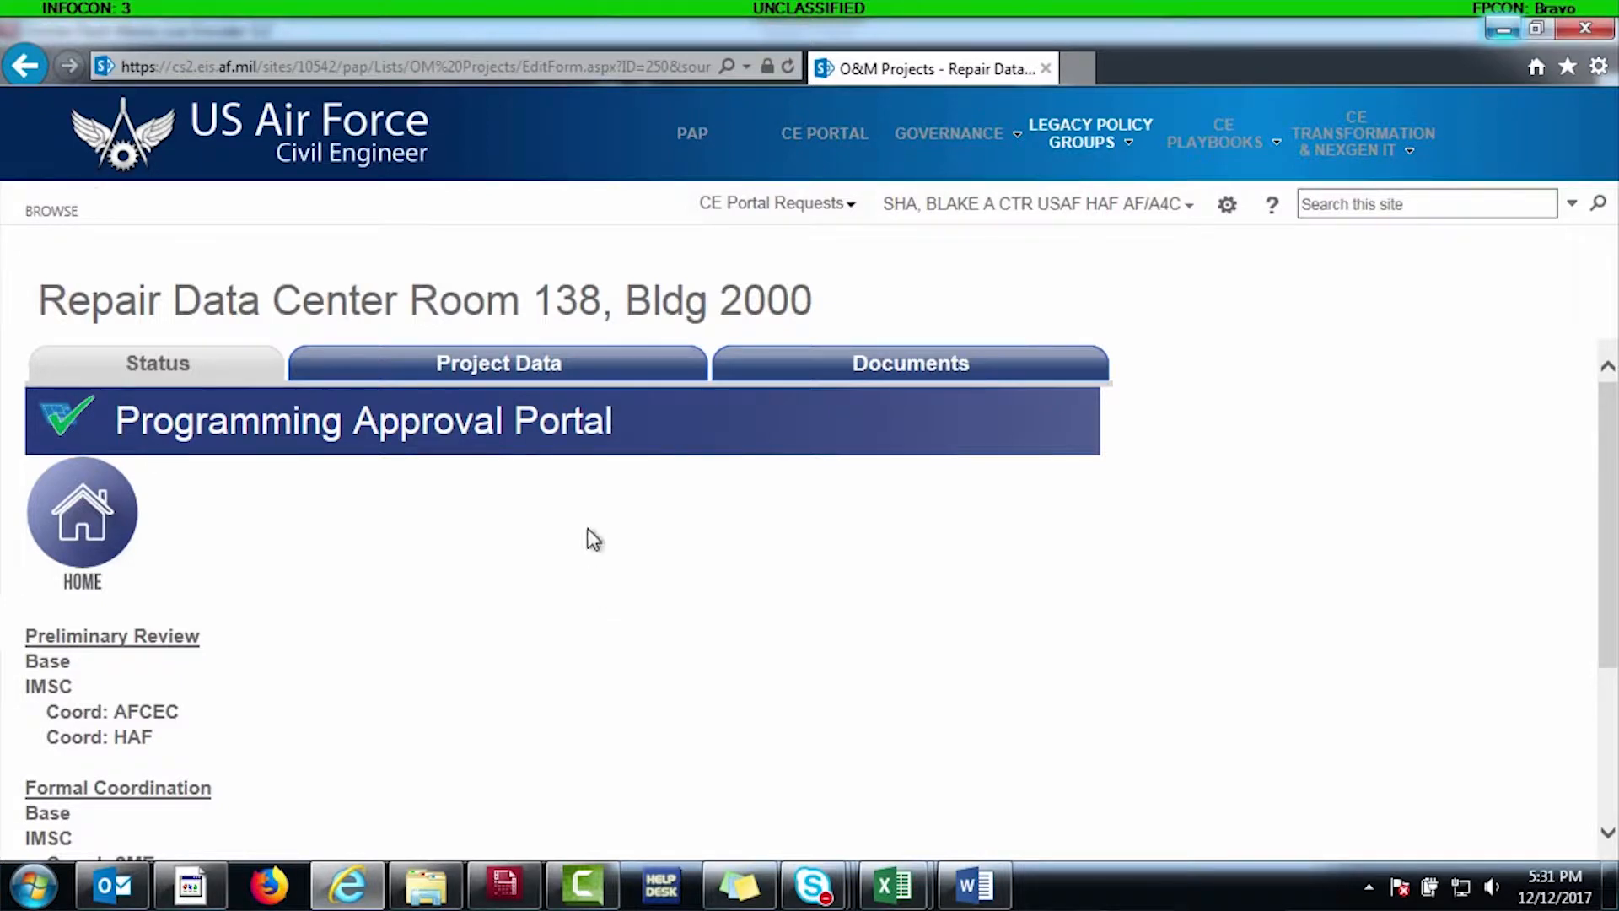
- Open the project's data form and review the Project Information and Approval Coordination Information sections
{"action": "left_click", "coordinate": [544, 363]}
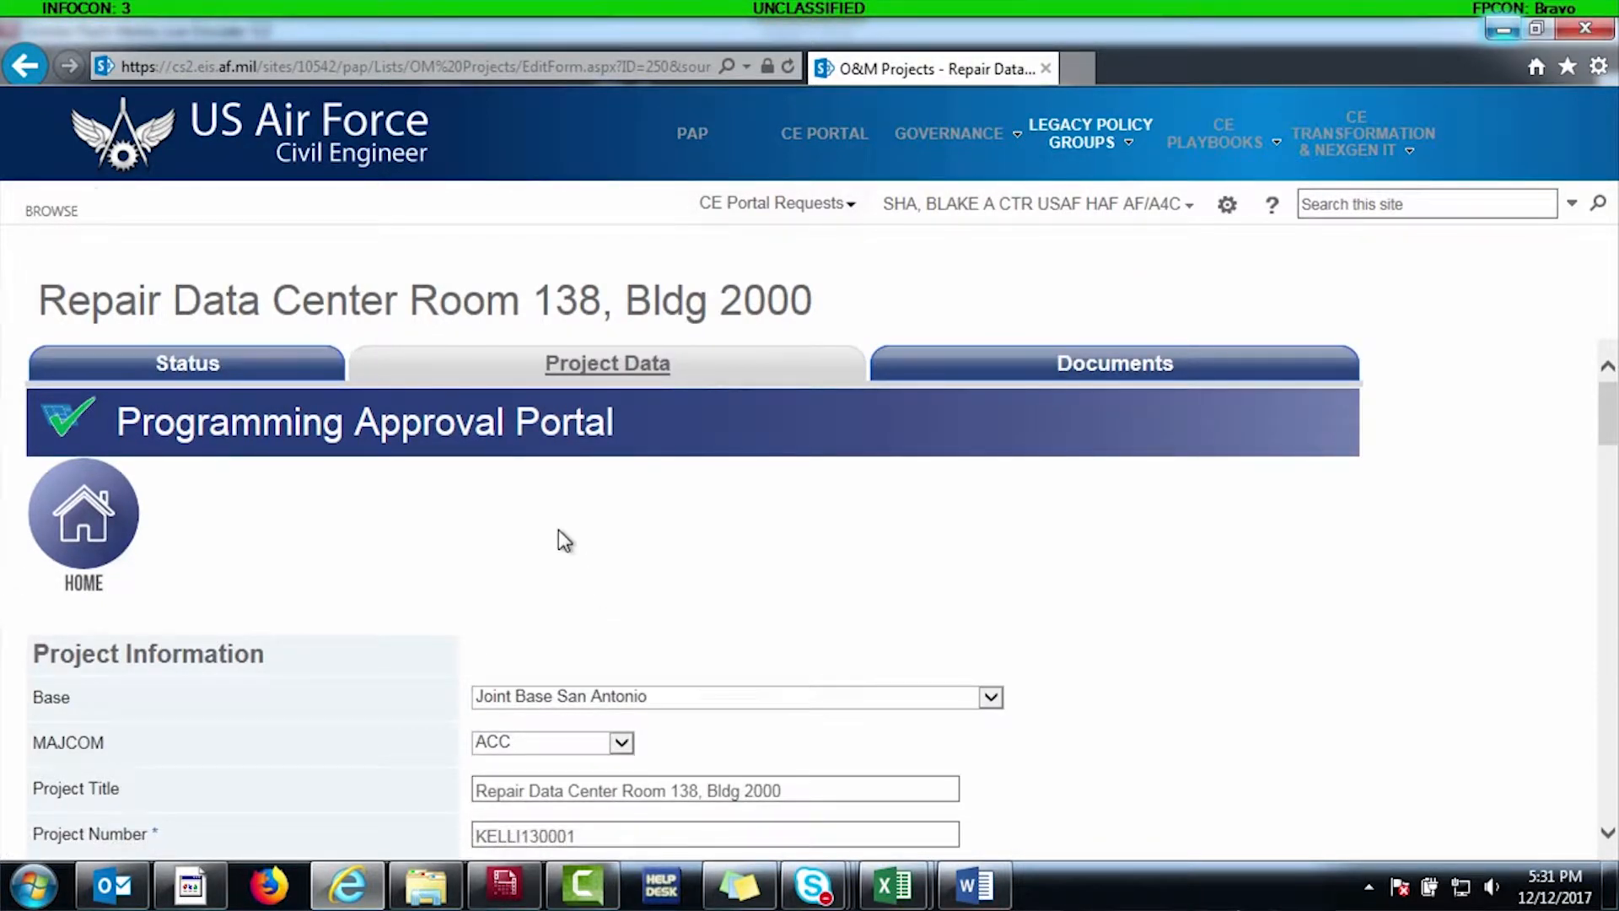
{"action": "scroll", "coordinate": [560, 519], "scroll_direction": "down", "scroll_amount": 1}
{"action": "scroll", "coordinate": [1120, 517], "scroll_direction": "down", "scroll_amount": 1}
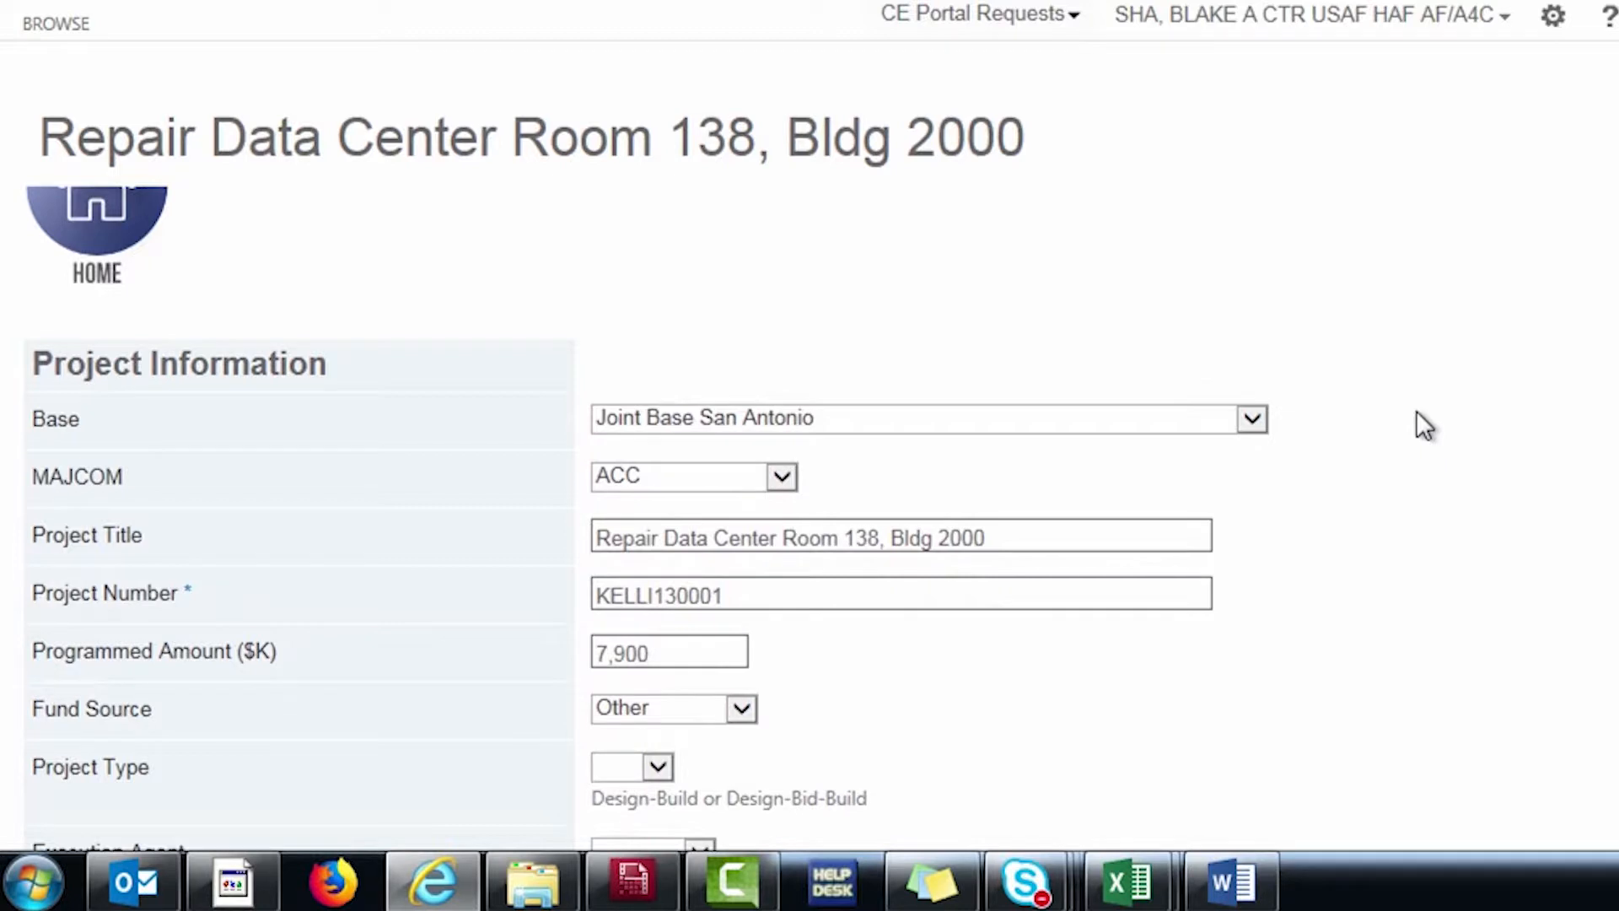
{"action": "scroll", "coordinate": [1417, 412], "scroll_direction": "down", "scroll_amount": 6}
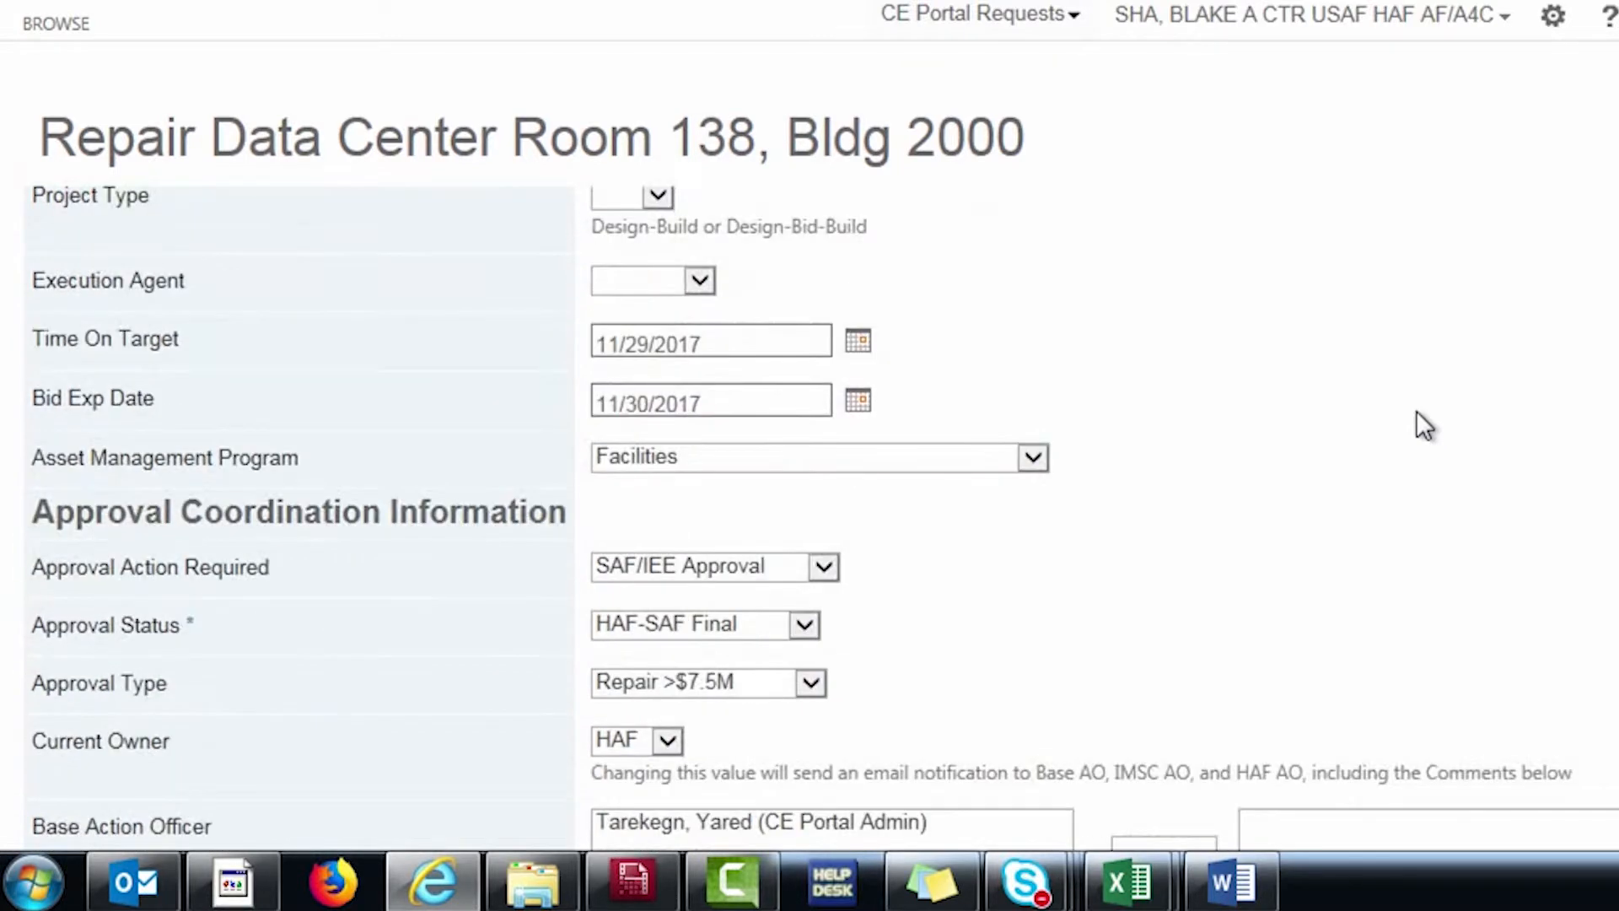
{"action": "scroll", "coordinate": [1417, 412], "scroll_direction": "down", "scroll_amount": 3}
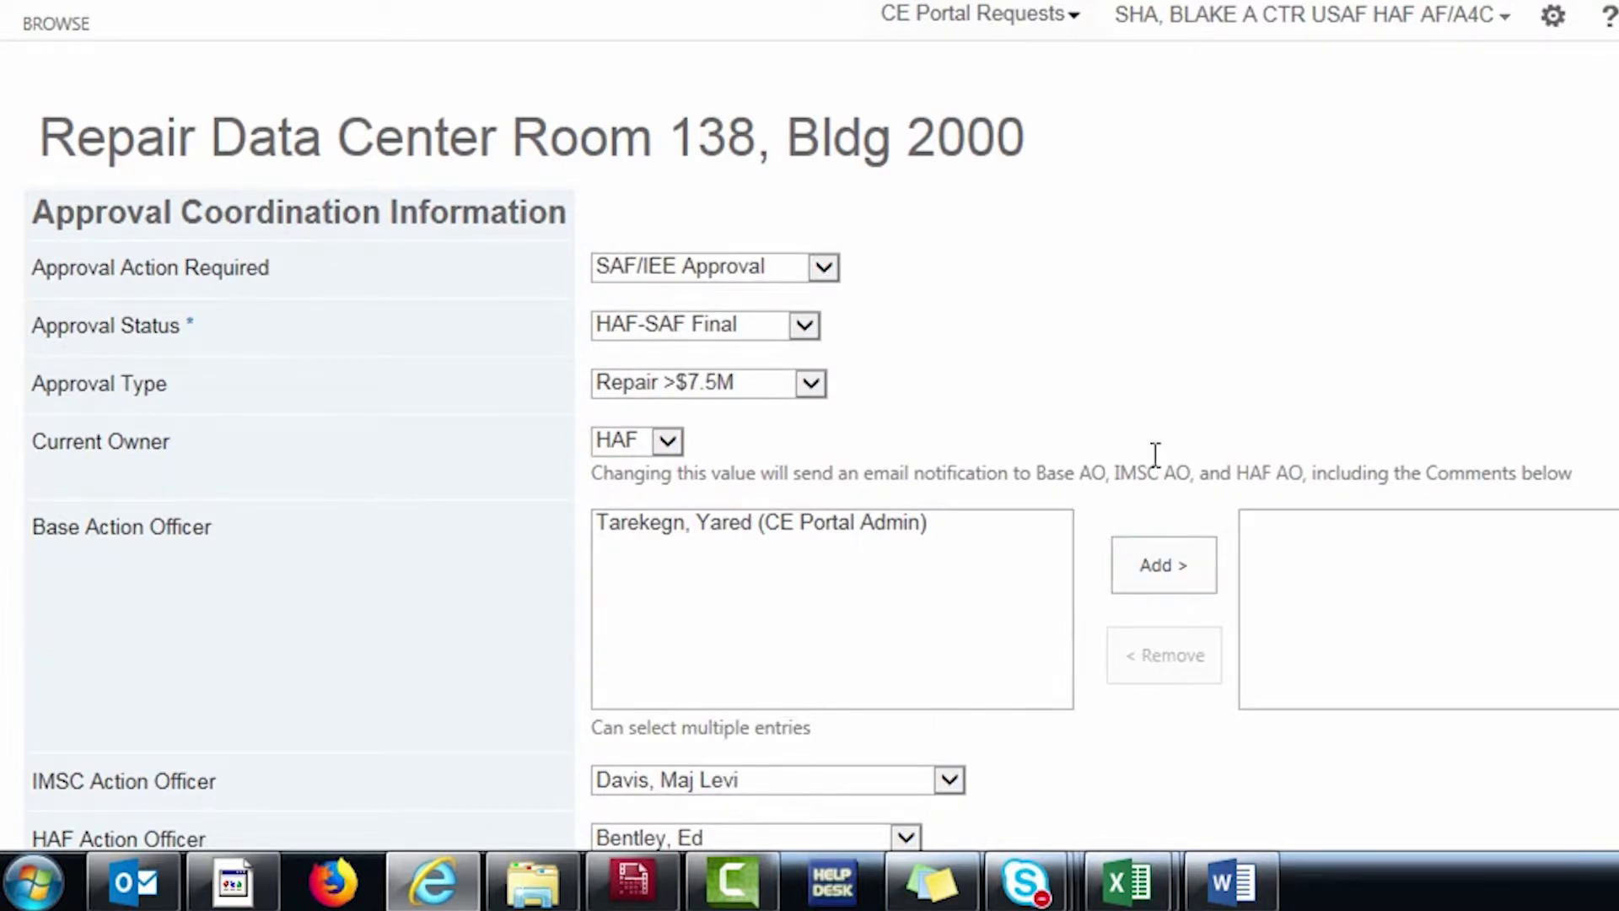
{"action": "scroll", "coordinate": [1154, 422], "scroll_direction": "down", "scroll_amount": 2}
{"action": "scroll", "coordinate": [1151, 439], "scroll_direction": "down", "scroll_amount": 5}
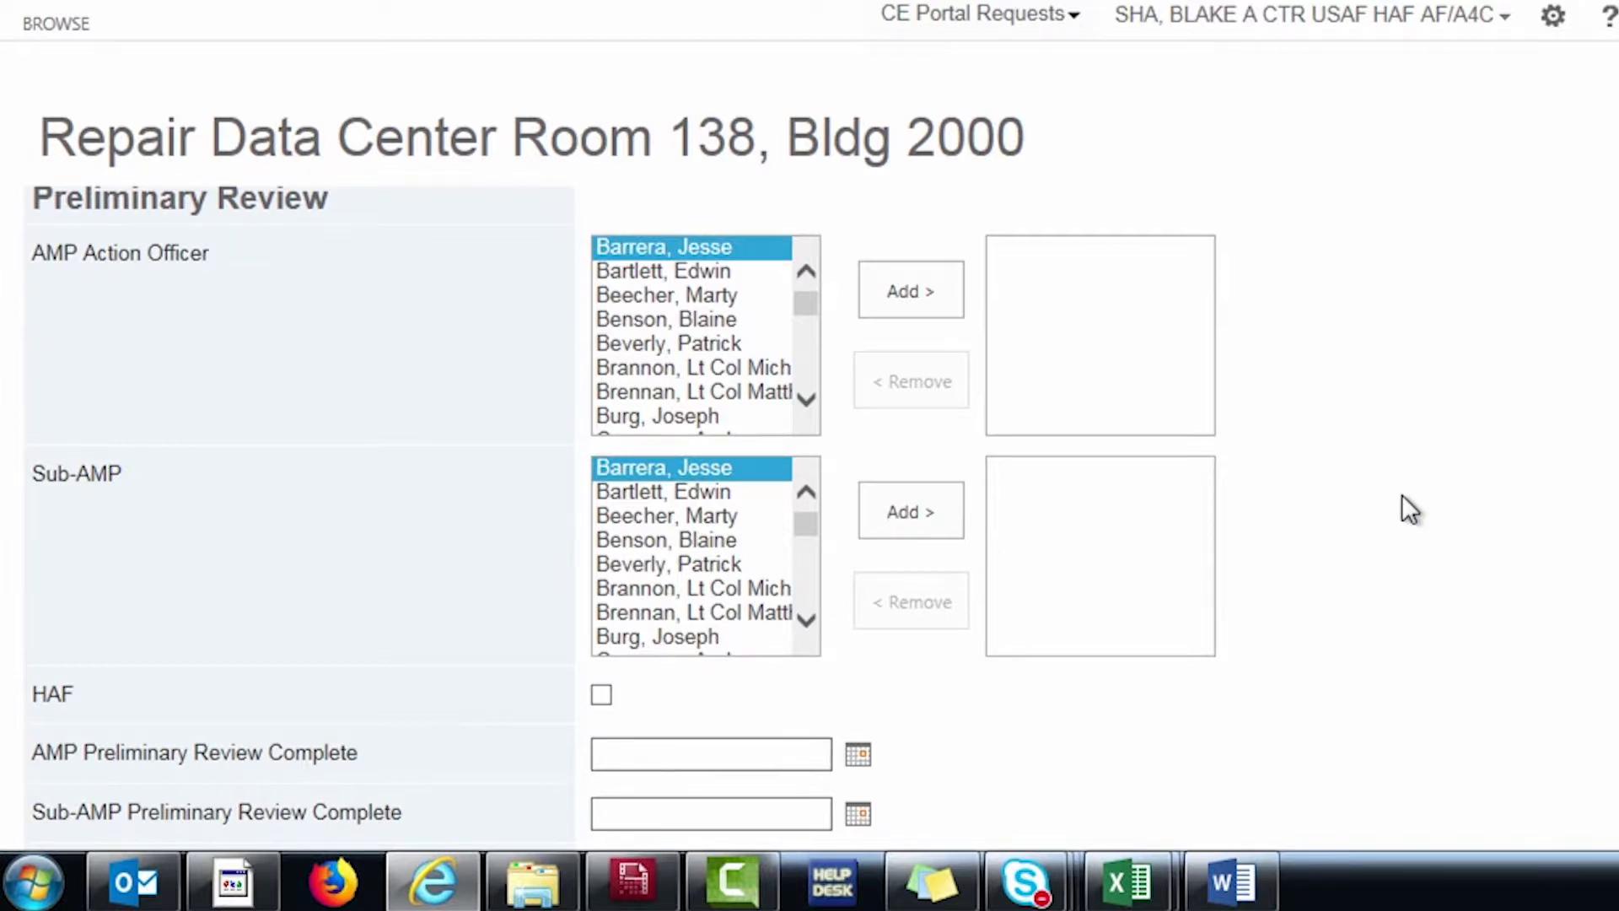
- Examine the review and coordination dates under Preliminary Review, Formal Coordination Review and HAF Staffing
{"action": "scroll", "coordinate": [1402, 495], "scroll_direction": "down", "scroll_amount": 3}
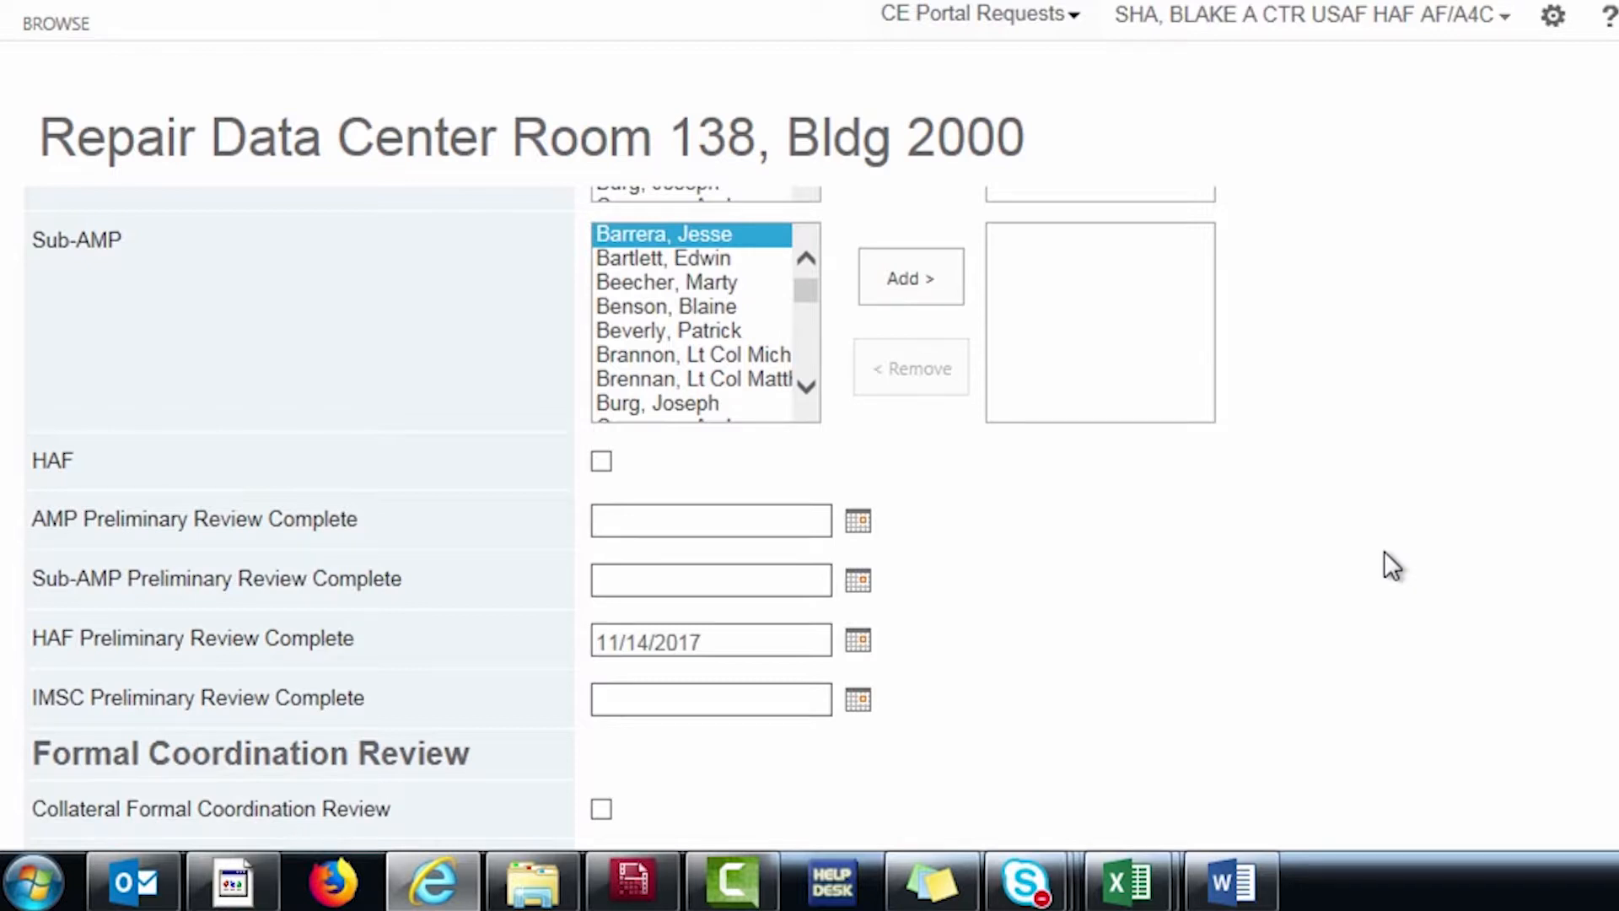
{"action": "scroll", "coordinate": [1291, 585], "scroll_direction": "down", "scroll_amount": 4}
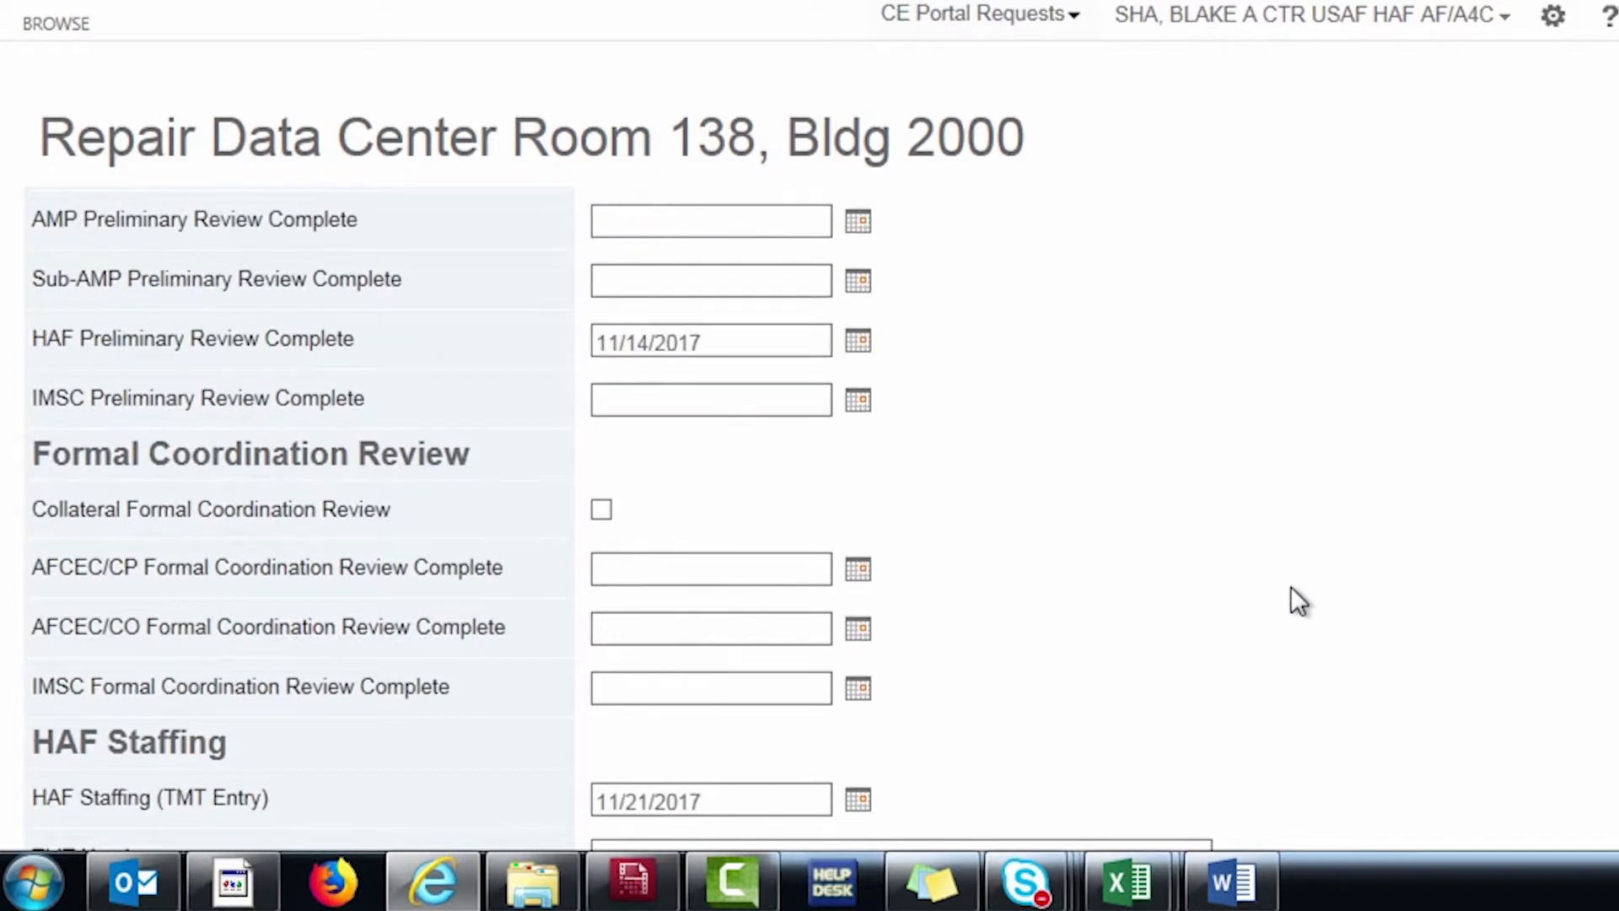
{"action": "scroll", "coordinate": [1298, 600], "scroll_direction": "down", "scroll_amount": 1}
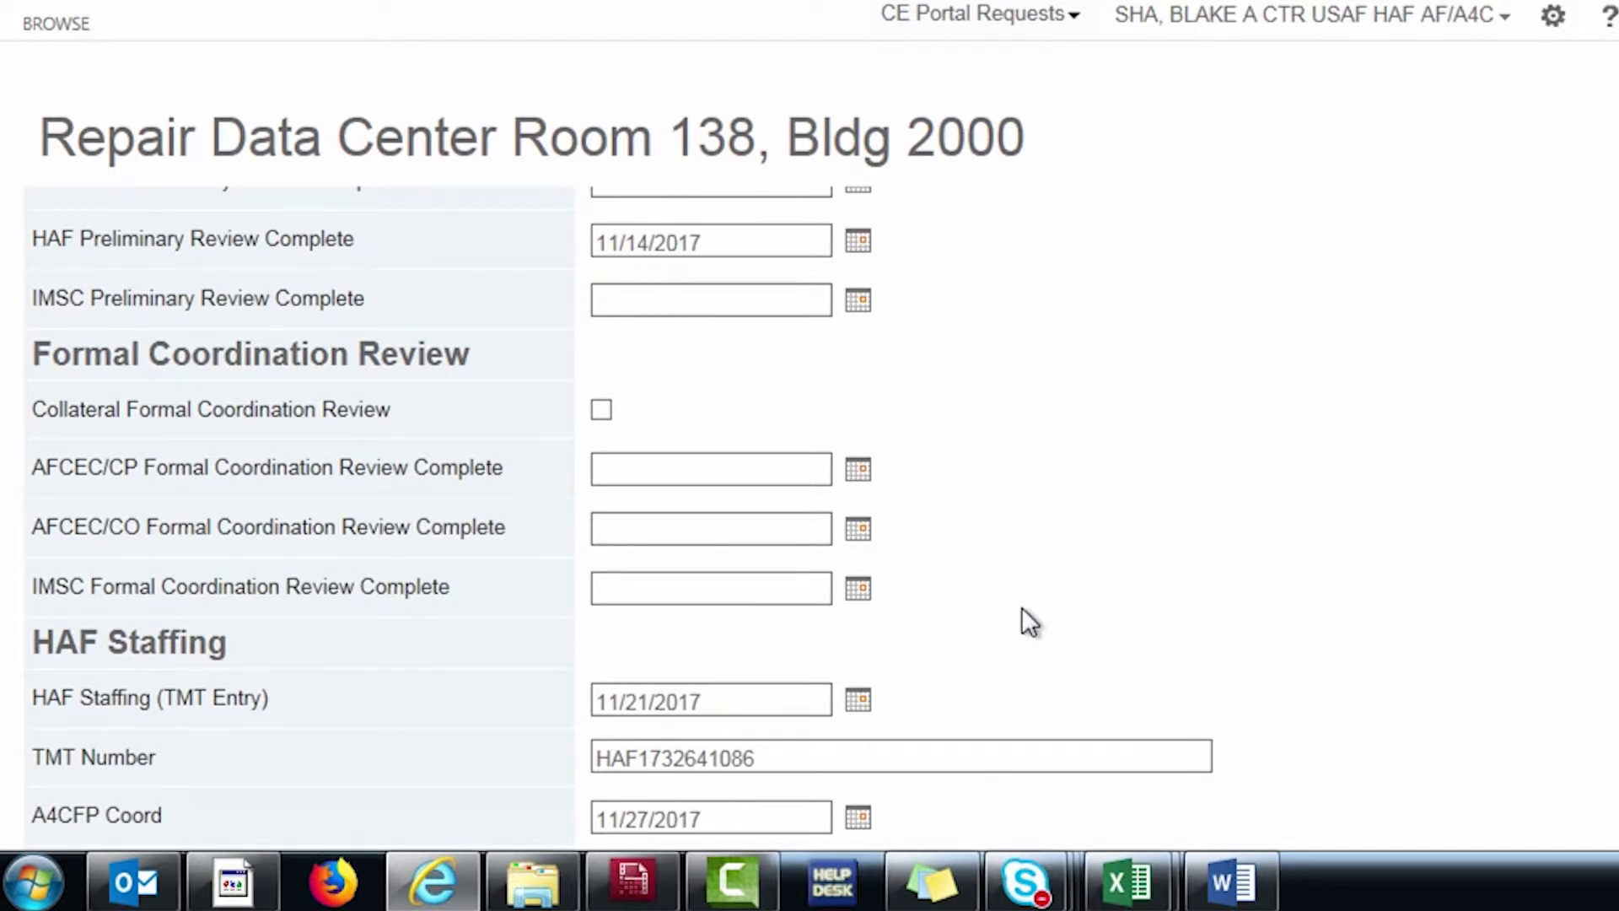
{"action": "scroll", "coordinate": [1055, 578], "scroll_direction": "down", "scroll_amount": 1}
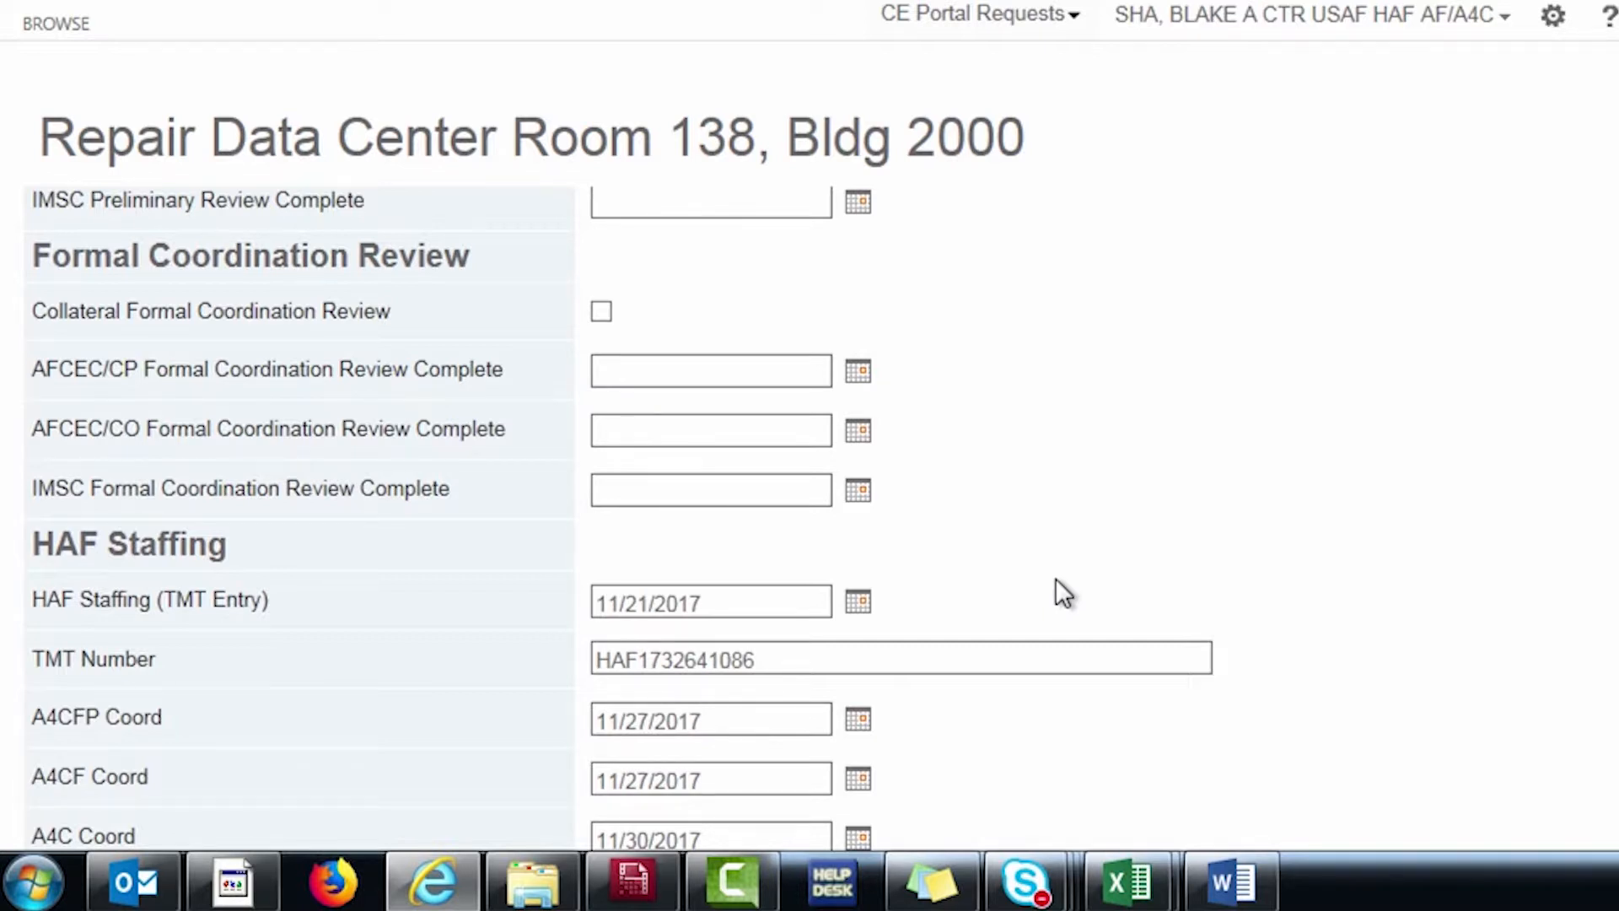
{"action": "scroll", "coordinate": [1055, 578], "scroll_direction": "down", "scroll_amount": 3}
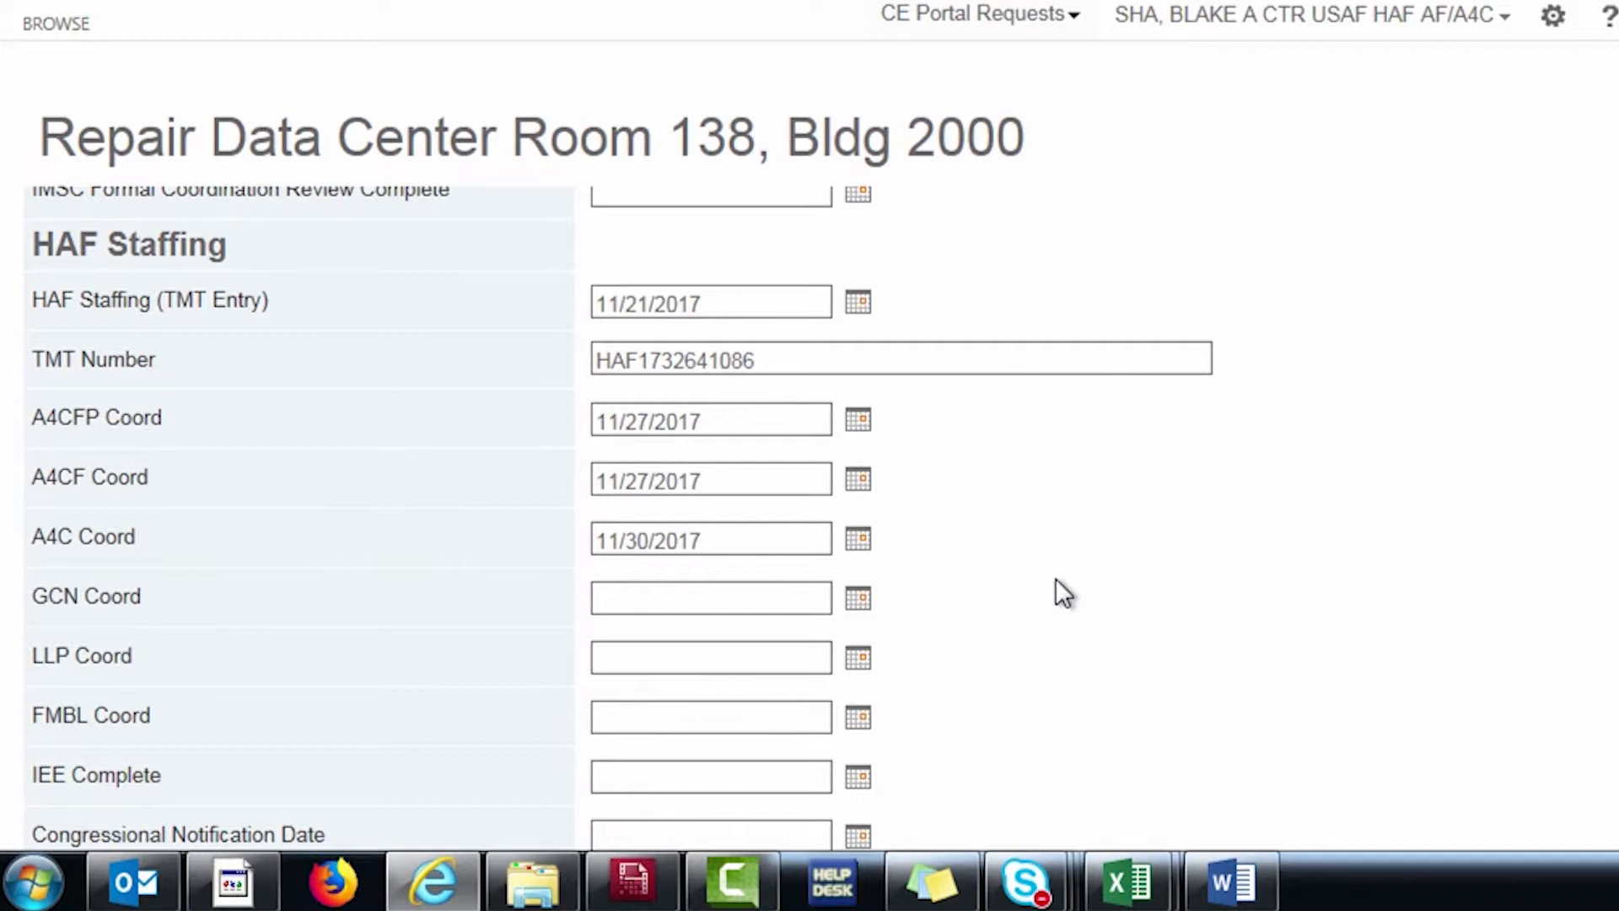
{"action": "scroll", "coordinate": [1055, 578], "scroll_direction": "down", "scroll_amount": 1}
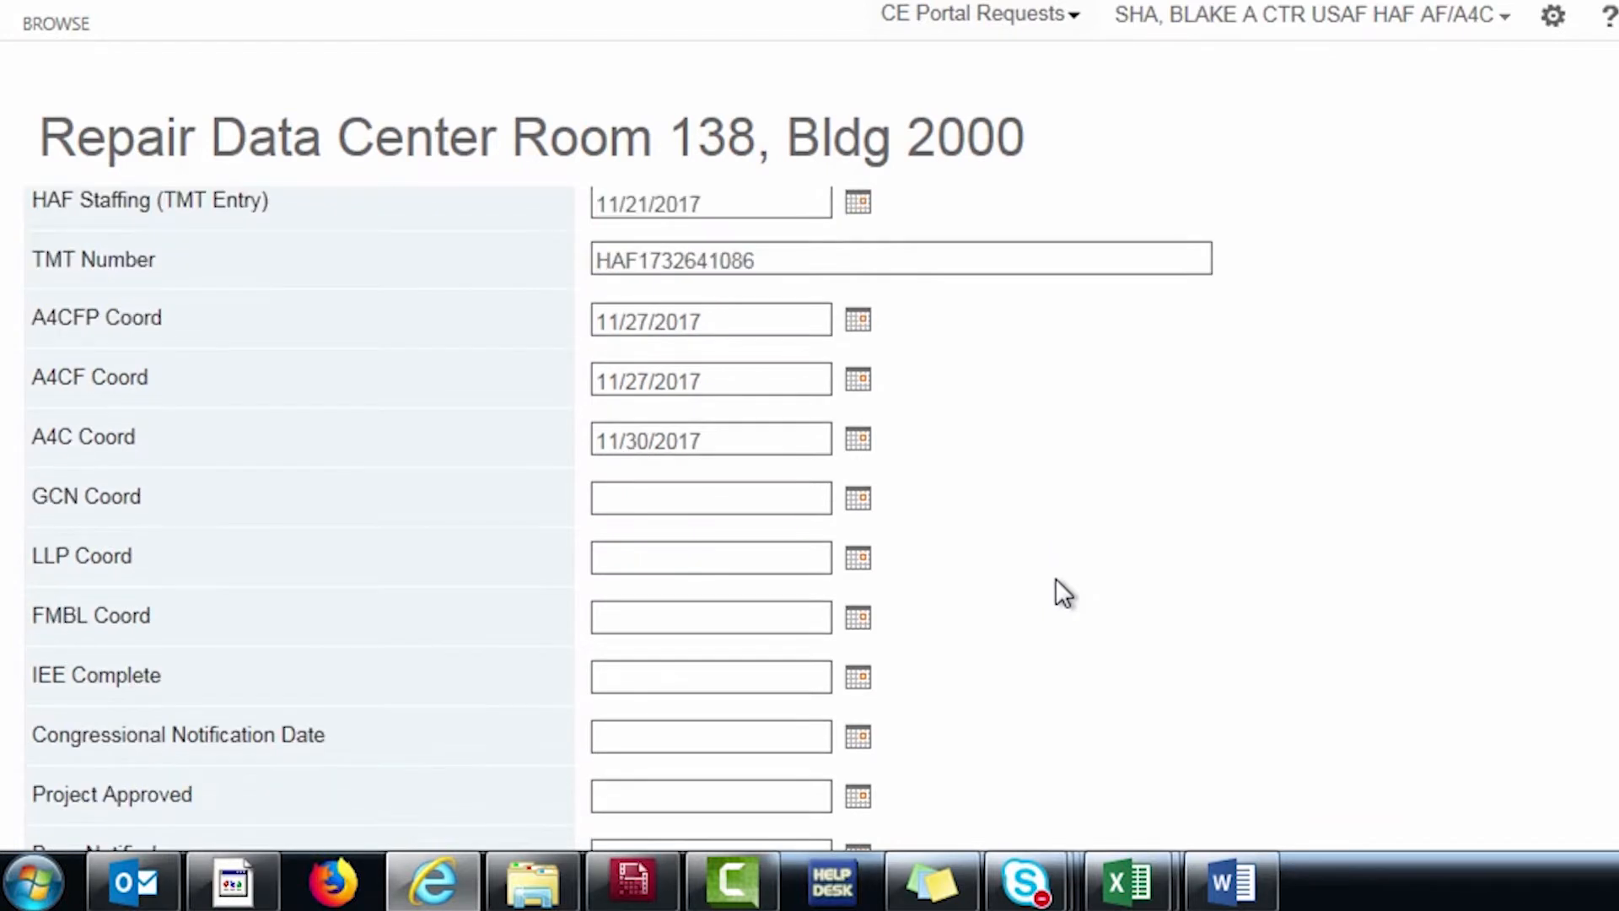
{"action": "scroll", "coordinate": [1055, 594], "scroll_direction": "down", "scroll_amount": 1}
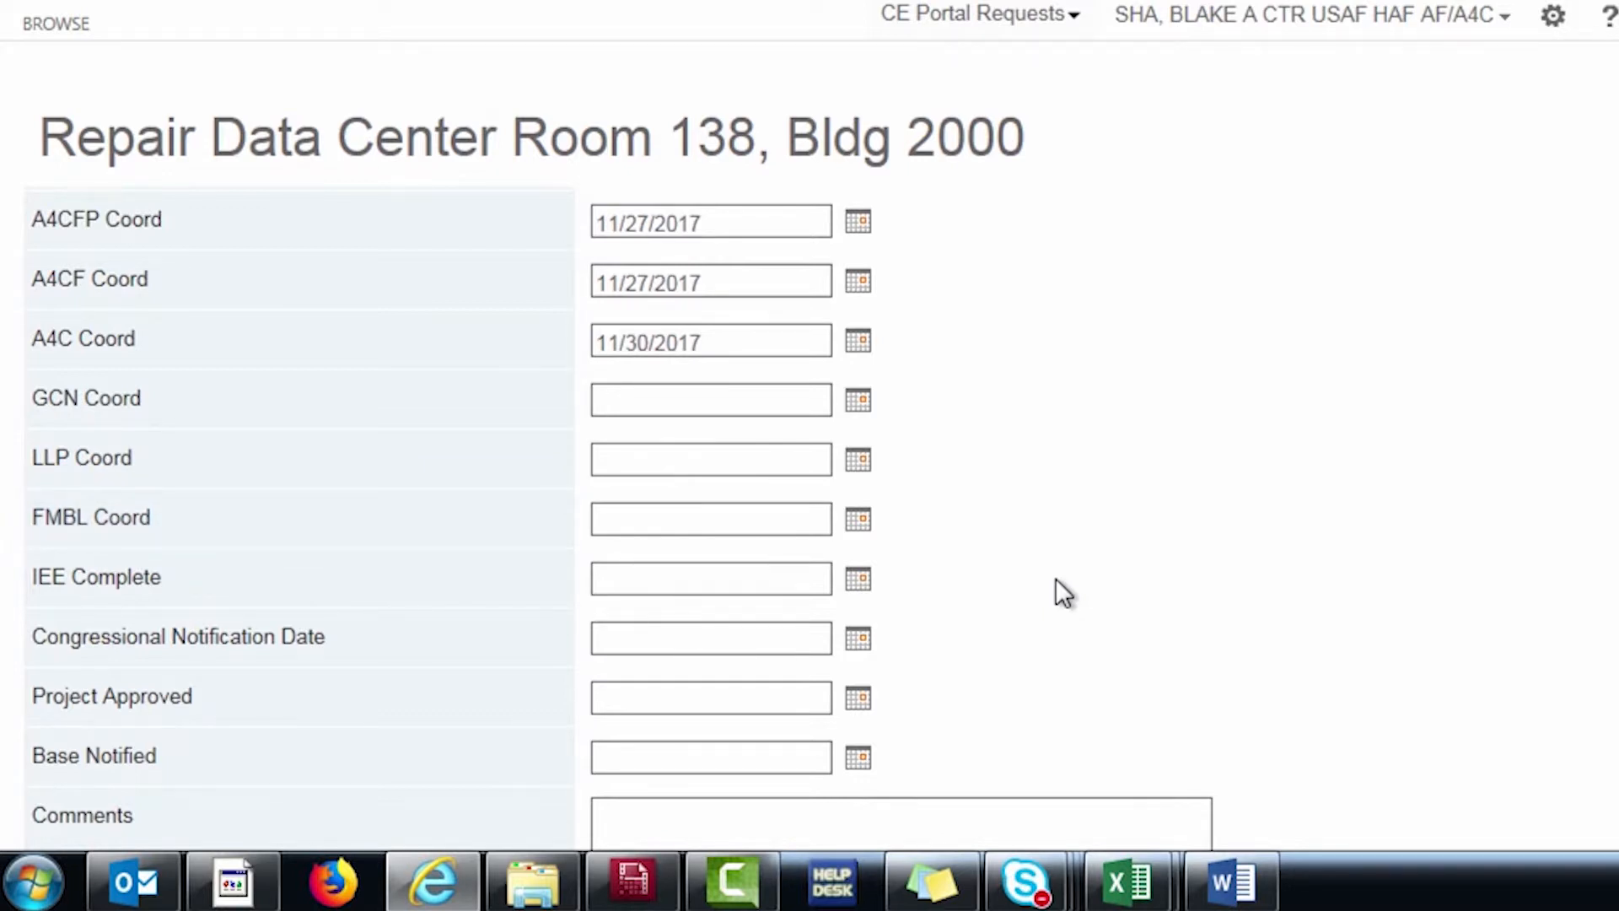
{"action": "scroll", "coordinate": [1056, 578], "scroll_direction": "down", "scroll_amount": 3}
{"action": "left_click", "coordinate": [992, 622]}
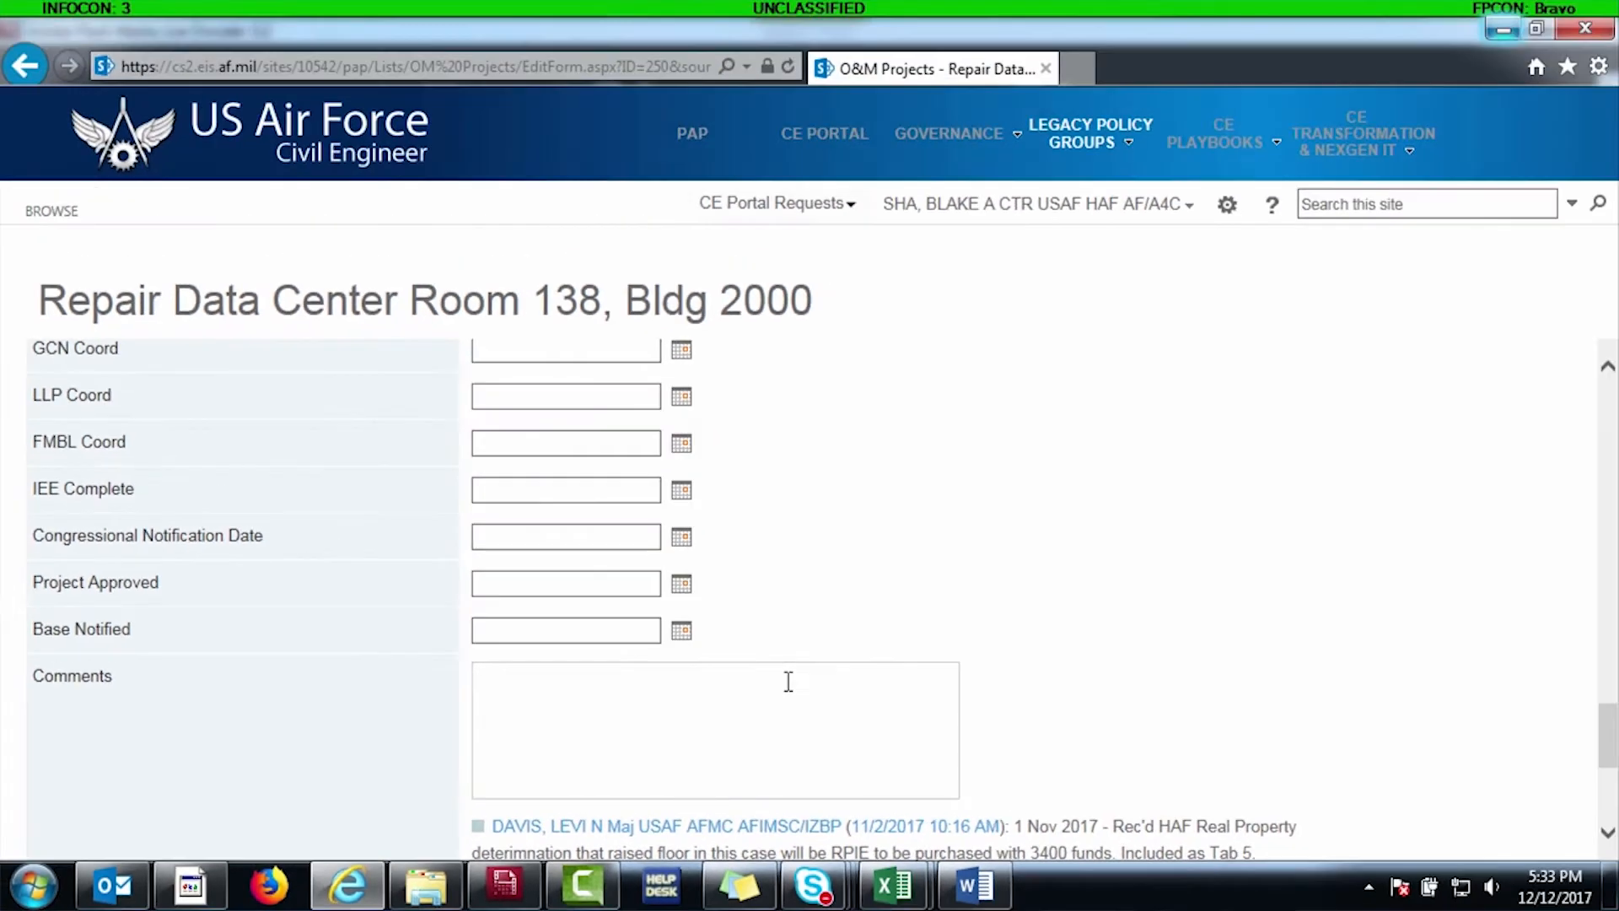
- Add the comment "test" to the project's Comments field and save the project
{"action": "scroll", "coordinate": [1334, 611], "scroll_direction": "down", "scroll_amount": 3}
{"action": "scroll", "coordinate": [1055, 662], "scroll_direction": "down", "scroll_amount": 1}
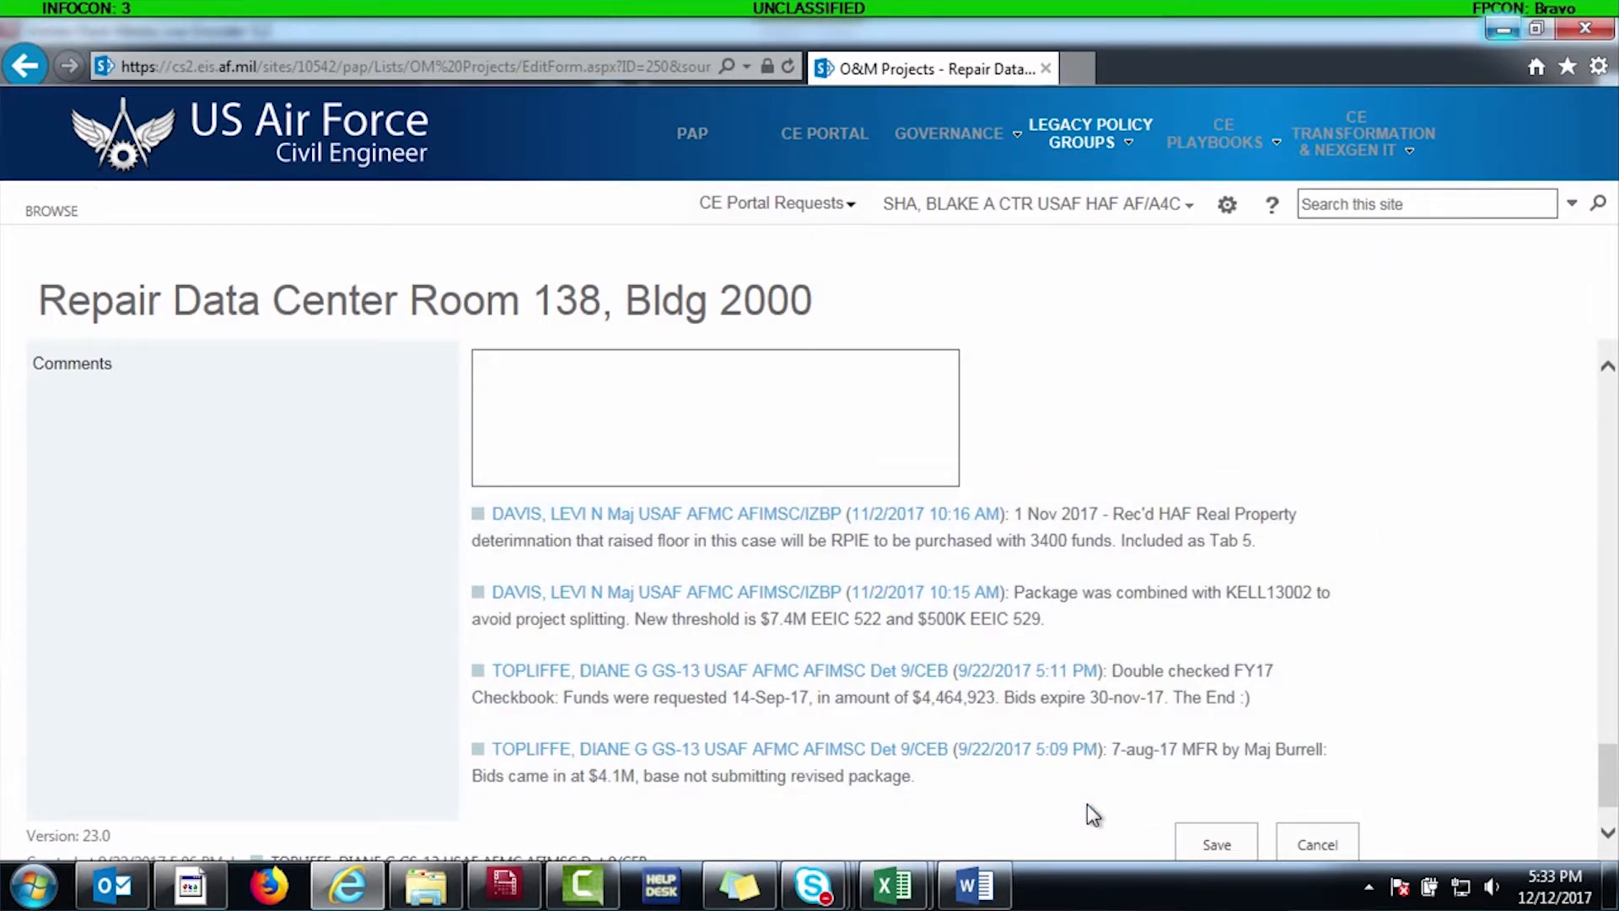
{"action": "left_click", "coordinate": [723, 372]}
{"action": "type", "text": "test"}
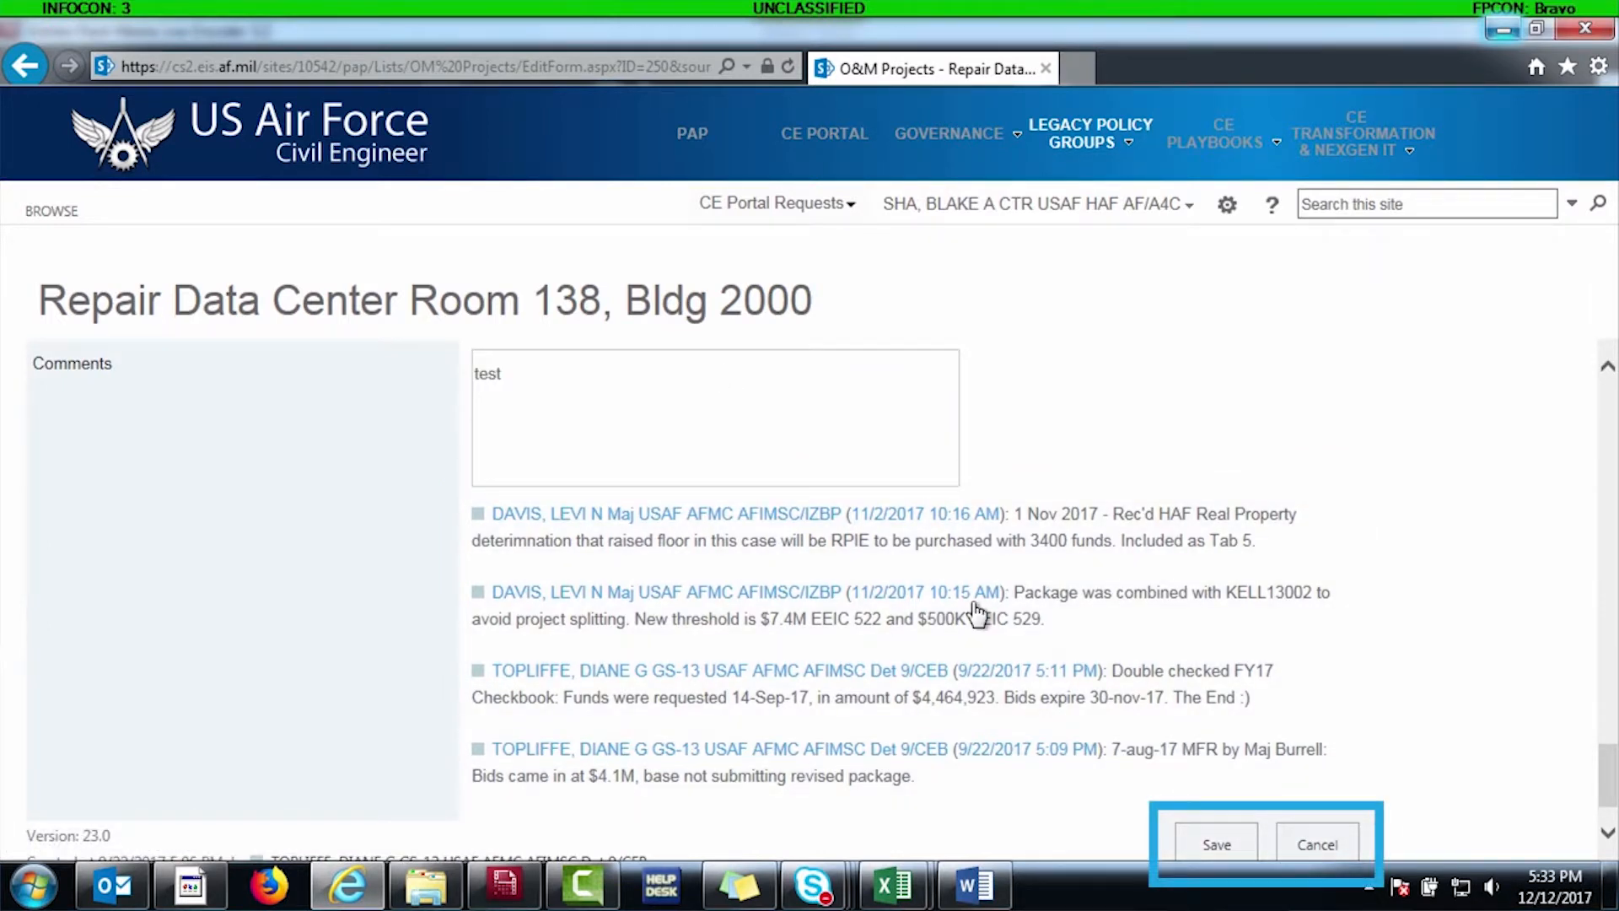
{"action": "left_click", "coordinate": [1217, 844]}
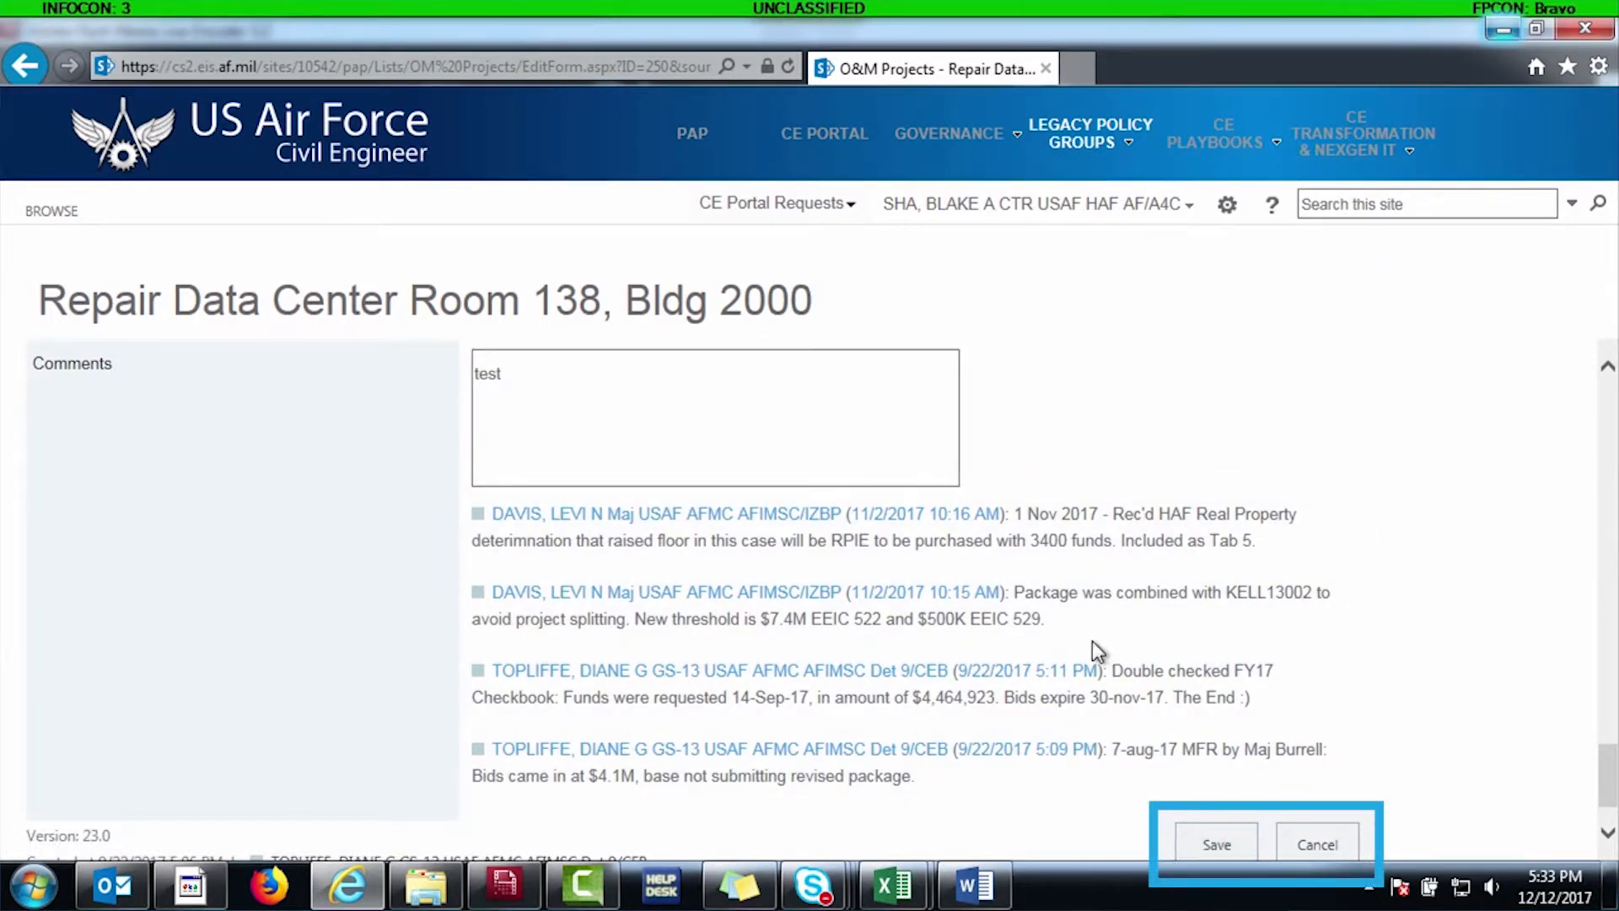